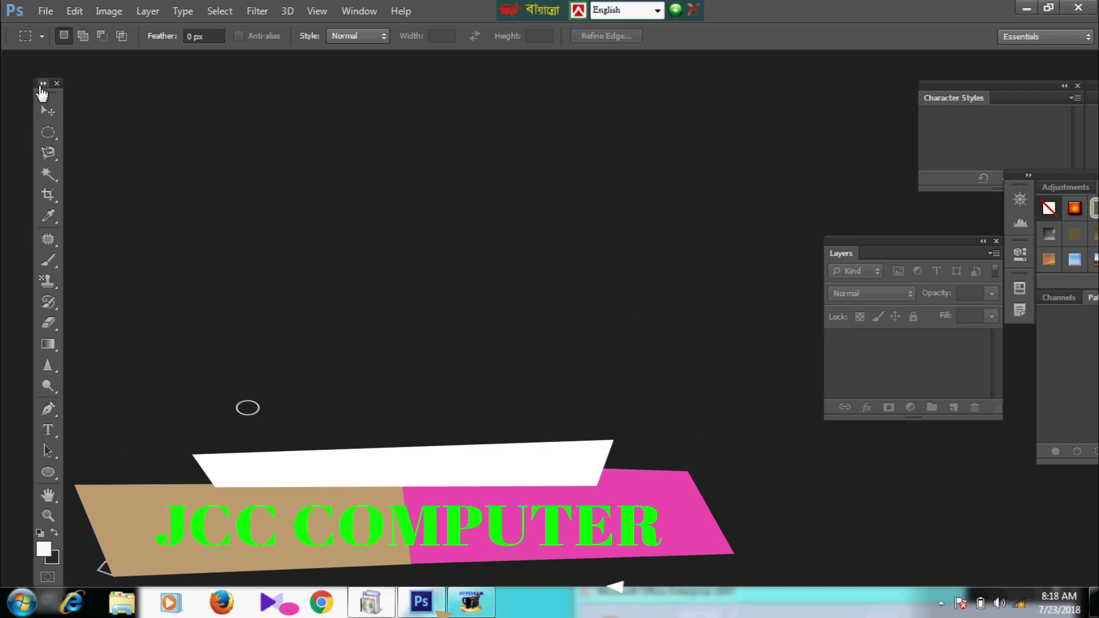
Toggle the Tools panel between one and two columns, leaving it in double-column layout.
left_click(40, 85)
left_click(41, 85)
left_click(43, 84)
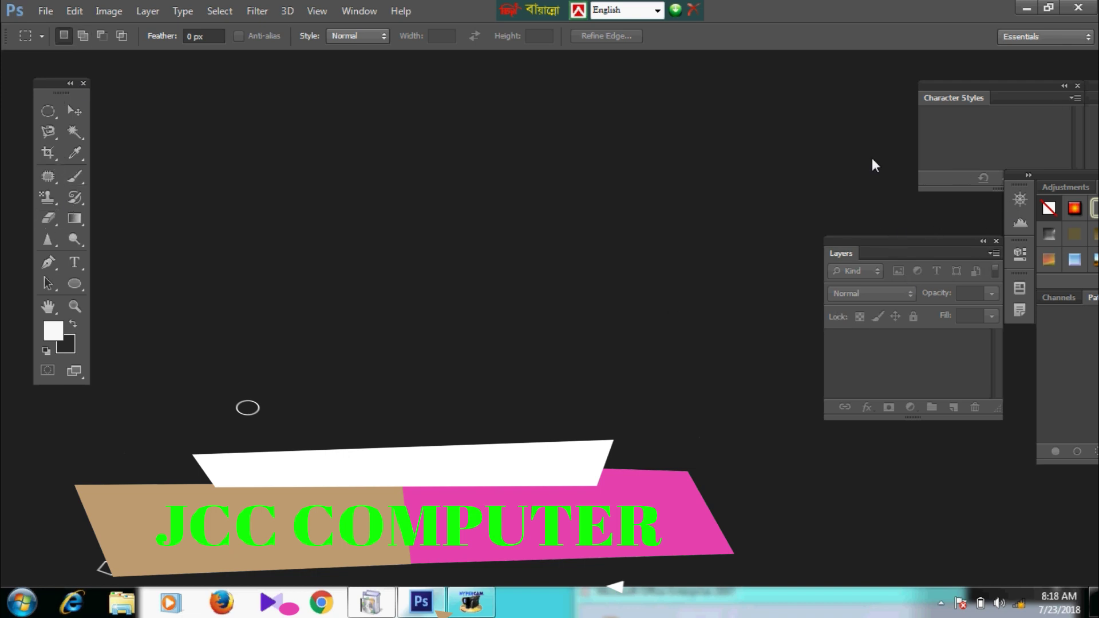
Try the Crop, Magic Wand and Lasso tools, then settle on the Rectangular Marquee Tool.
left_click(49, 153)
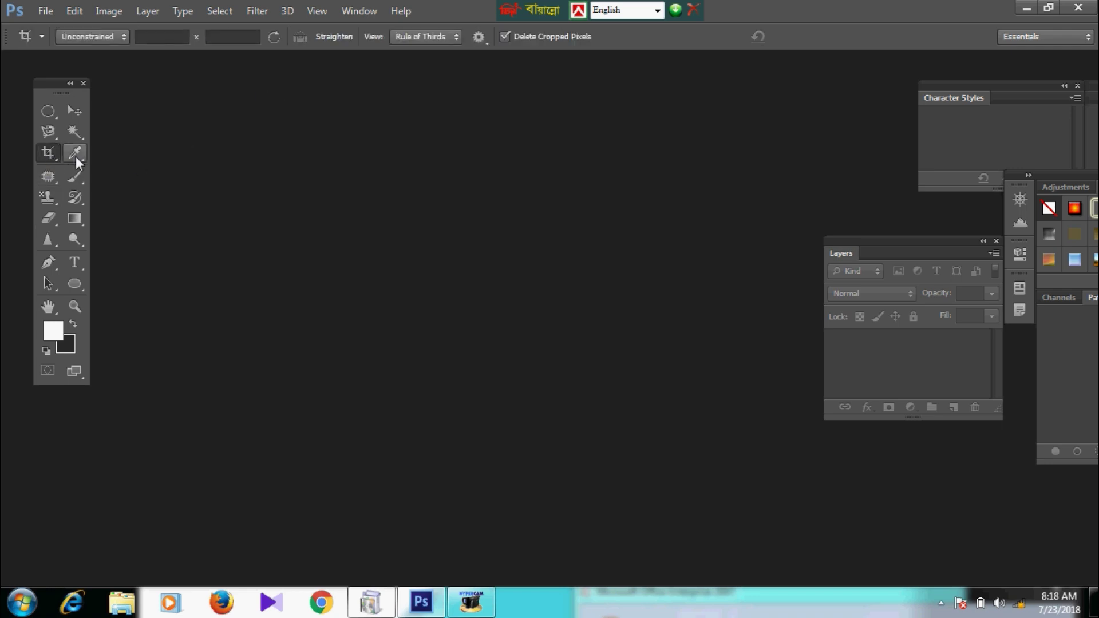
left_click(73, 133)
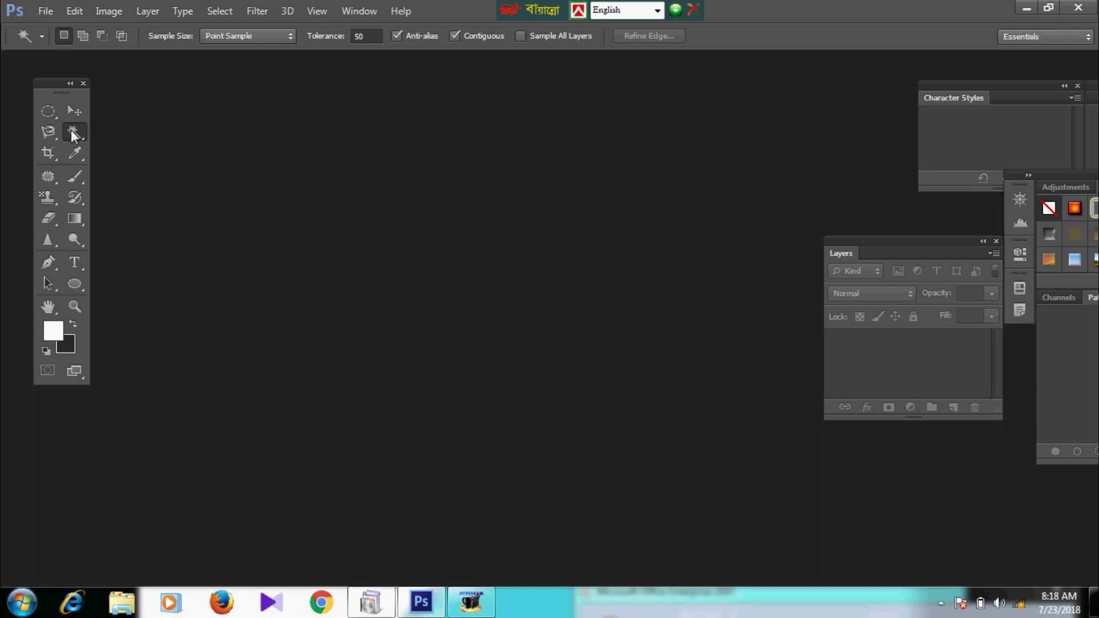
left_click(46, 135)
left_click(46, 108)
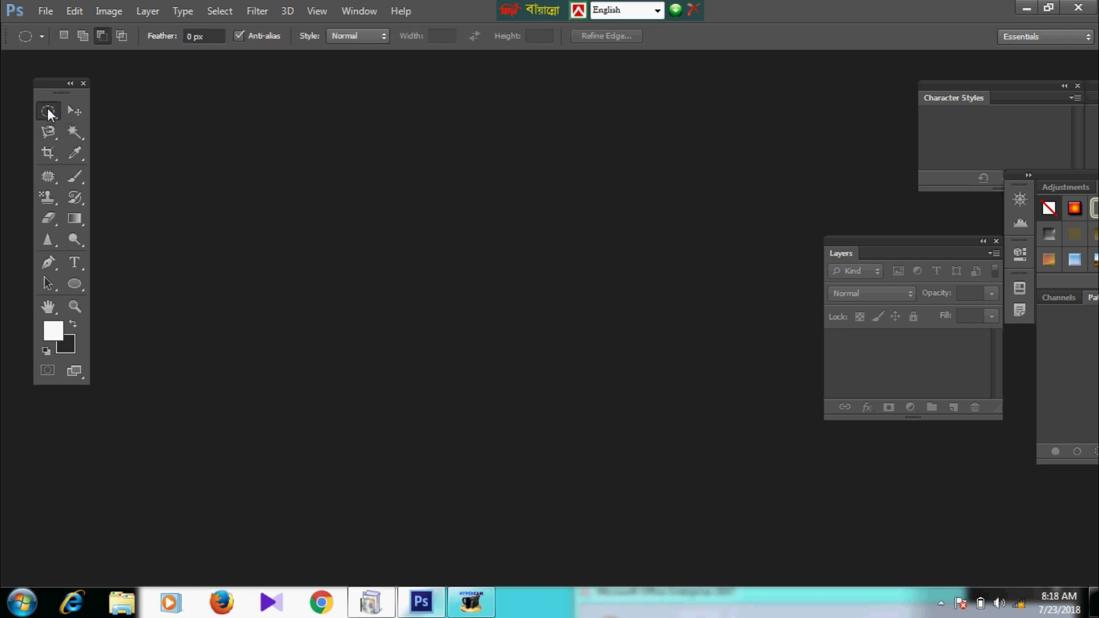
right_click(47, 107)
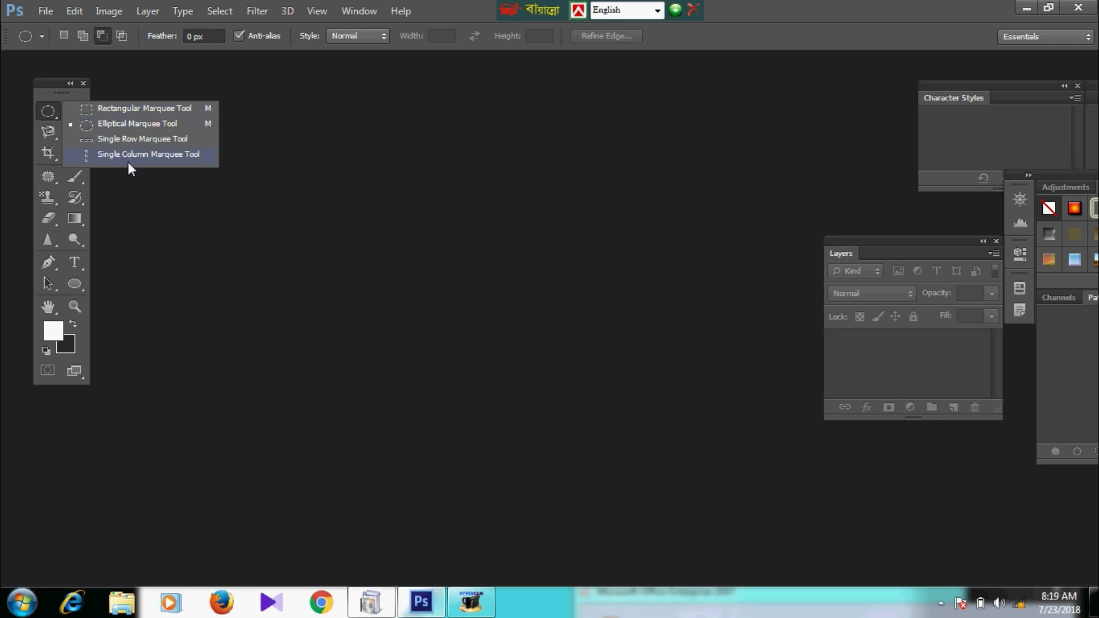
left_click(94, 114)
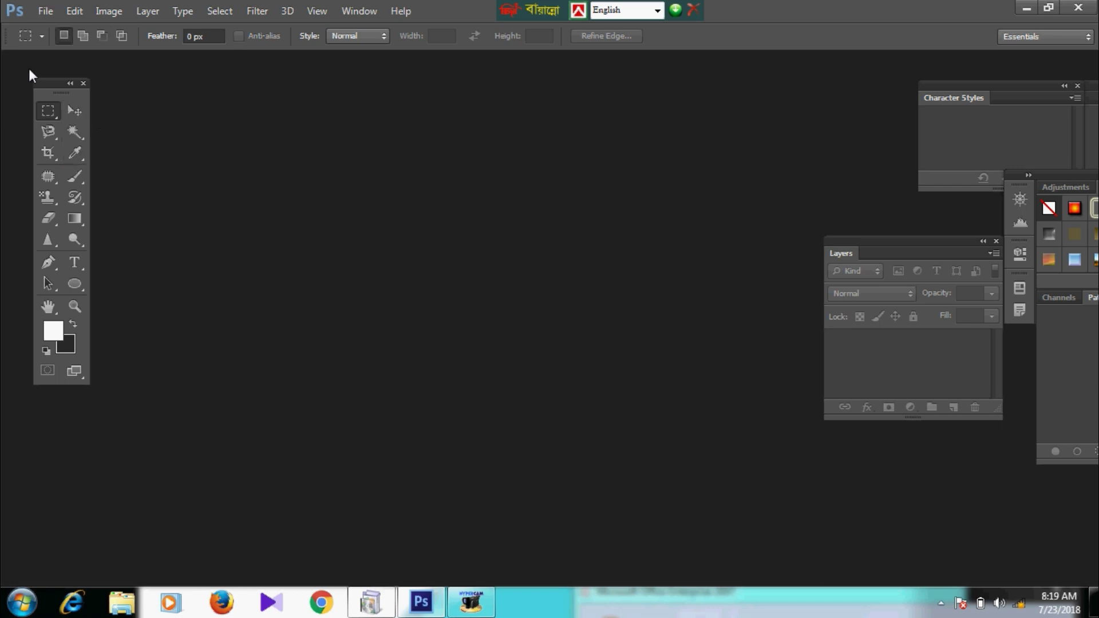
right_click(48, 110)
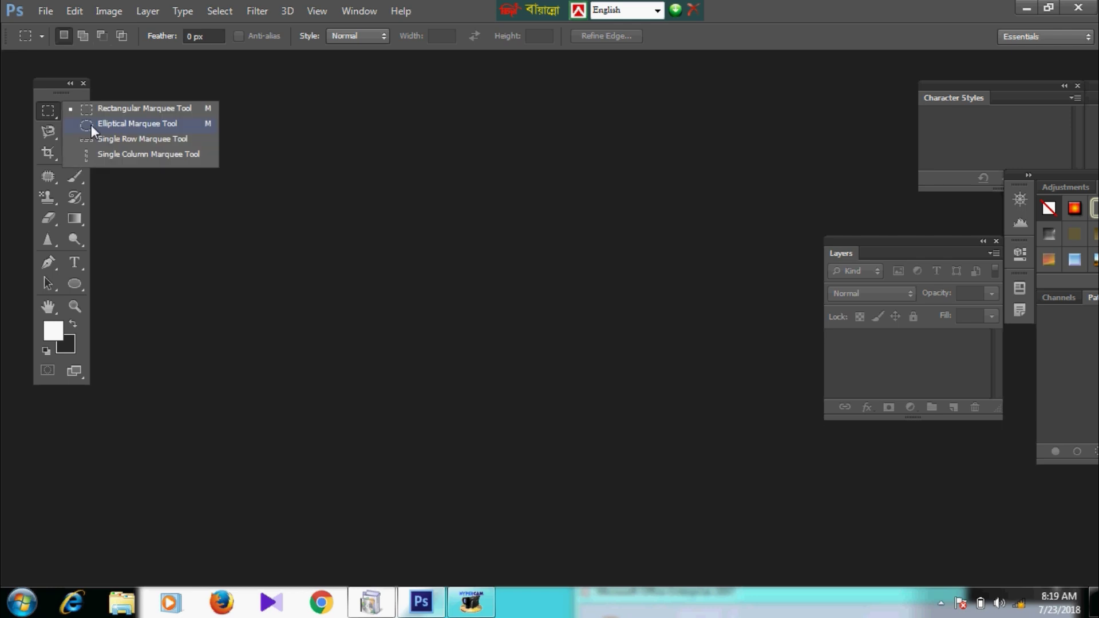
left_click(93, 110)
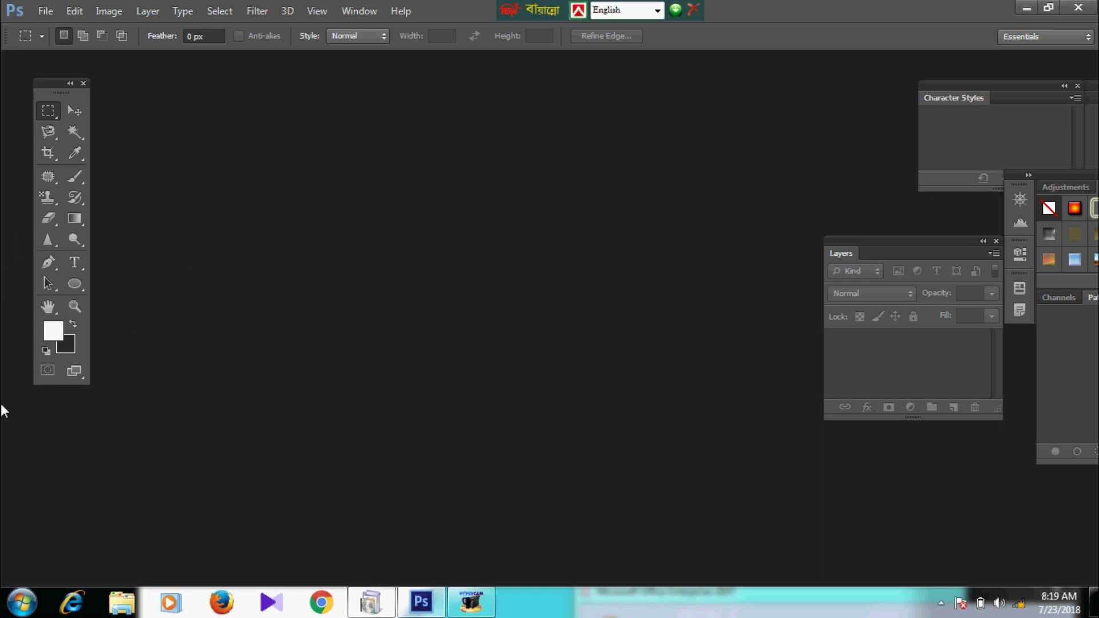
Open Woman-with-Wow-Expression.jpg from the Desktop.
left_click(45, 13)
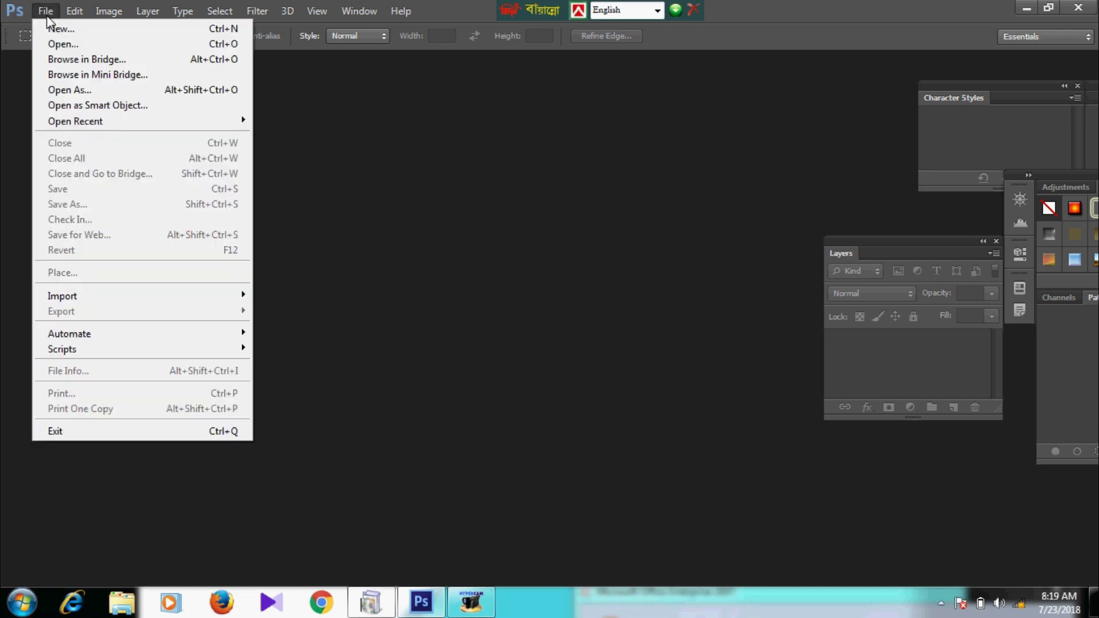
left_click(64, 48)
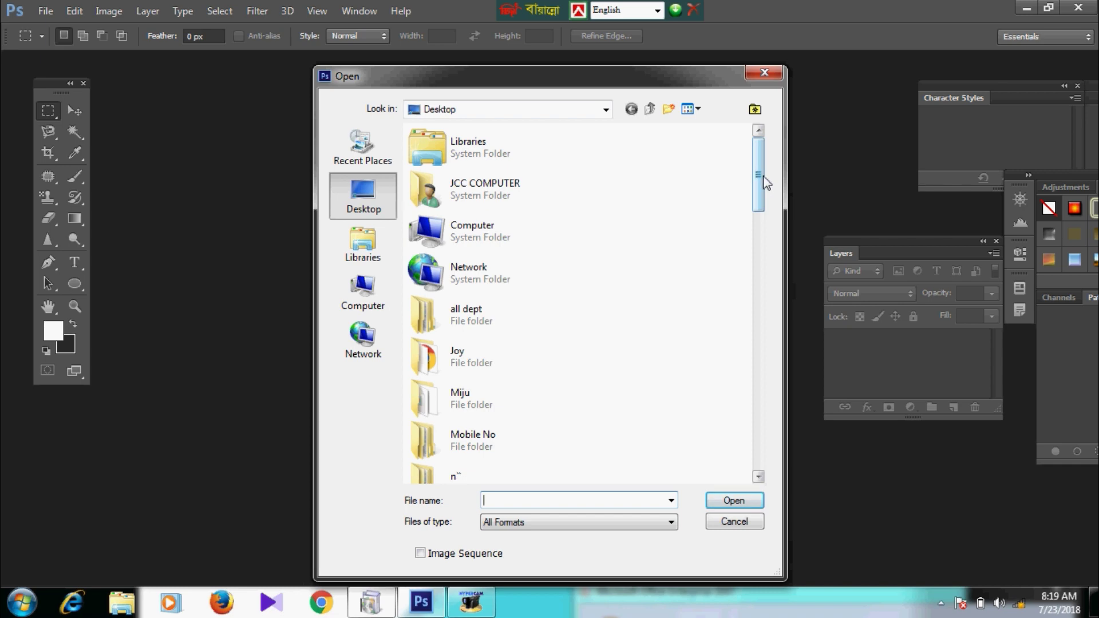
left_click_drag(762, 180, 768, 438)
left_click(513, 381)
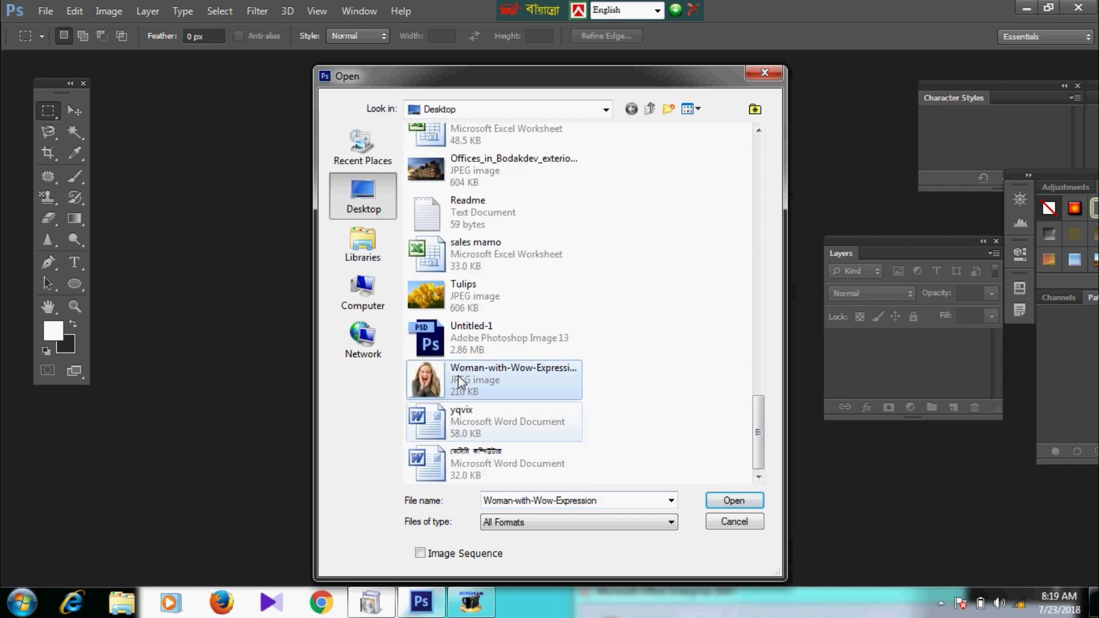
left_click(724, 501)
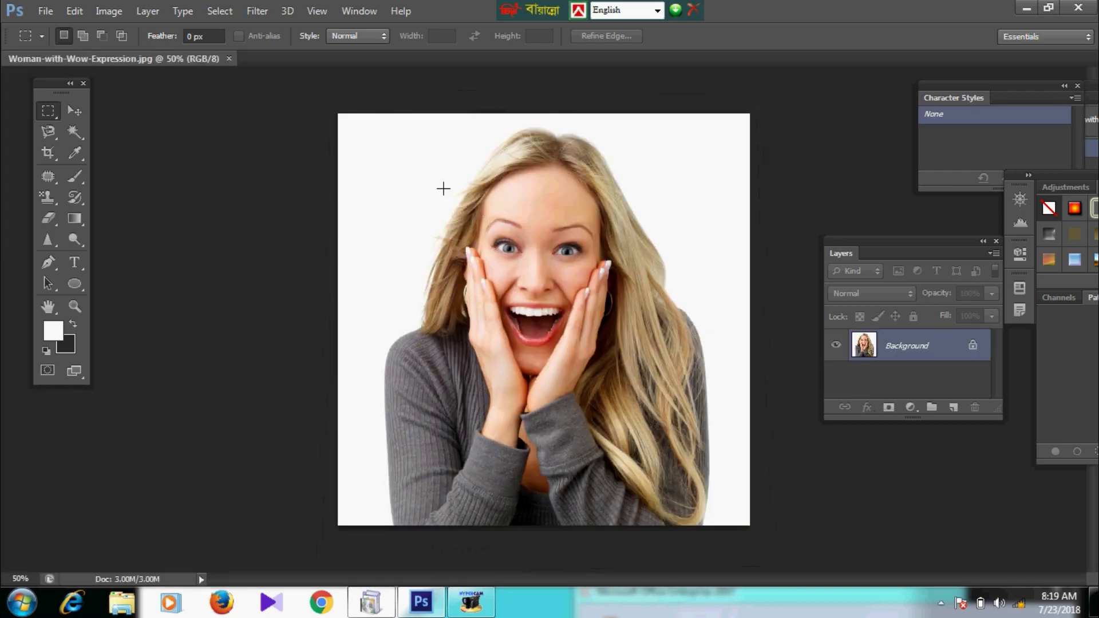
right_click(46, 116)
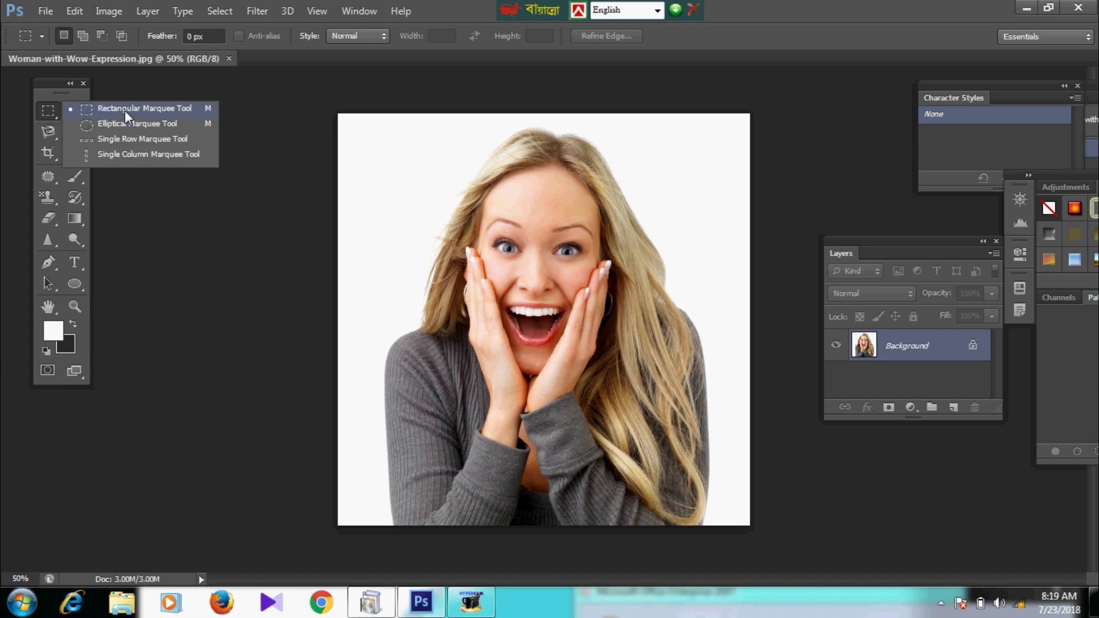
left_click(125, 111)
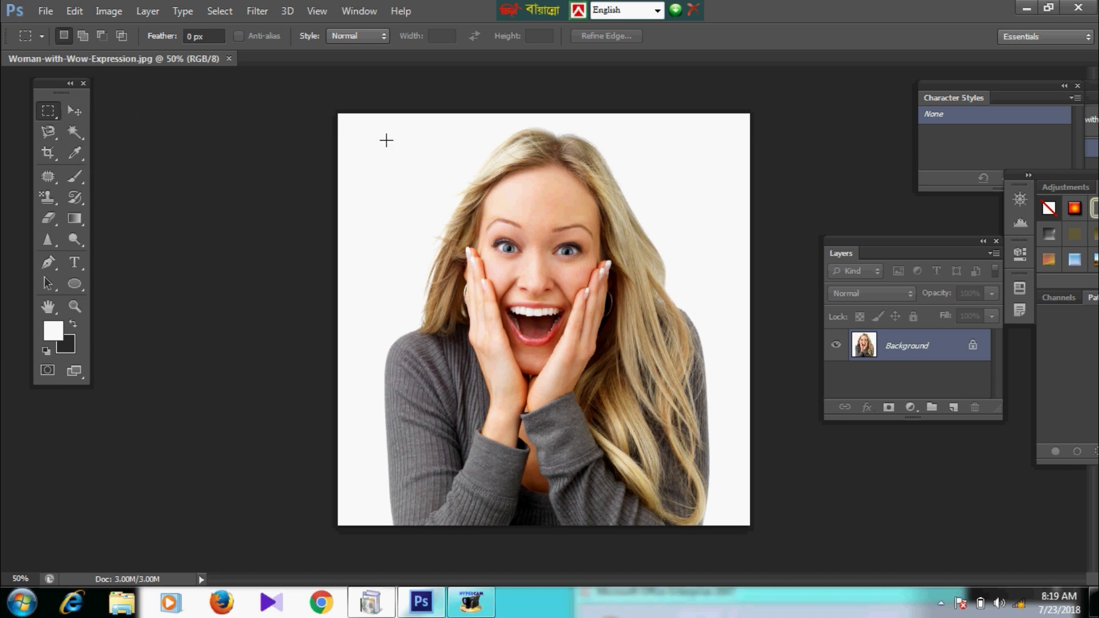
left_click_drag(393, 120, 739, 459)
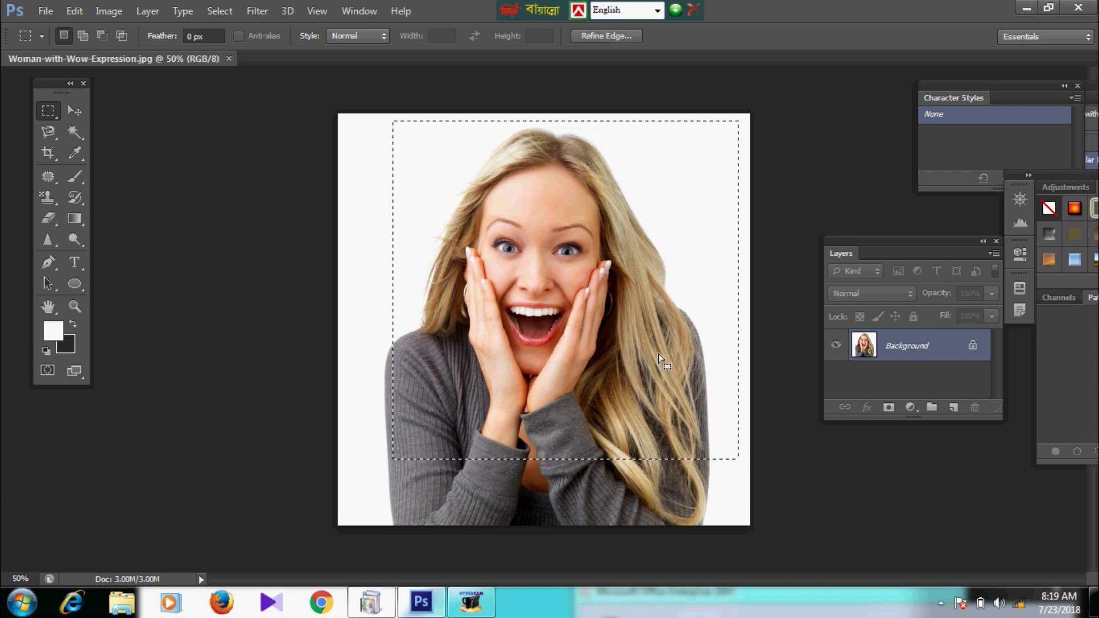
right_click(606, 286)
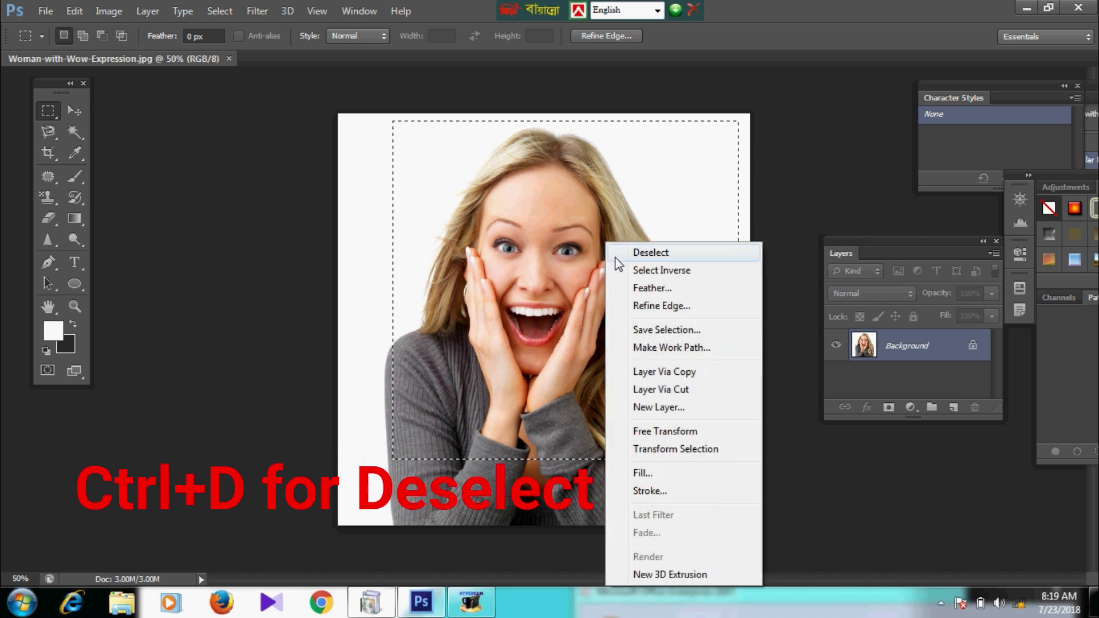
left_click(618, 255)
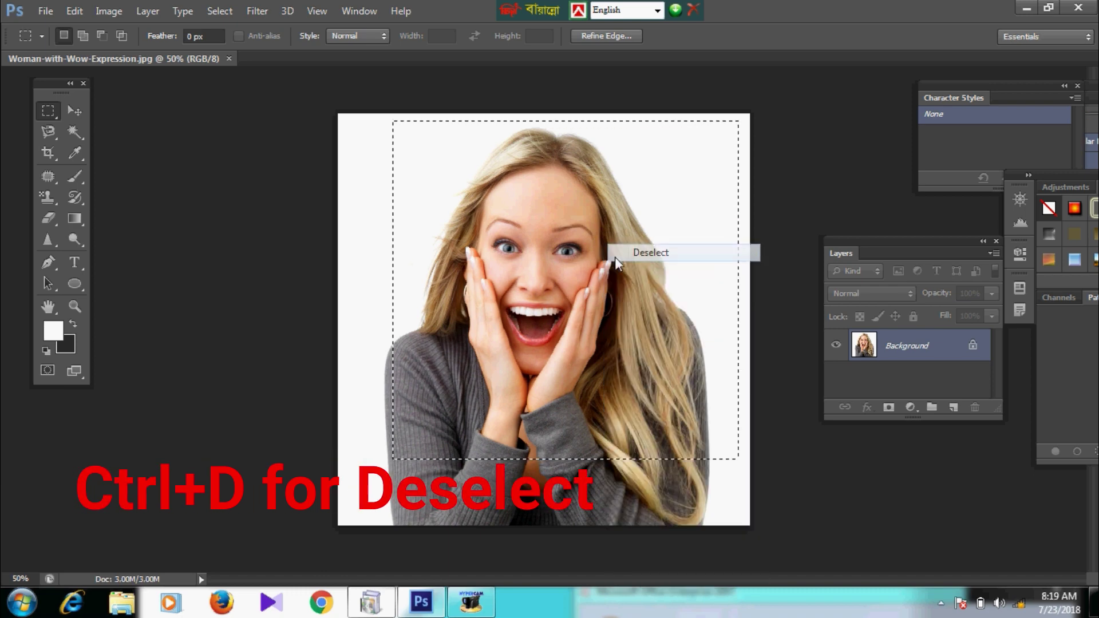
Switch to the Elliptical Marquee Tool and try oval and circular selections around the head, deselecting each.
right_click(52, 103)
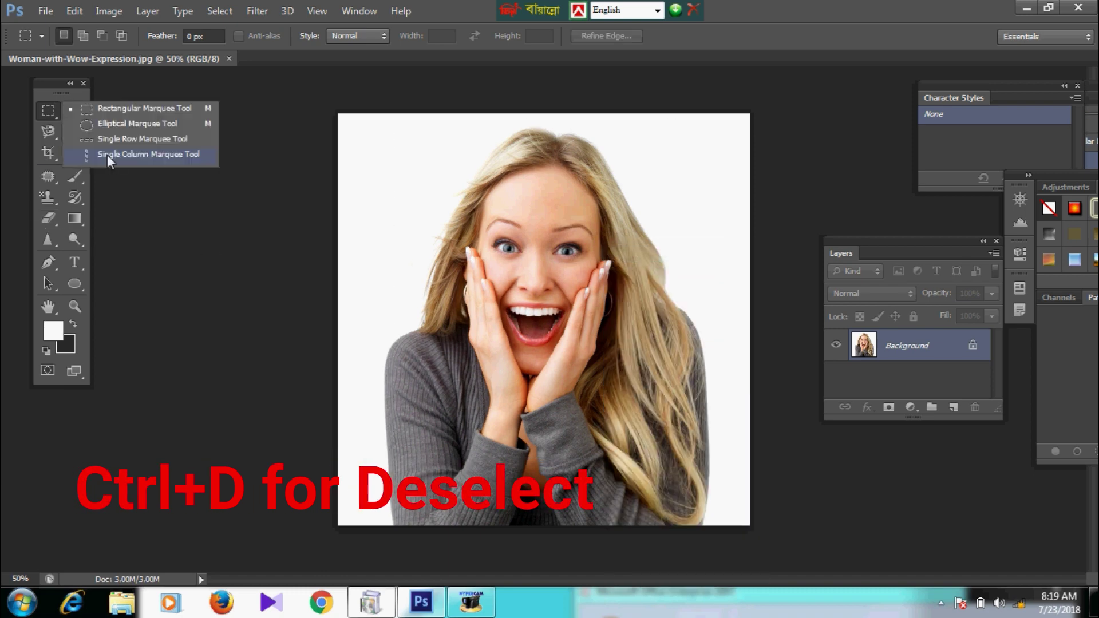
left_click(108, 123)
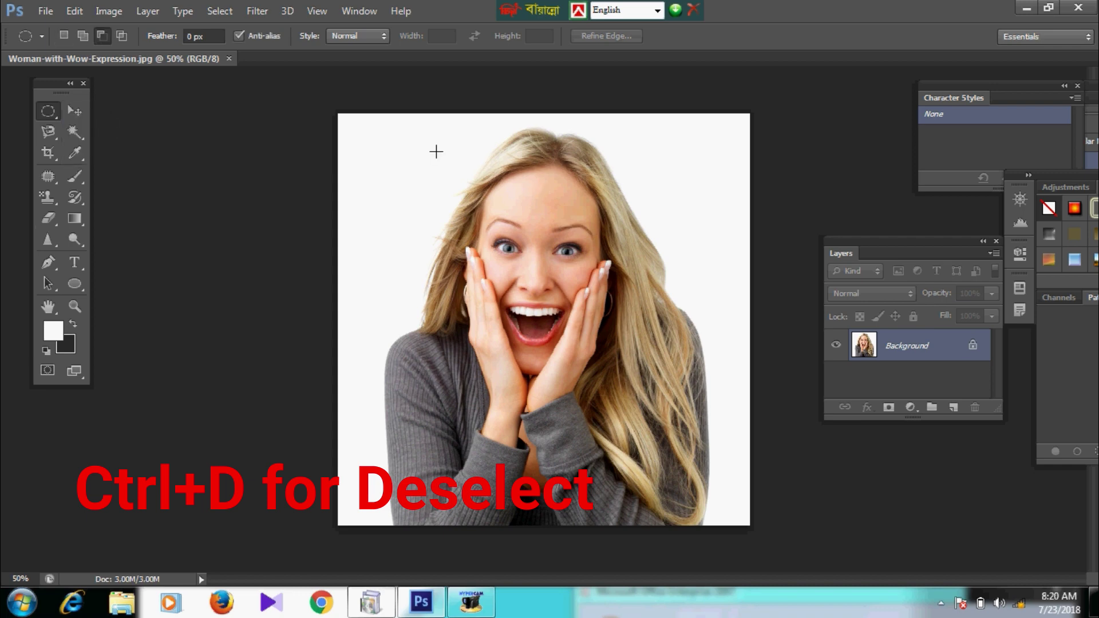
left_click_drag(388, 121, 708, 462)
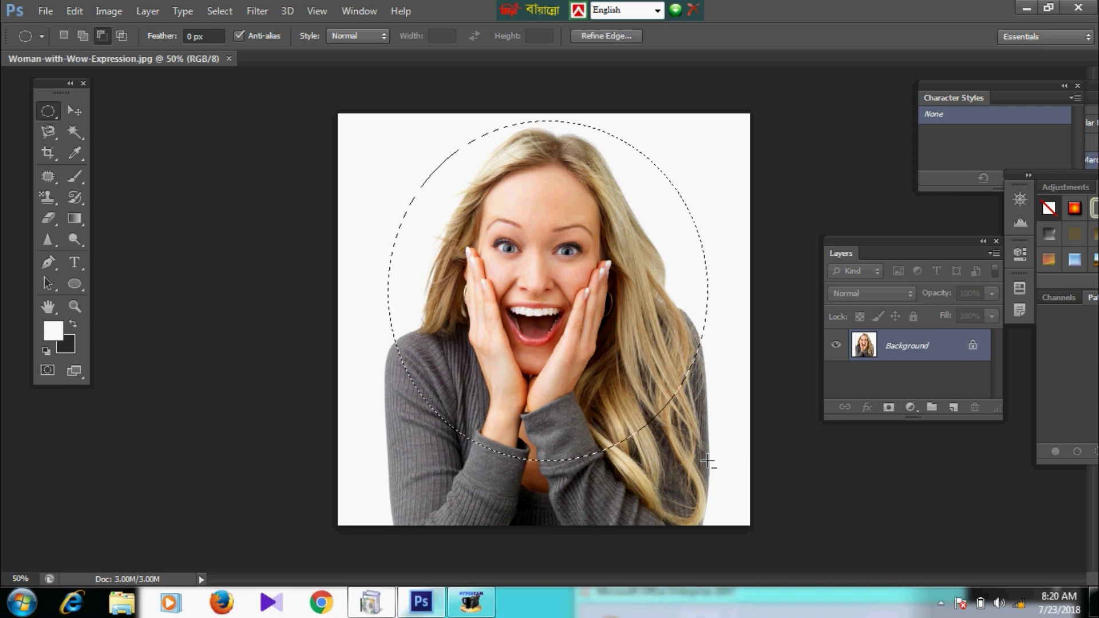
right_click(525, 243)
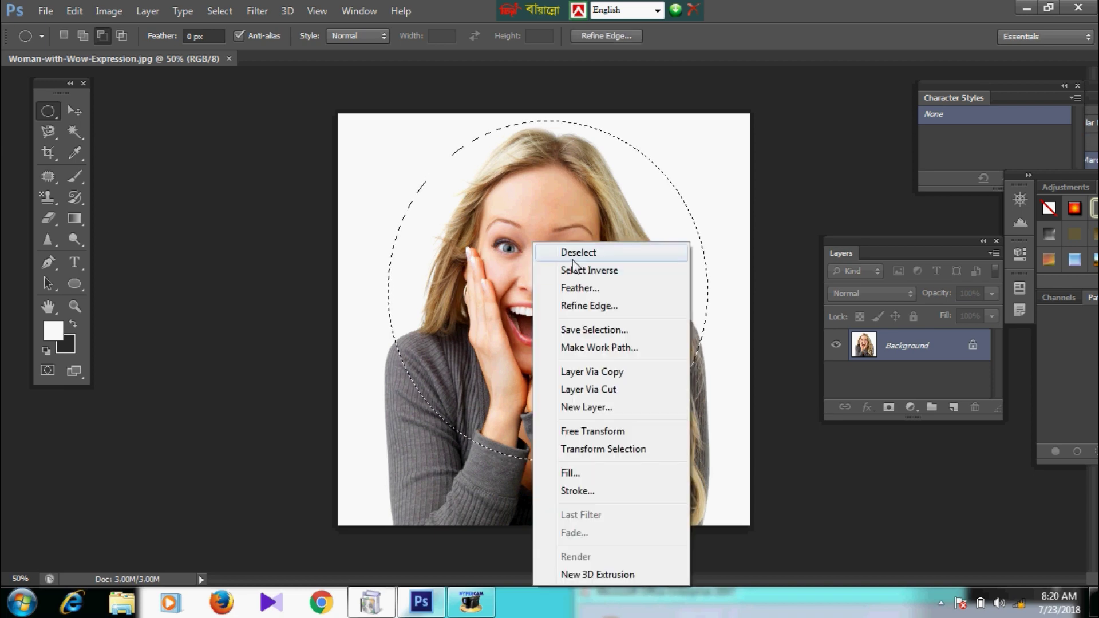
left_click(541, 252)
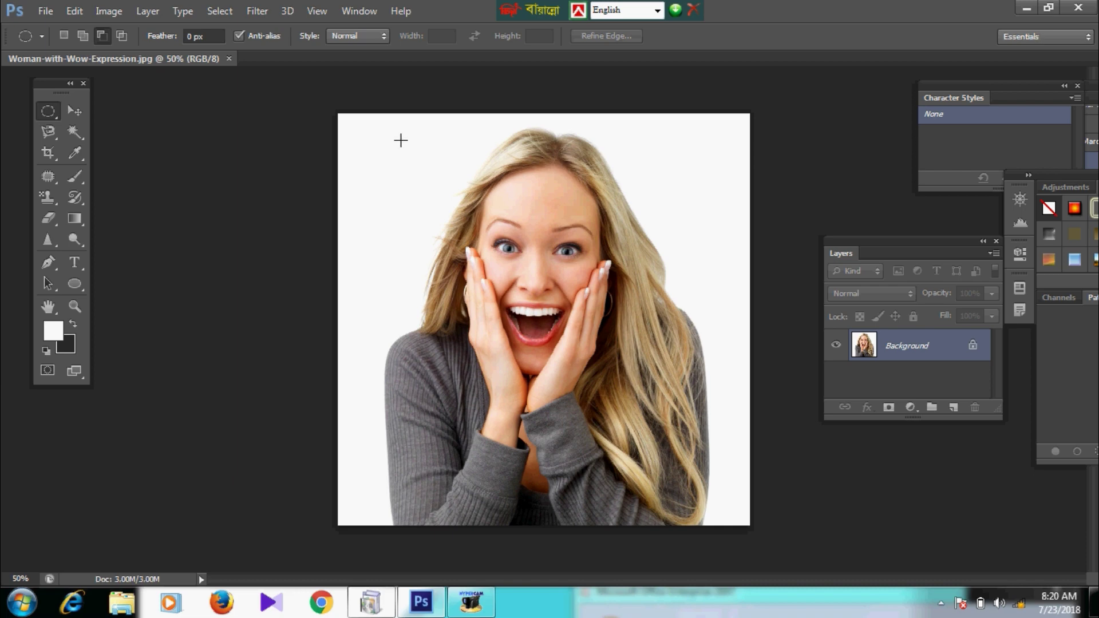
mouse_move(395, 132)
left_mouse_down()
mouse_move(703, 394)
mouse_move(719, 457)
left_mouse_up()
right_click(541, 231)
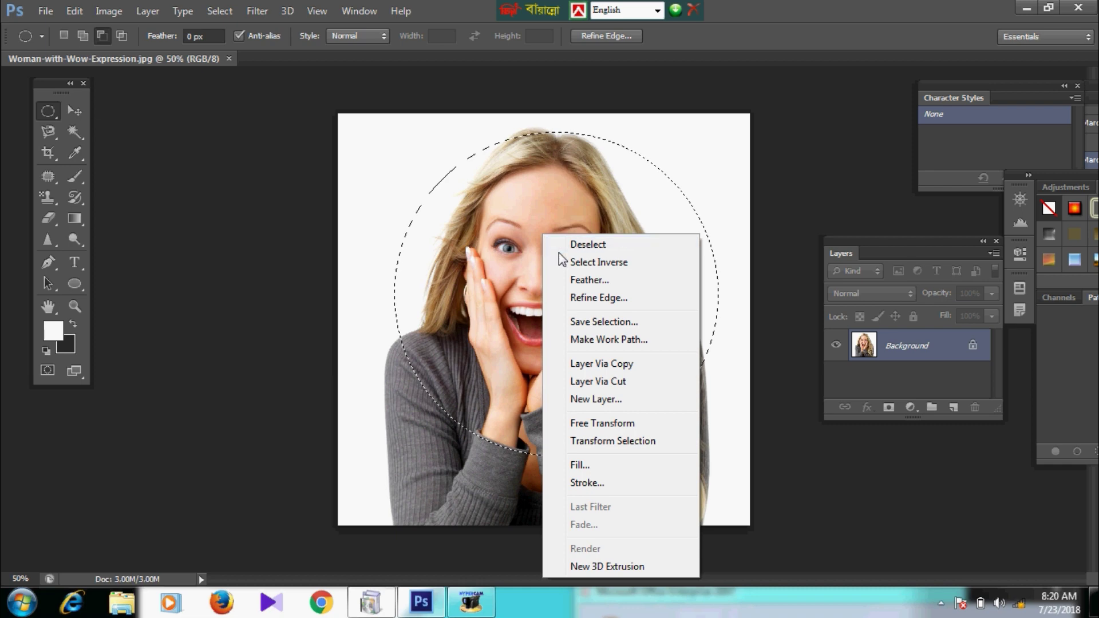
left_click(558, 246)
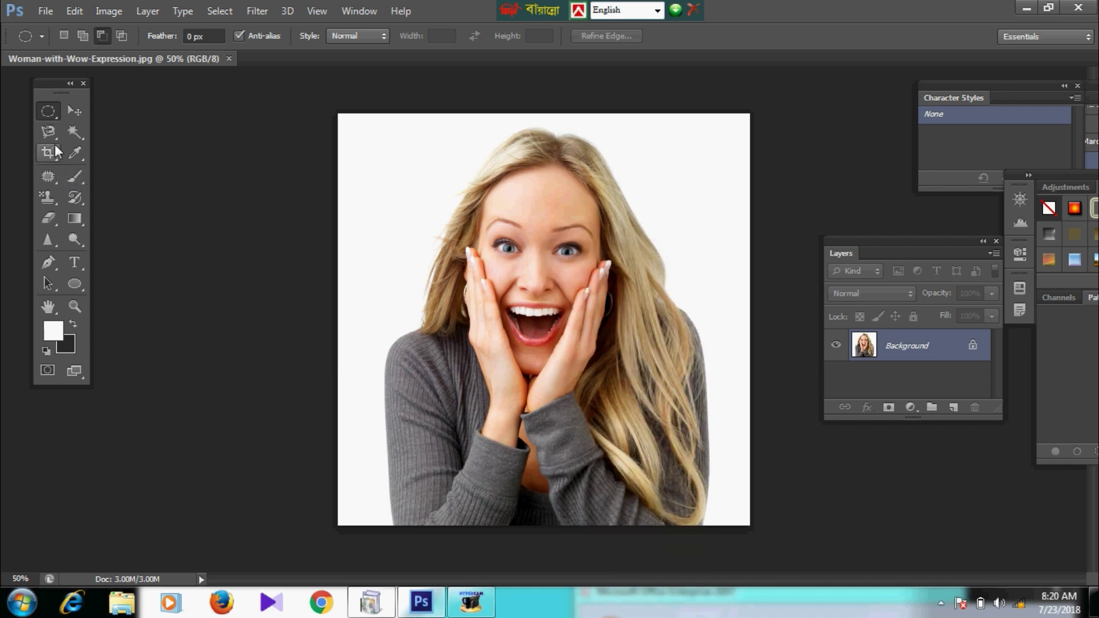
Make a one-pixel Single Column Marquee selection, slide it across the photo, then deselect it.
right_click(50, 114)
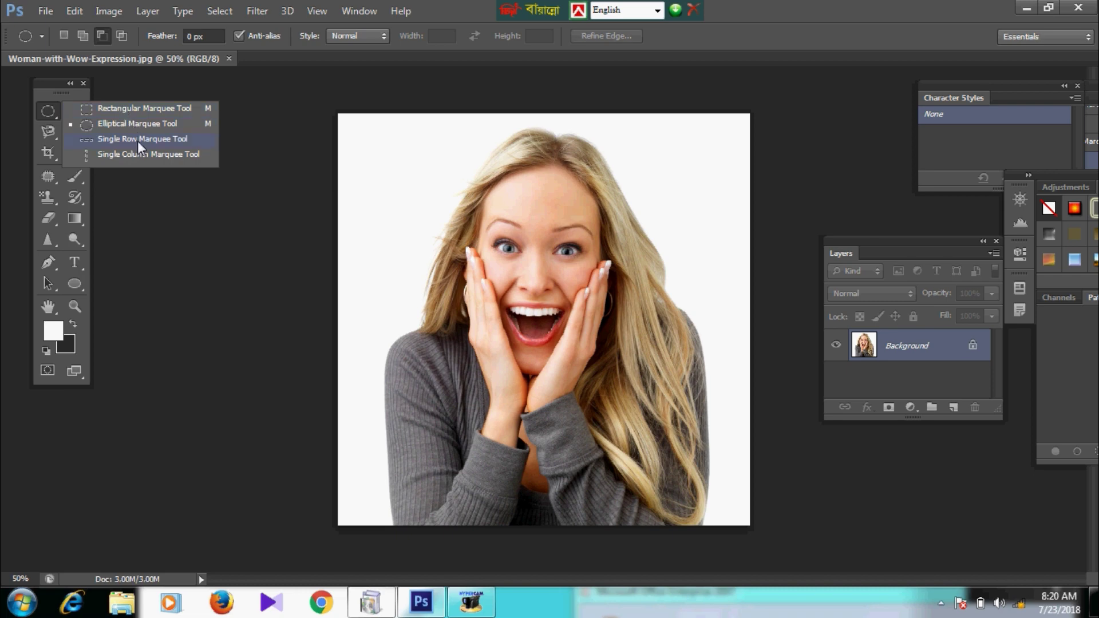
left_click(146, 161)
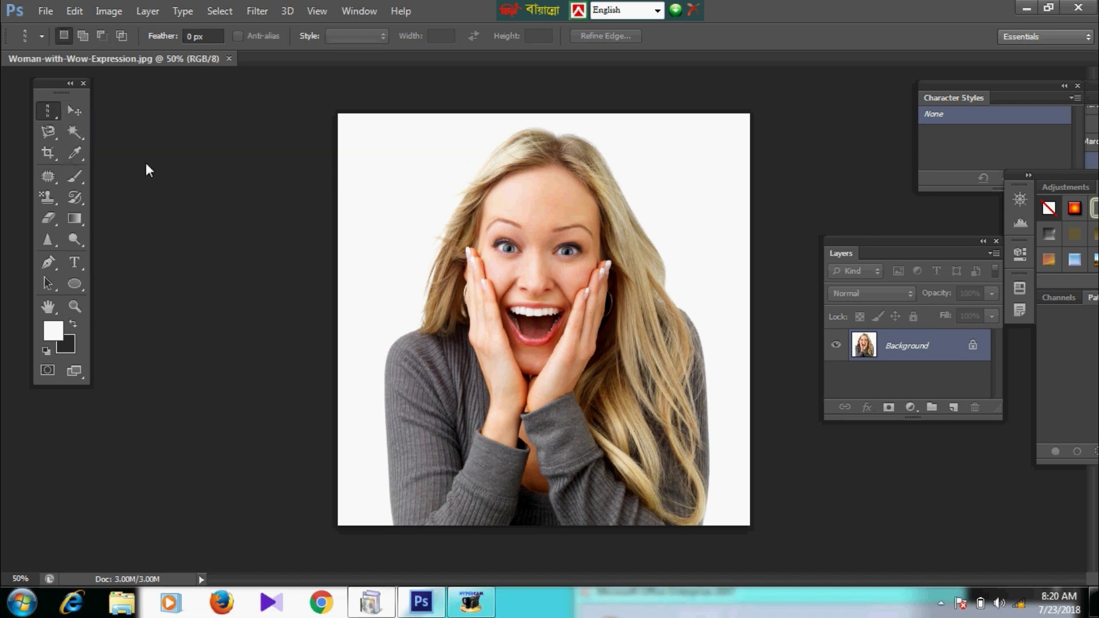
left_click(148, 165)
left_click_drag(379, 125, 416, 261)
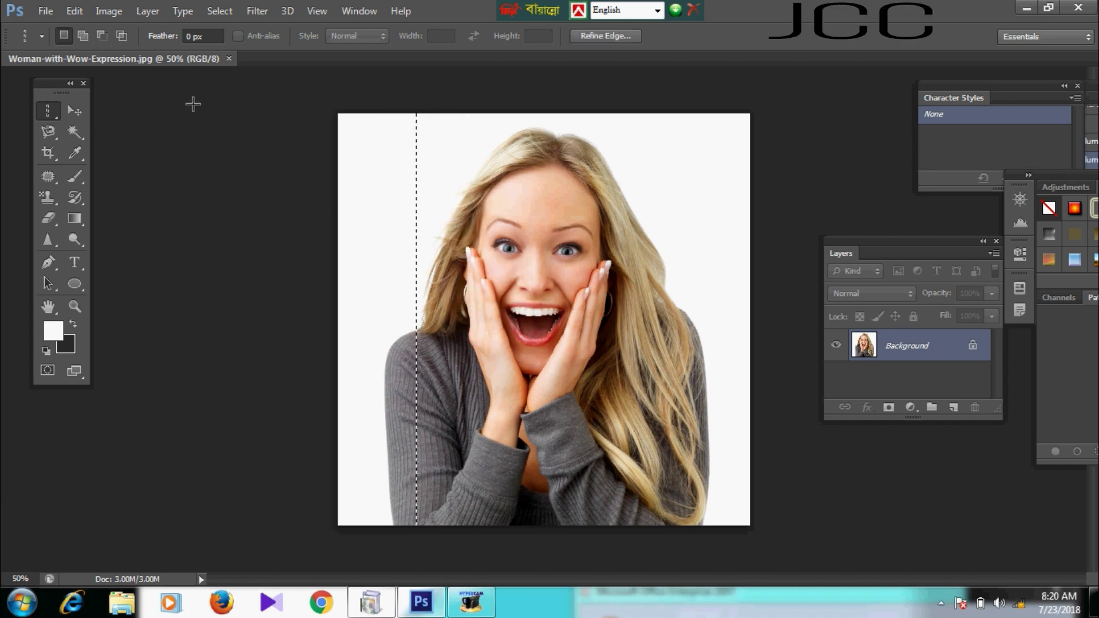
right_click(409, 184)
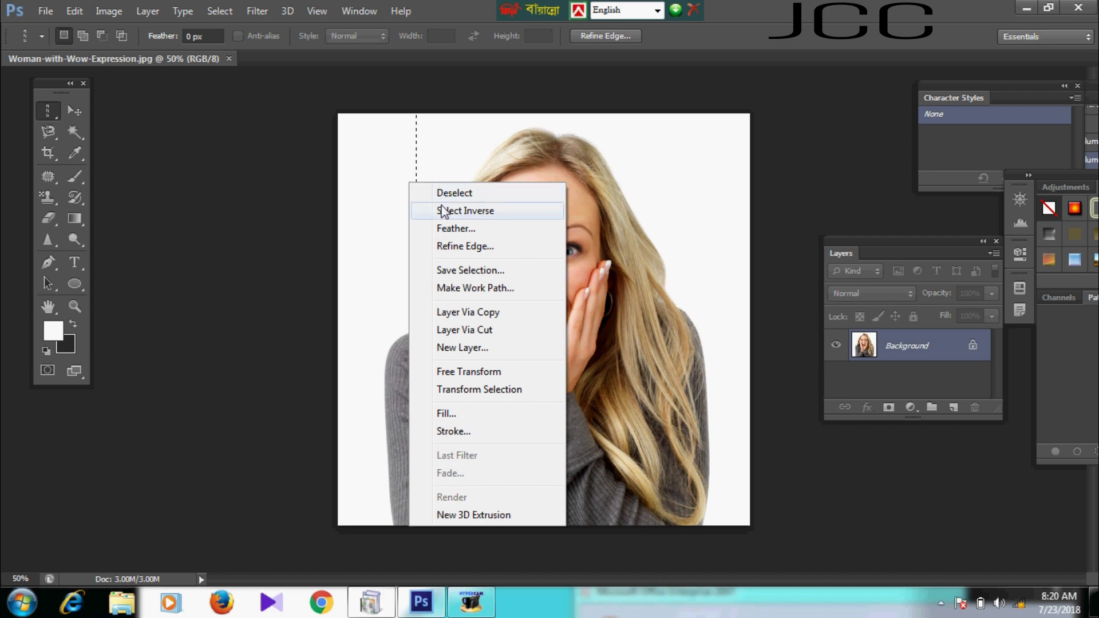
left_click(455, 192)
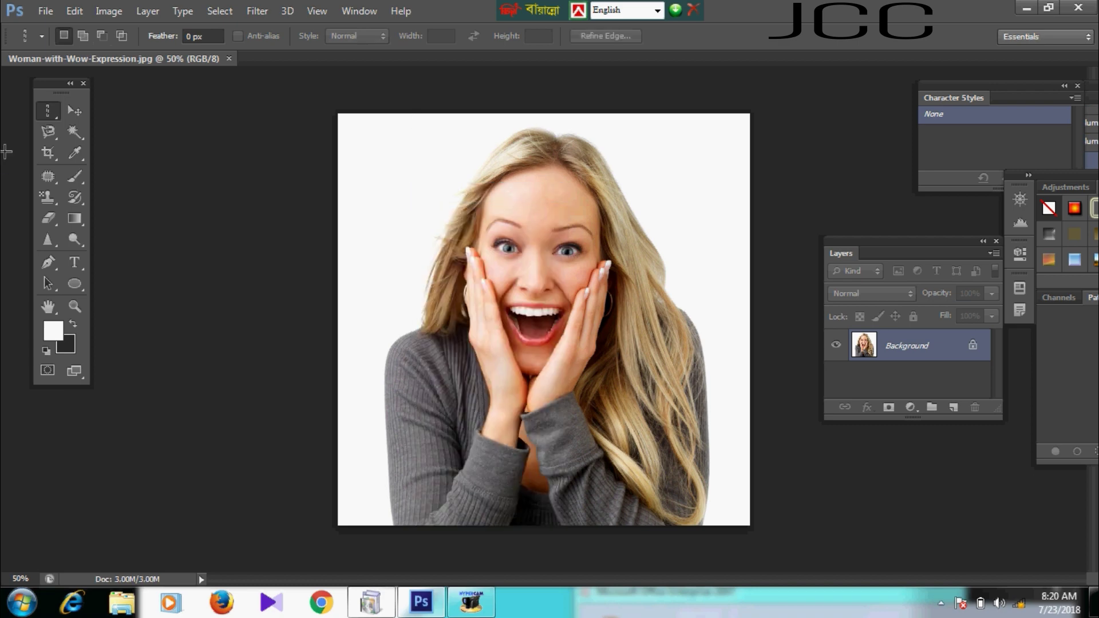
right_click(46, 112)
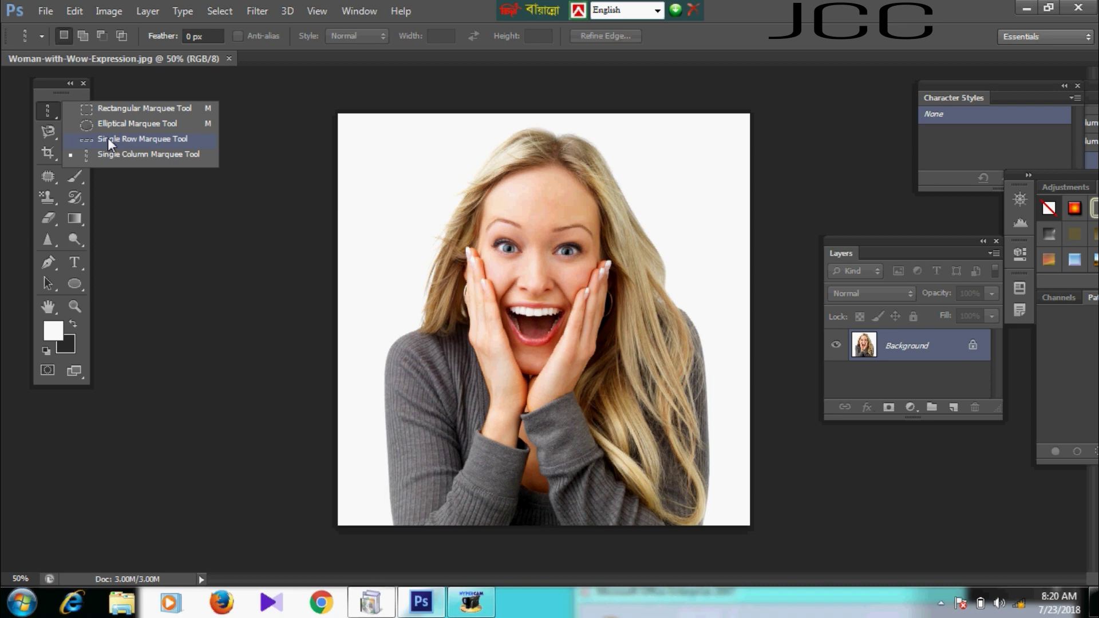
Select a rectangle over the face, add a shoulder area, then subtract the lower area.
left_click(126, 108)
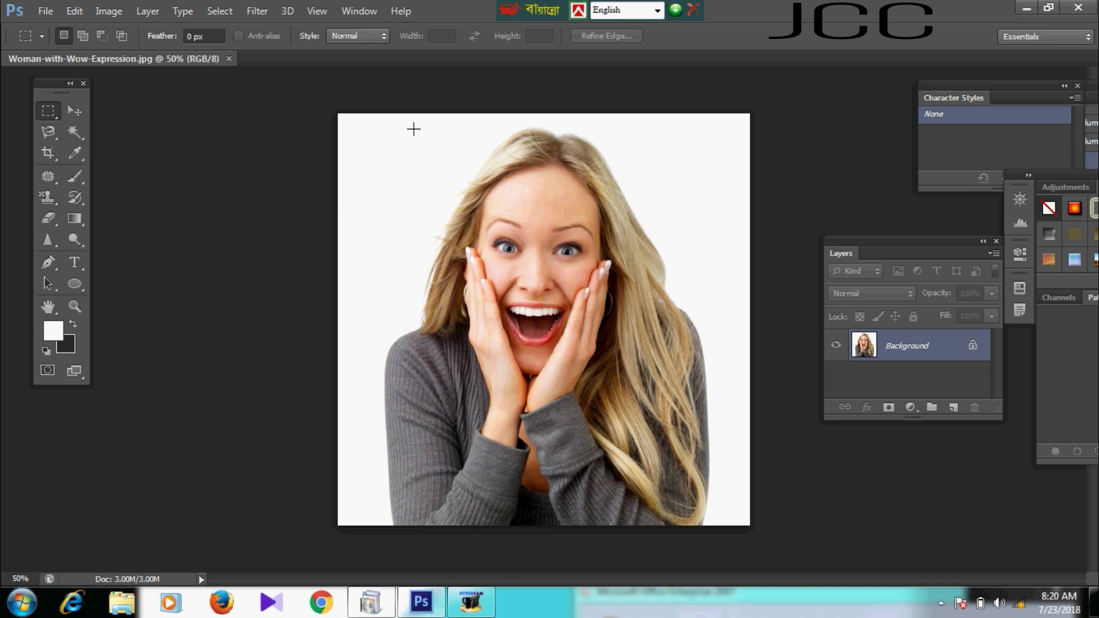
left_click_drag(413, 129, 654, 378)
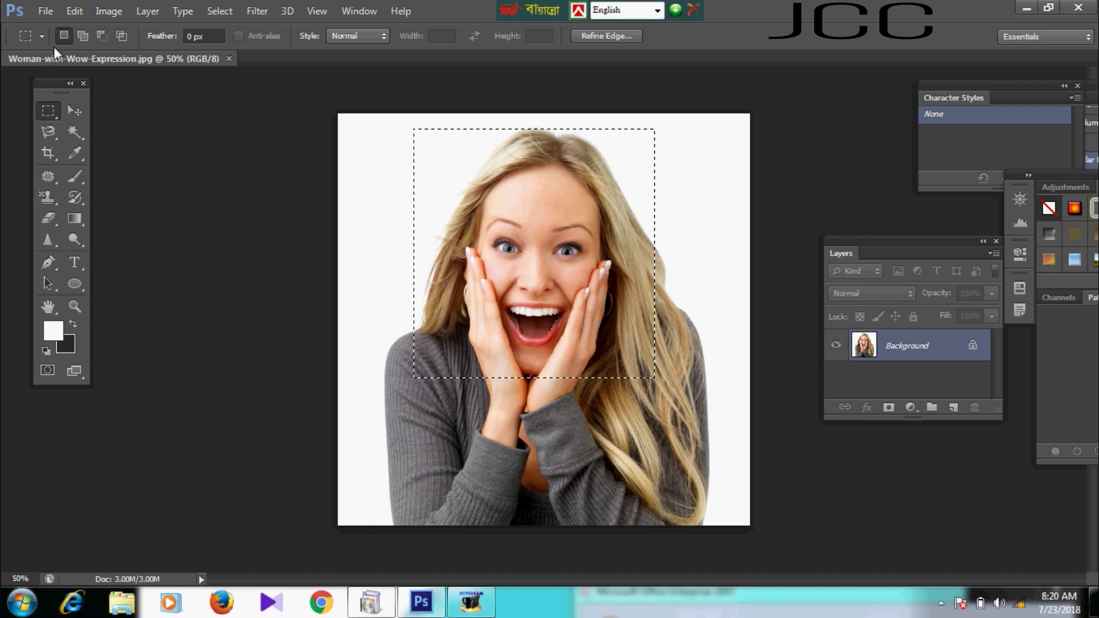
left_click(90, 40)
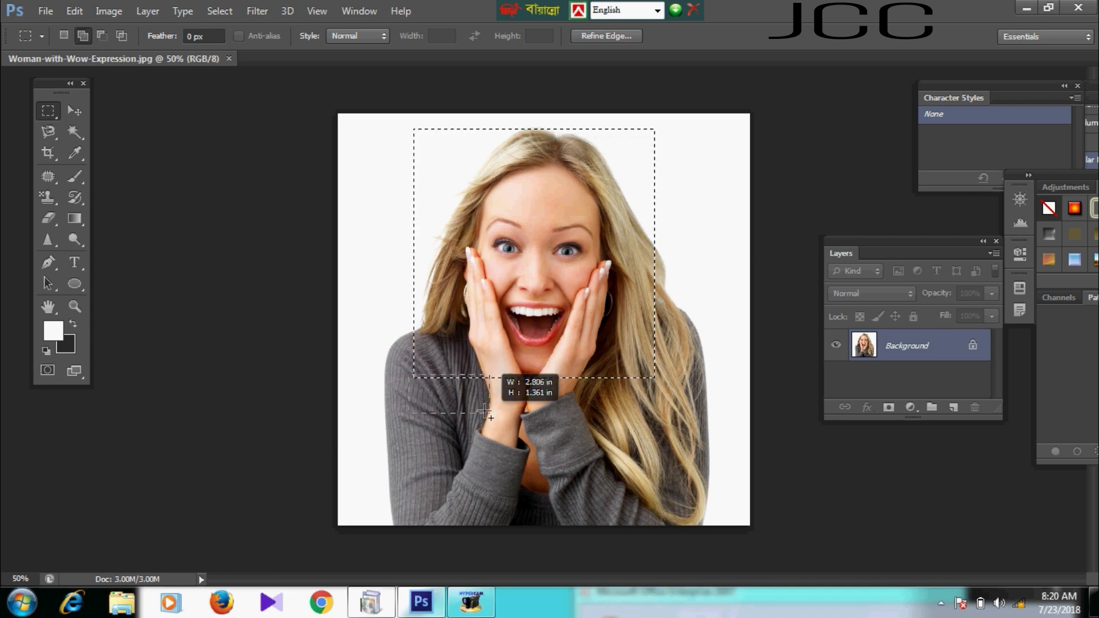
left_click_drag(485, 412, 663, 479)
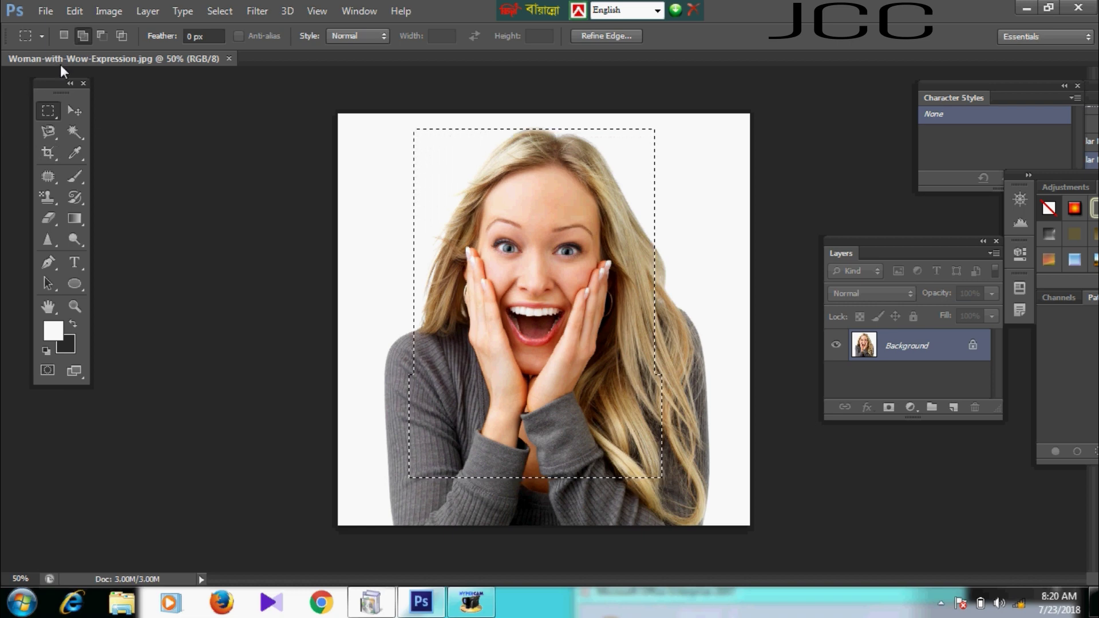
left_click(99, 39)
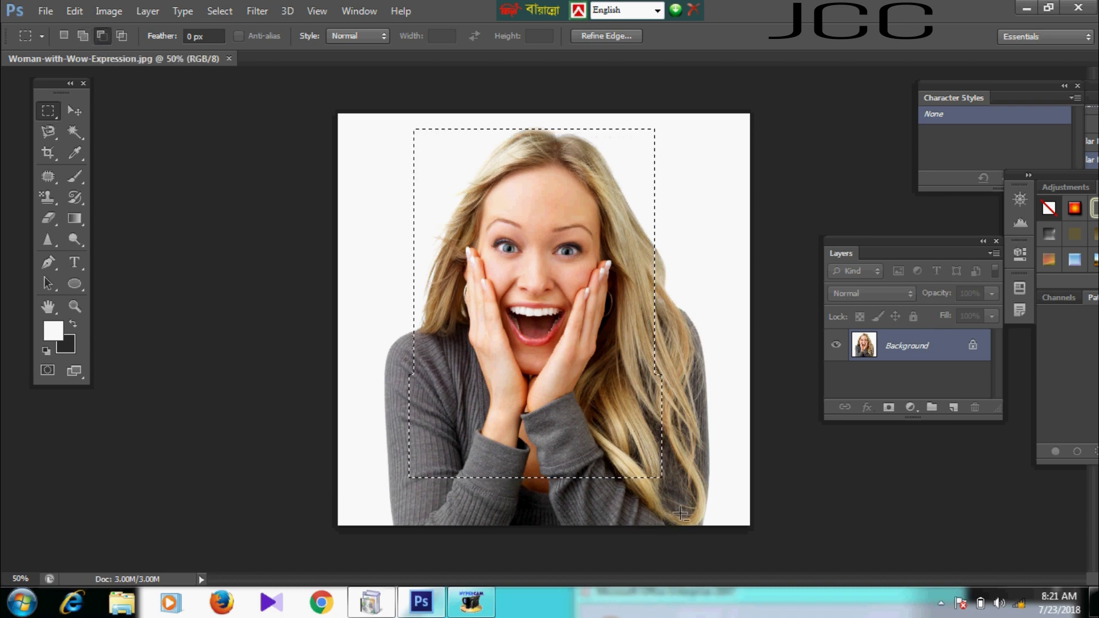
left_click_drag(688, 497, 373, 367)
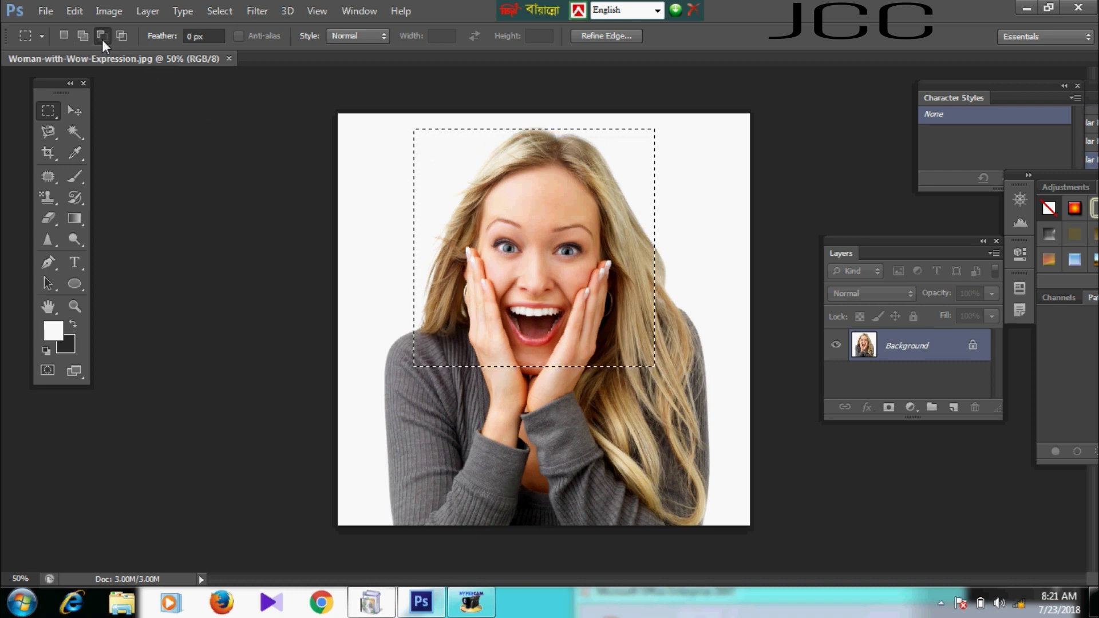
Intersect a region by the left cheek, then draw a fresh large rectangle around head and shoulders.
left_click(118, 38)
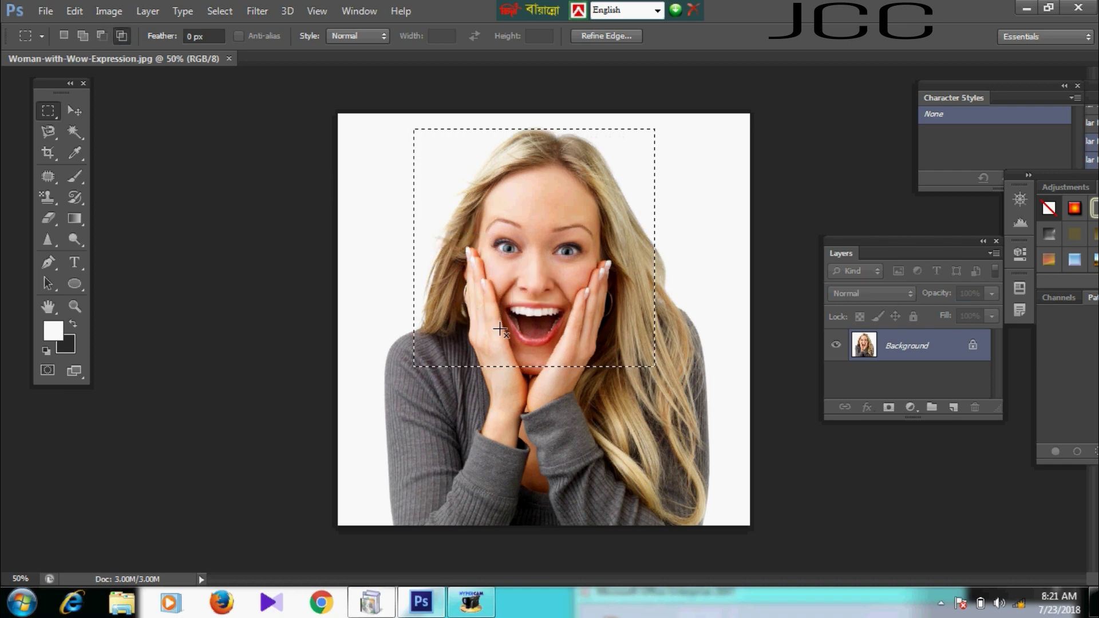
left_click_drag(500, 330, 401, 233)
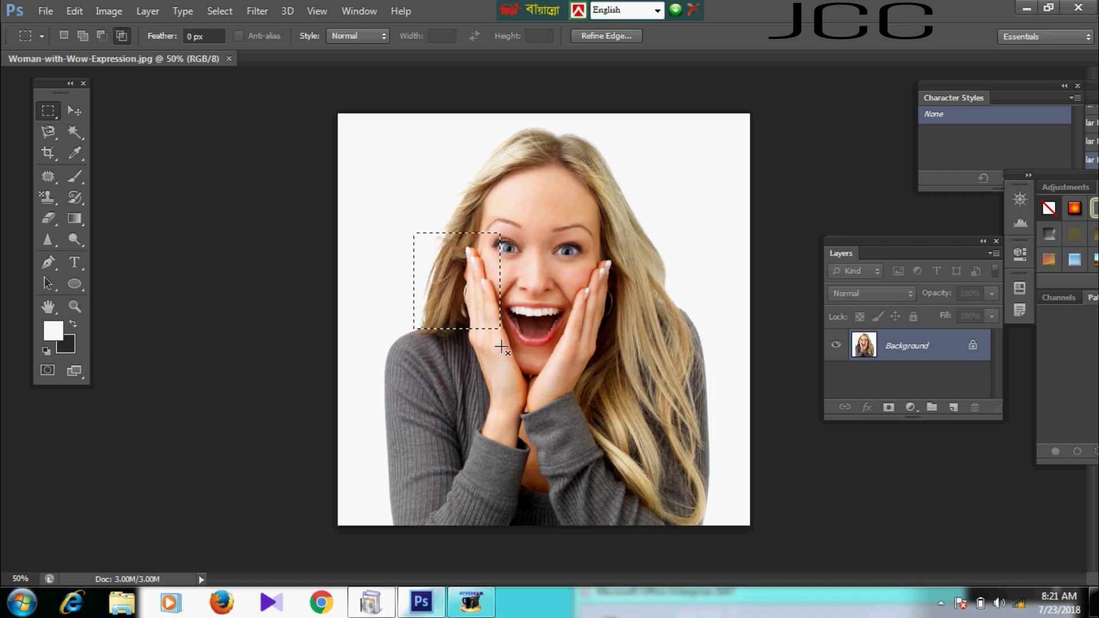
left_click(71, 39)
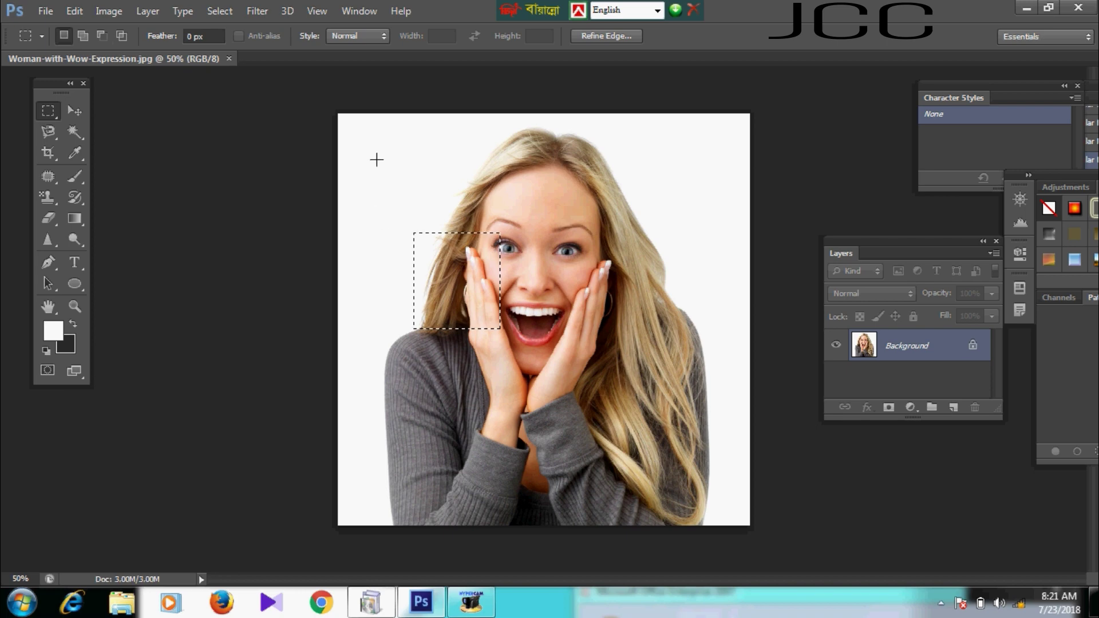
left_click_drag(399, 129, 719, 404)
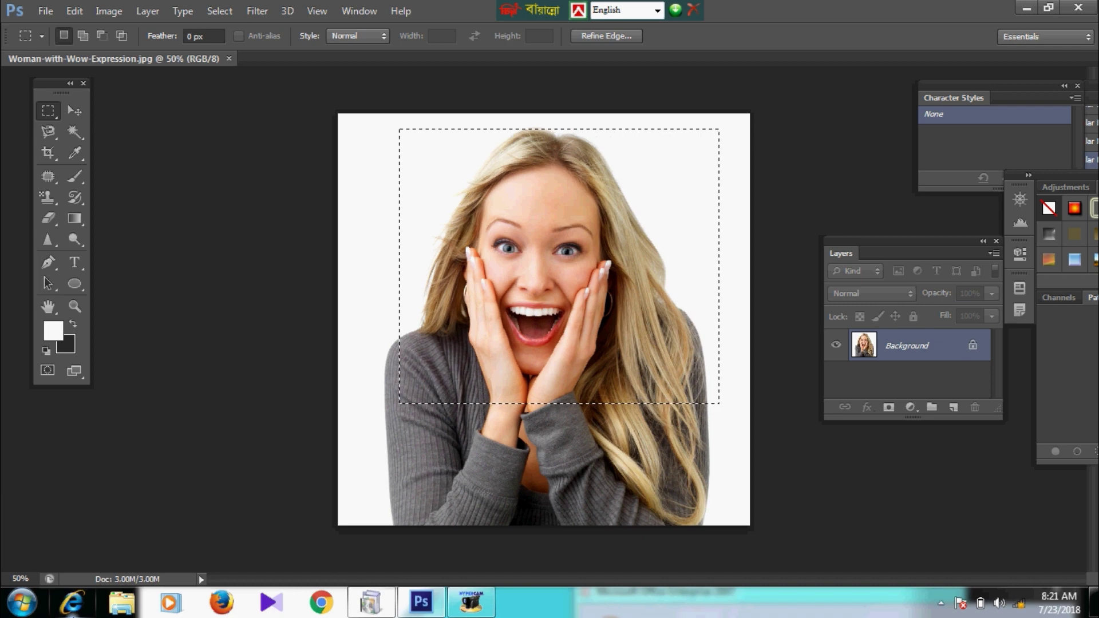
Draw a 1:1 Fixed Ratio square over the face, deselect it, then choose Fixed Size 64 × 64 px.
right_click(539, 159)
left_click(561, 169)
left_click(360, 36)
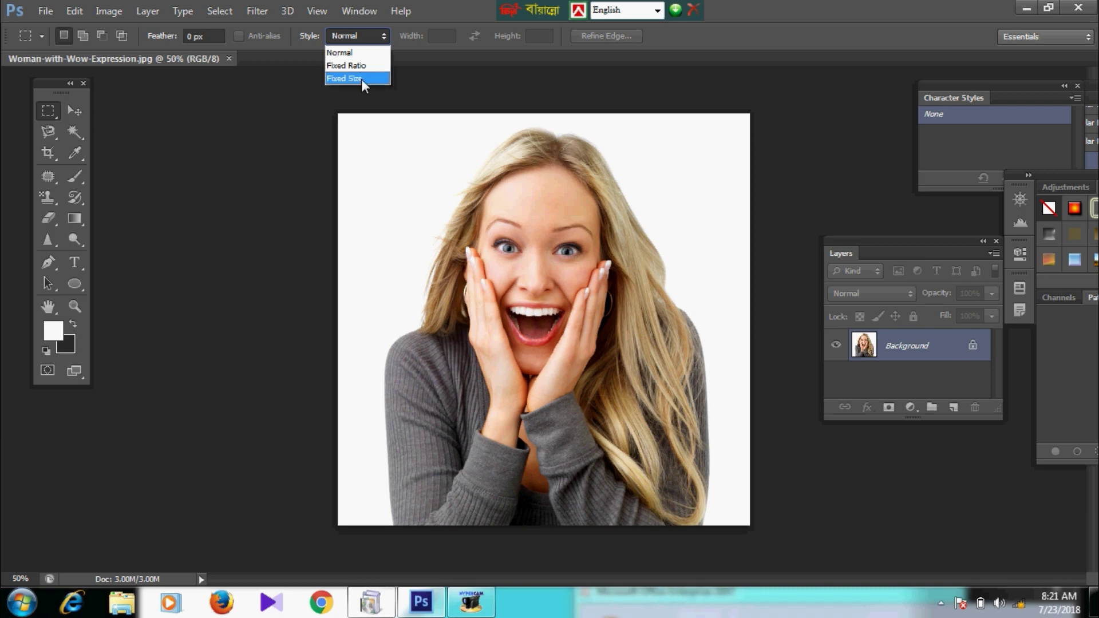
left_click(356, 66)
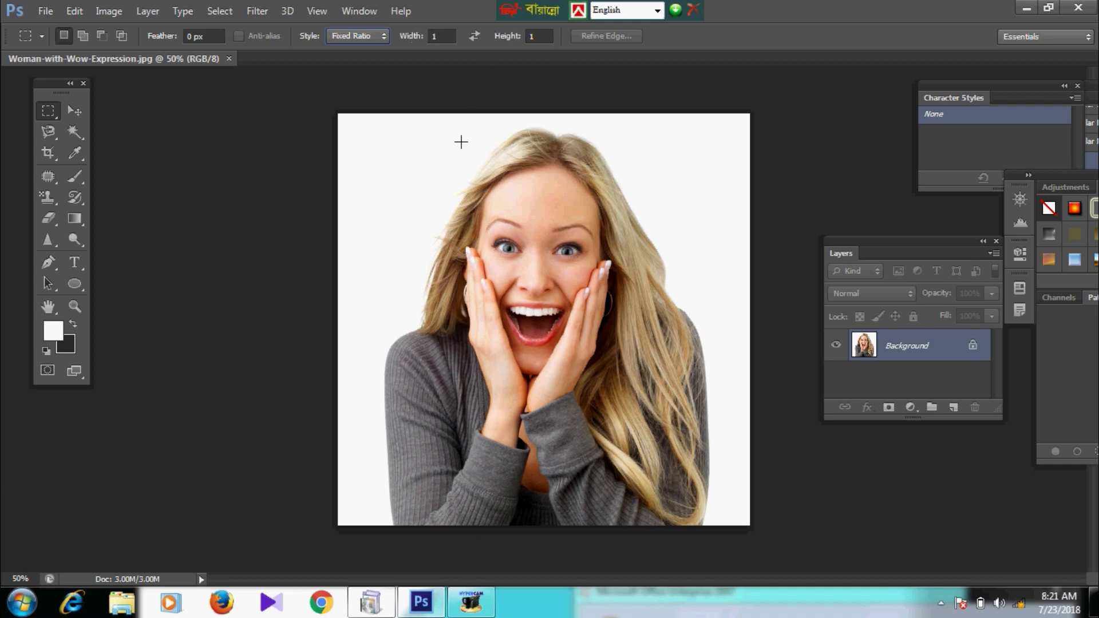
left_click_drag(419, 143, 634, 384)
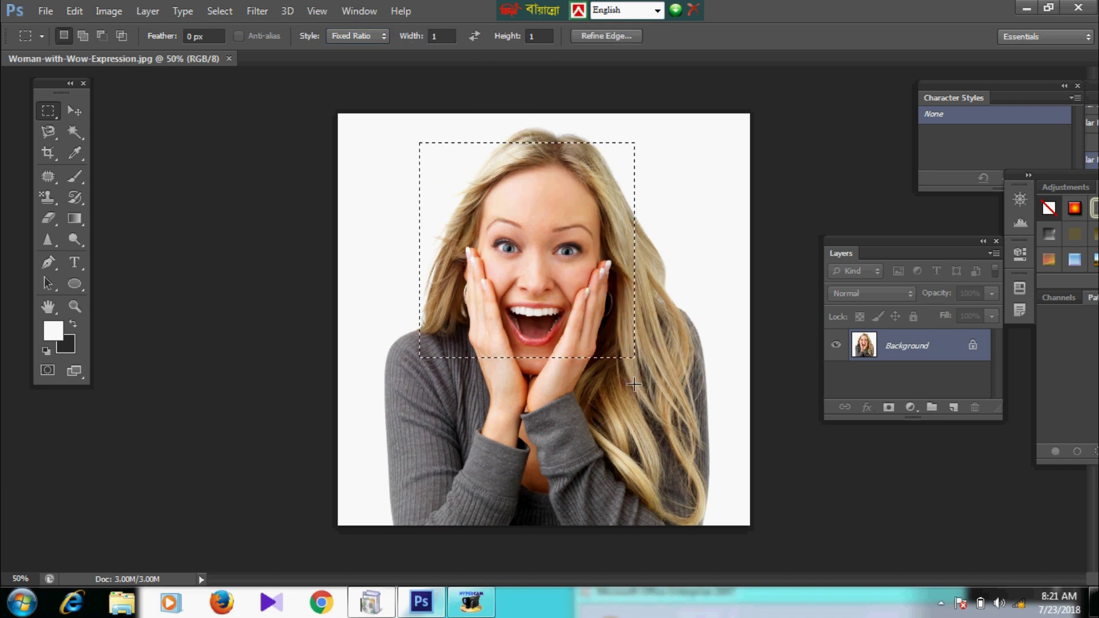
right_click(534, 208)
left_click(561, 218)
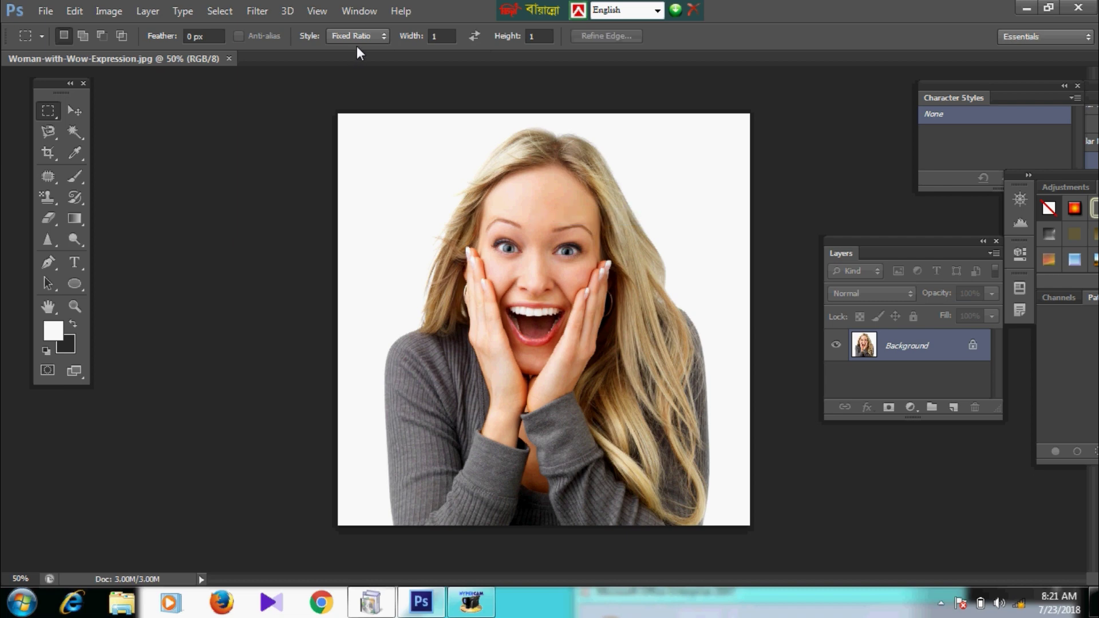
left_click(359, 77)
Add a dozen 64 px squares to the selection around the woman's face and hair.
left_click_drag(432, 167, 479, 203)
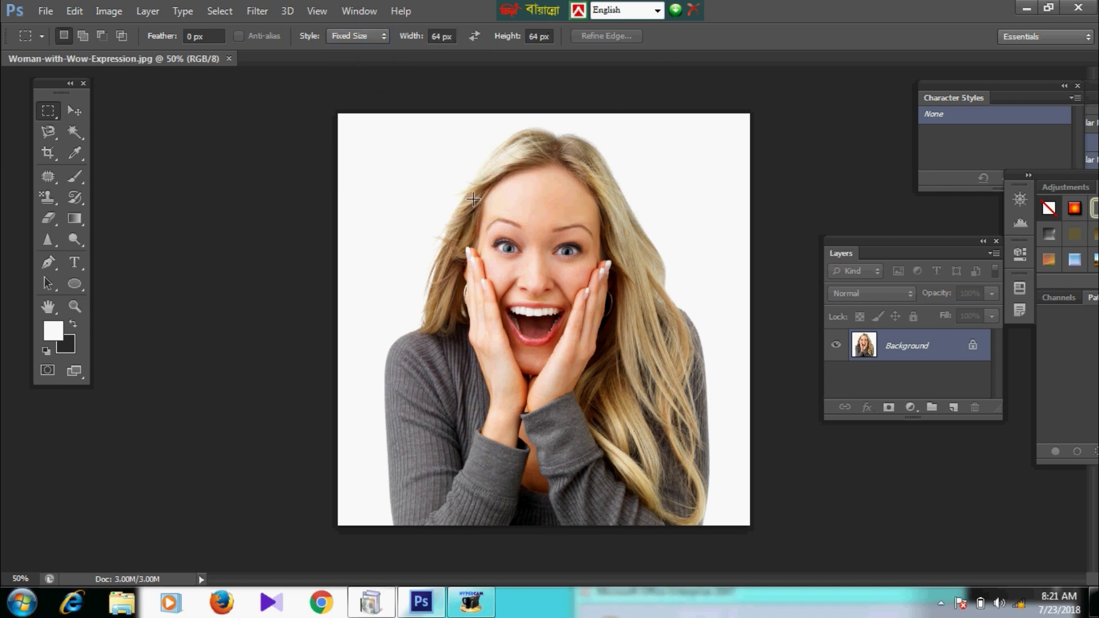
left_click(595, 170, "shift")
left_click_drag(596, 170, 607, 258)
left_click(687, 212, "shift")
left_click(624, 328, "shift")
left_click(620, 406, "shift")
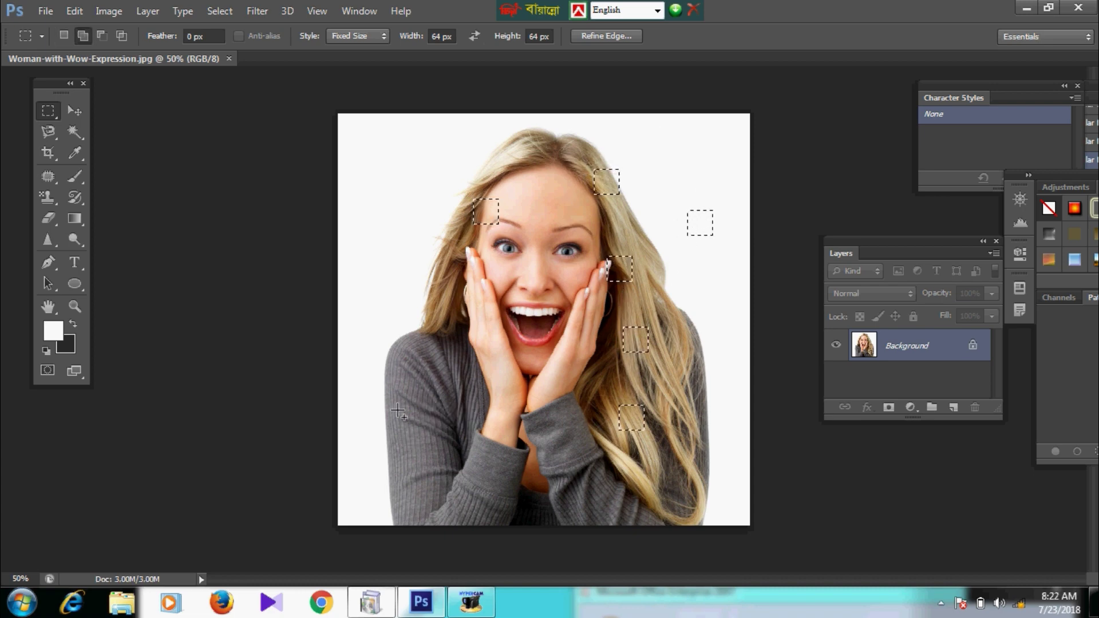
left_click(406, 438, "shift")
left_click(401, 361, "shift")
left_click(374, 272, "shift")
left_click(372, 191, "shift")
left_click(416, 151, "shift")
left_click(437, 155, "shift")
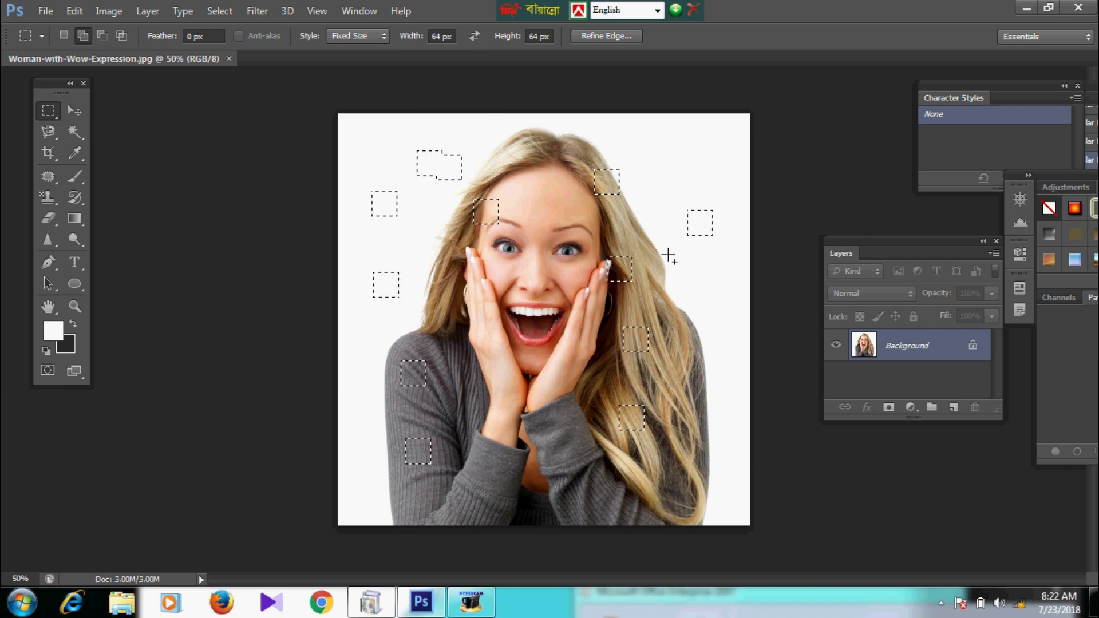
Set the foreground colour to bright green 06ff87.
left_click(57, 329)
left_click(811, 100)
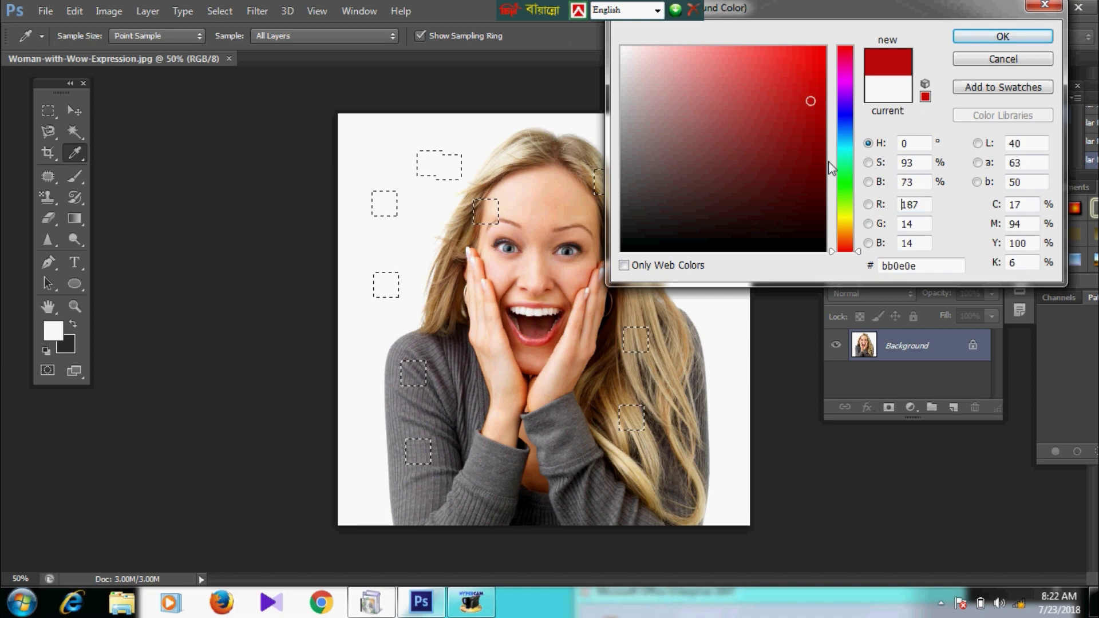
left_click(843, 165)
left_click(821, 47)
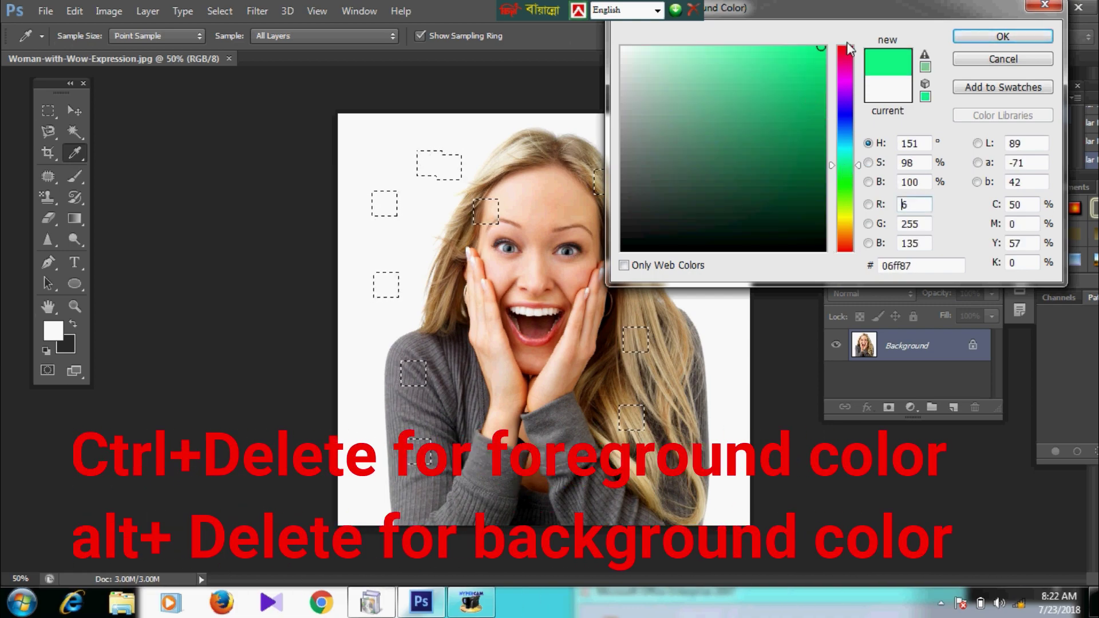
left_click(979, 34)
Fill the squares with the background colour, then green, and undo the fills and squares.
key("ctrl+Delete")
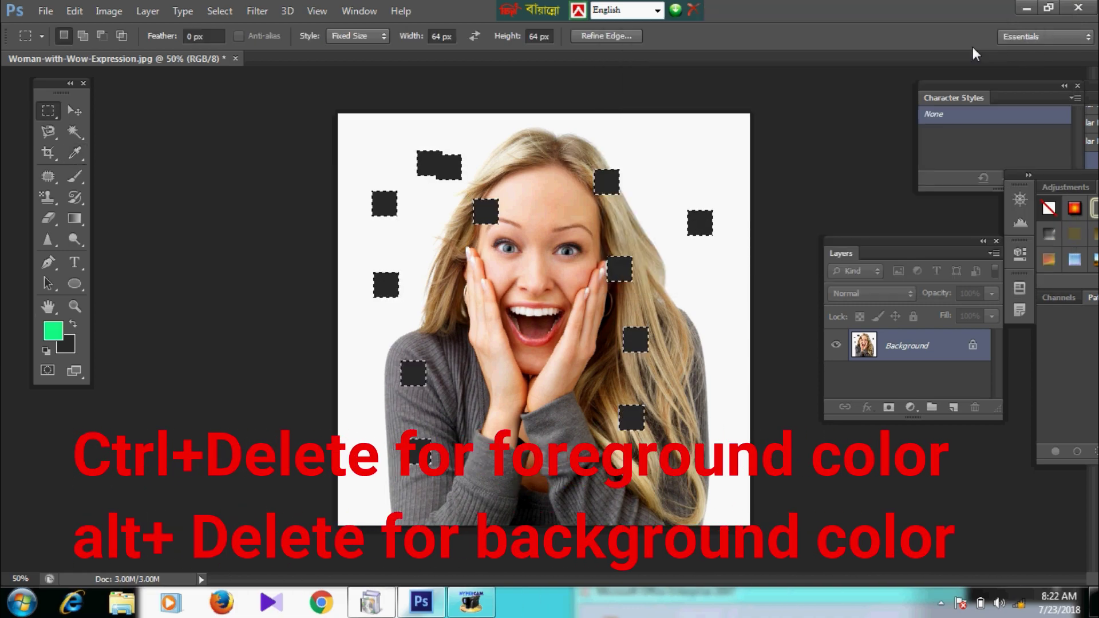
key("alt+Delete")
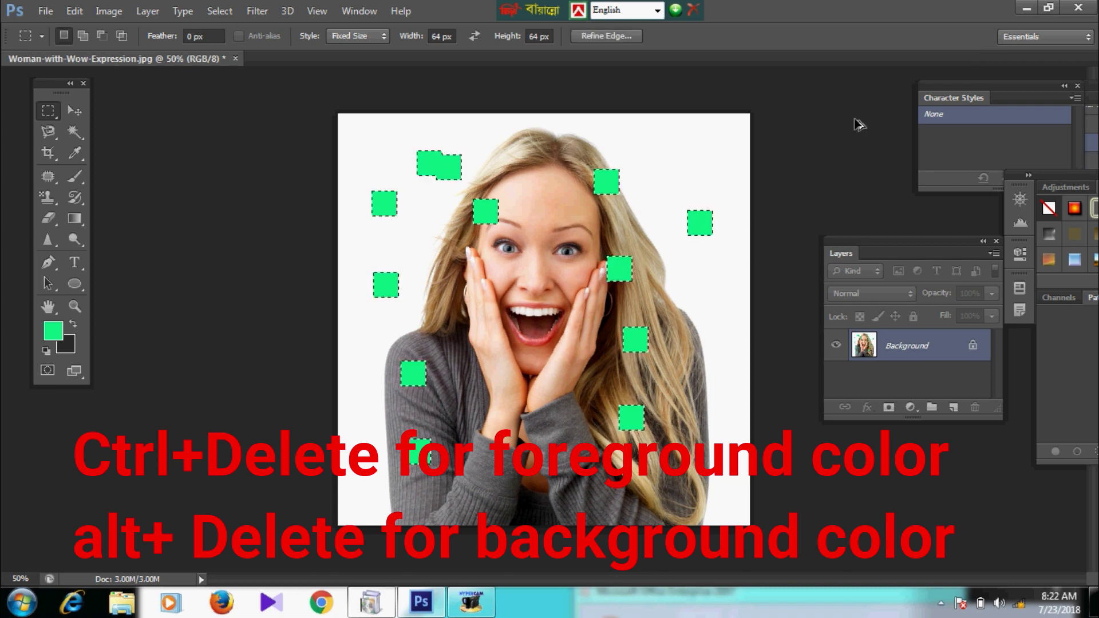
key("ctrl+alt+z")
key("ctrl+alt+z")
key("ctrl+alt+z")
key("ctrl+alt+z")
key("ctrl+alt+z")
key("ctrl+alt+z")
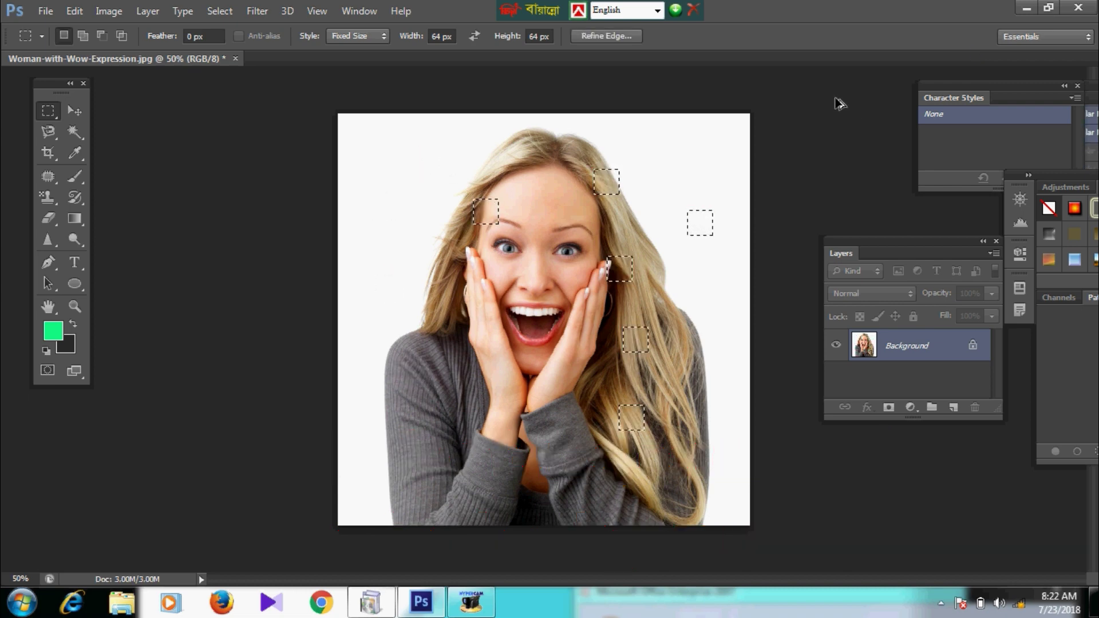
key("ctrl+alt+z")
key("ctrl+alt+z")
key("ctrl+alt+z")
key("ctrl+alt+z")
key("ctrl+alt+z")
key("ctrl+alt+z")
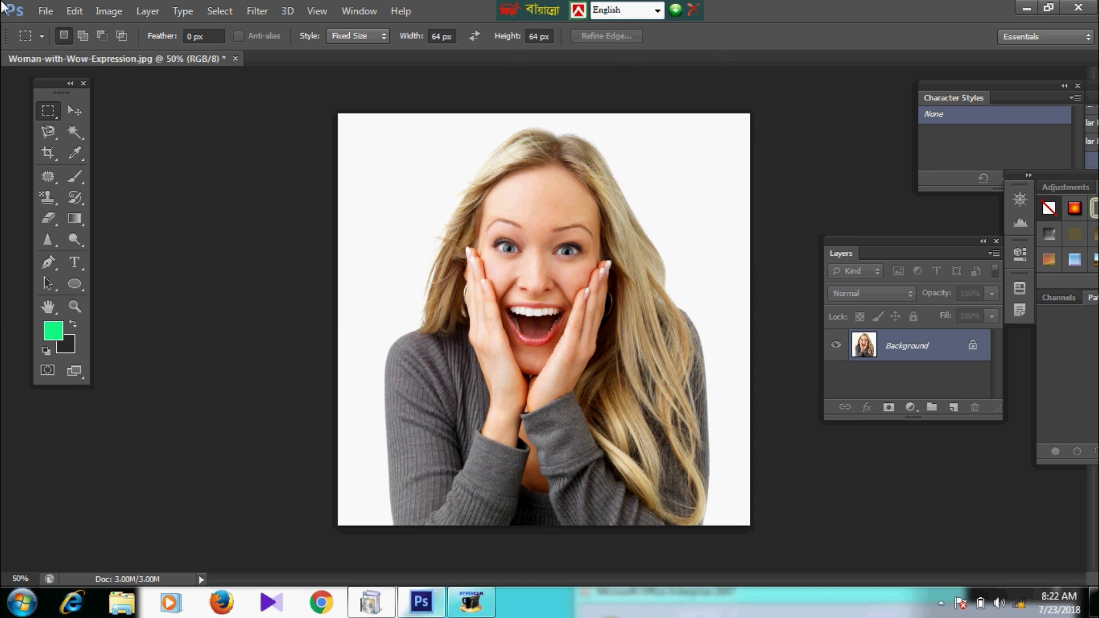
Set the marquee Style back to Normal instead of Fixed Size.
left_click(356, 37)
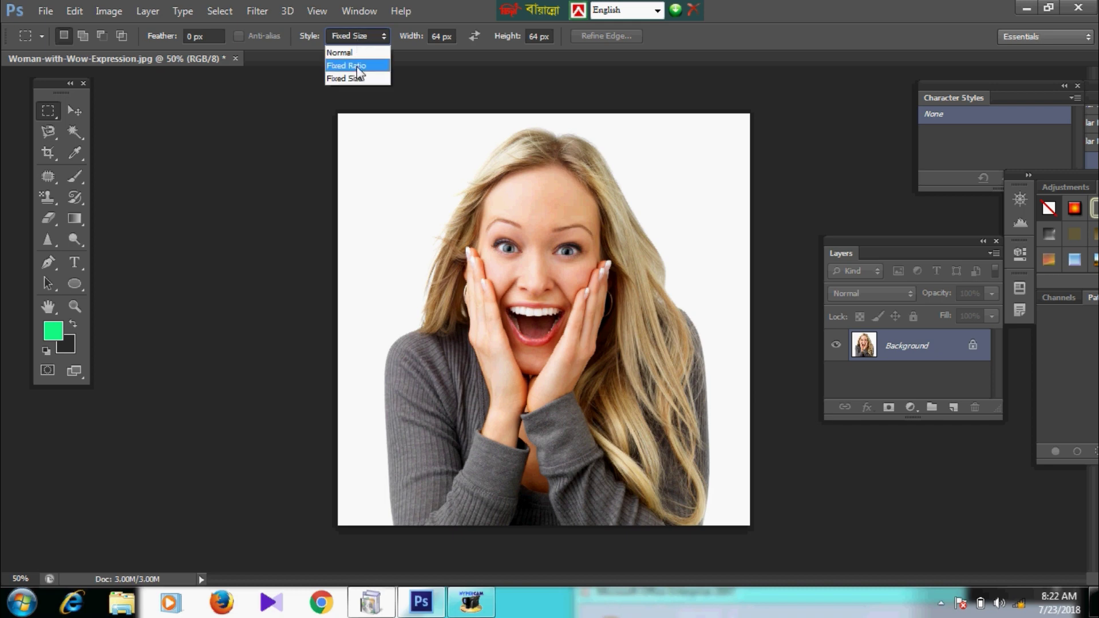
left_click(356, 51)
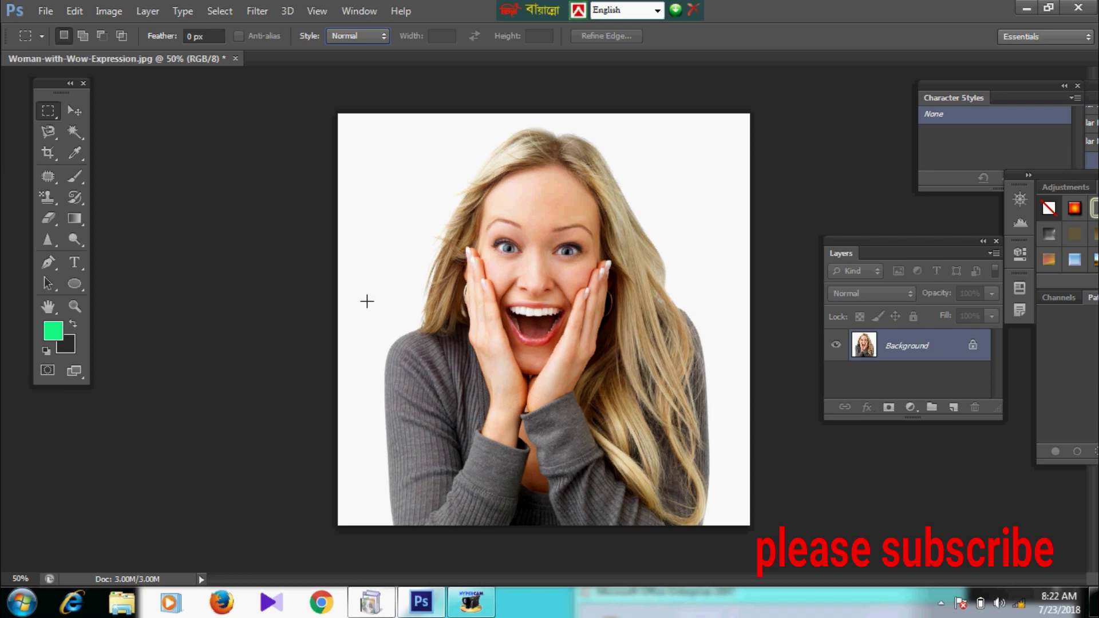
right_click(50, 115)
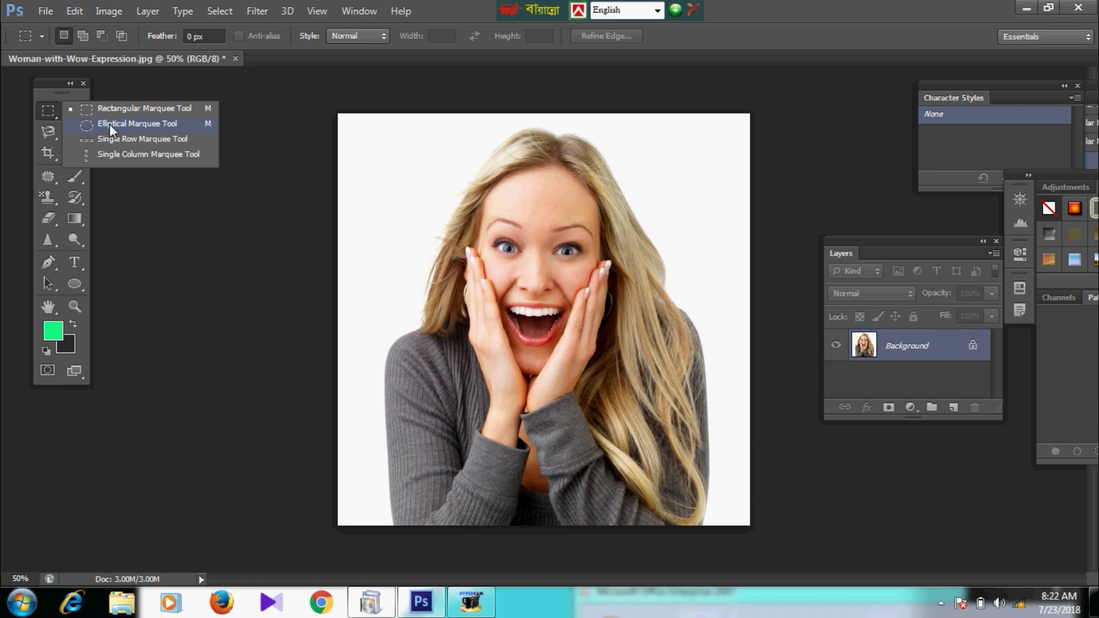
Draw an elliptical selection around the woman's head and copy it to Layer 1 with Ctrl+J.
left_click(109, 125)
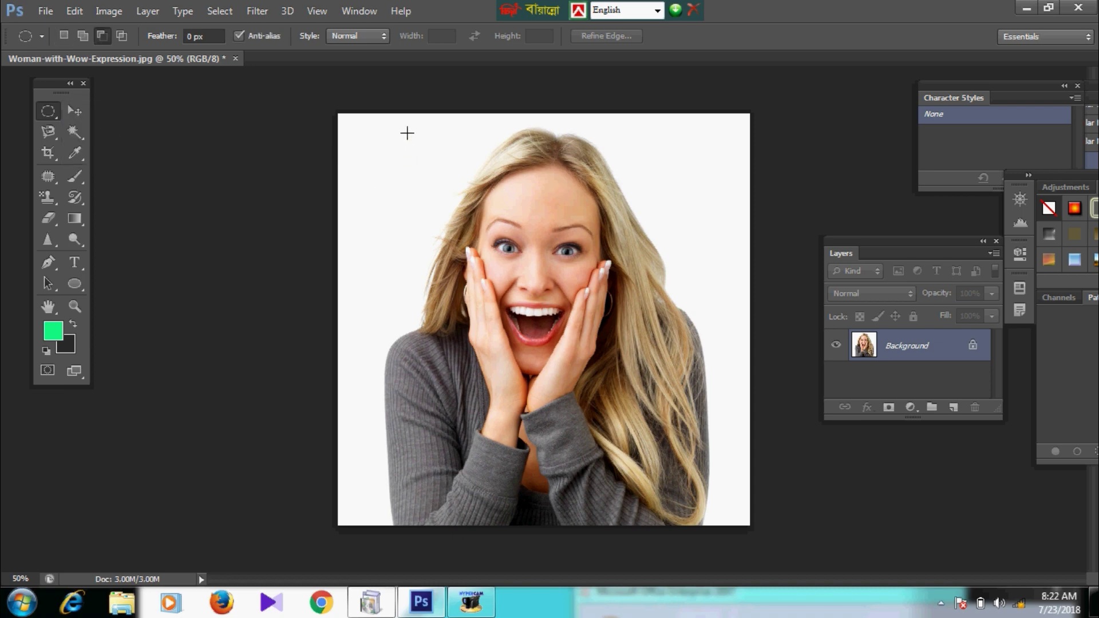
left_click_drag(413, 122, 681, 438)
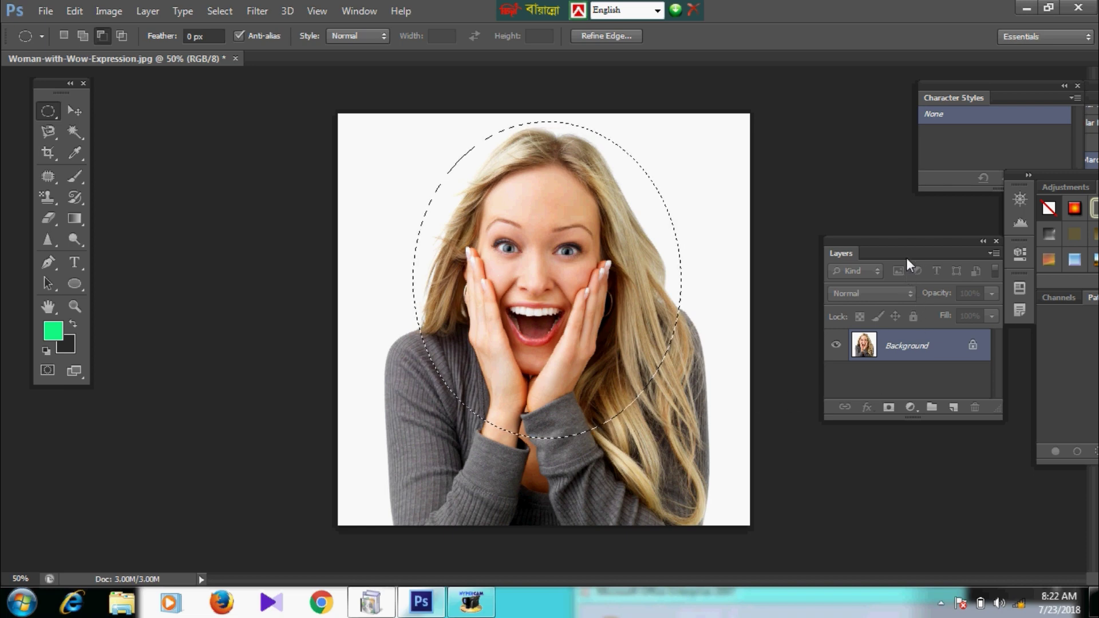
left_click_drag(909, 247, 891, 246)
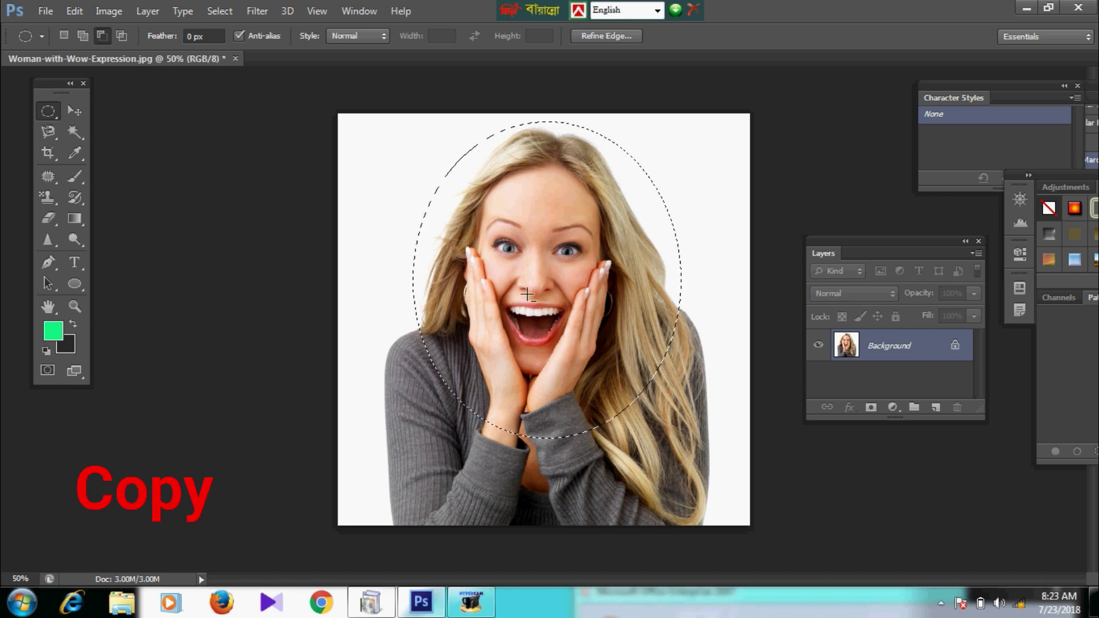
key("ctrl+j")
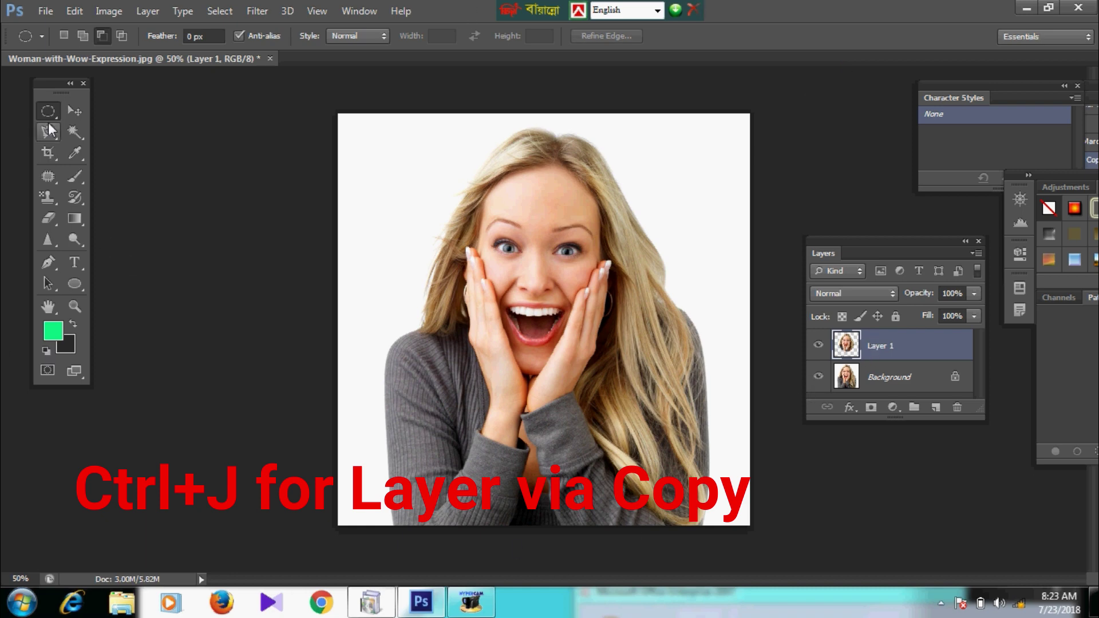
Move Layer 1's oval copy down on the canvas so it is offset from the original photo.
left_click(74, 111)
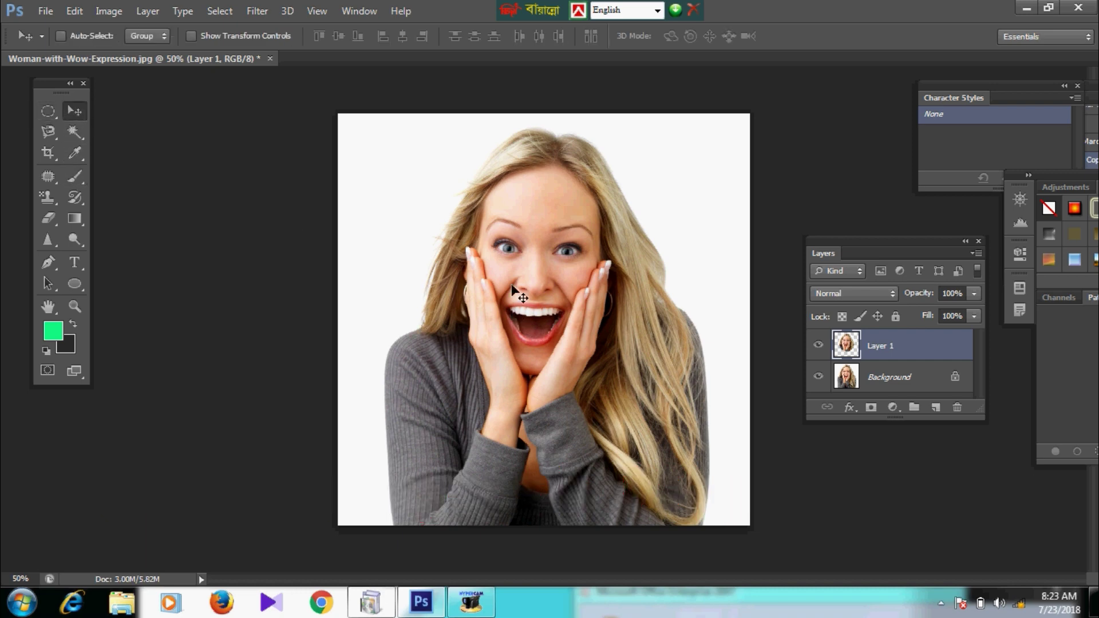
left_click_drag(543, 250, 539, 284)
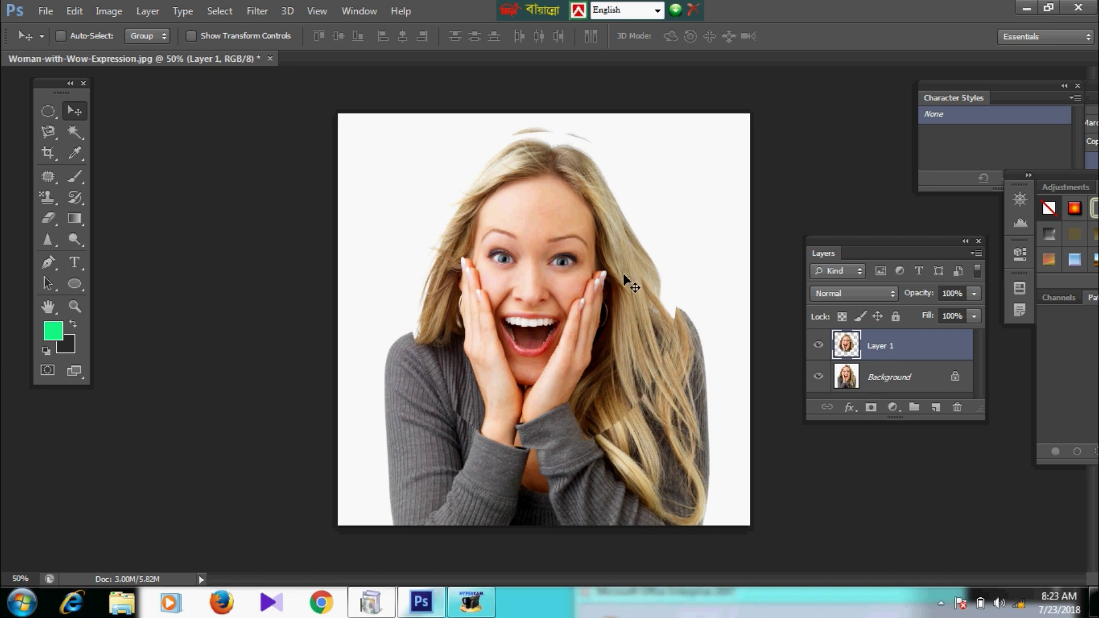
left_click_drag(578, 294, 580, 361)
Create a new blank document with the default settings.
left_click(47, 10)
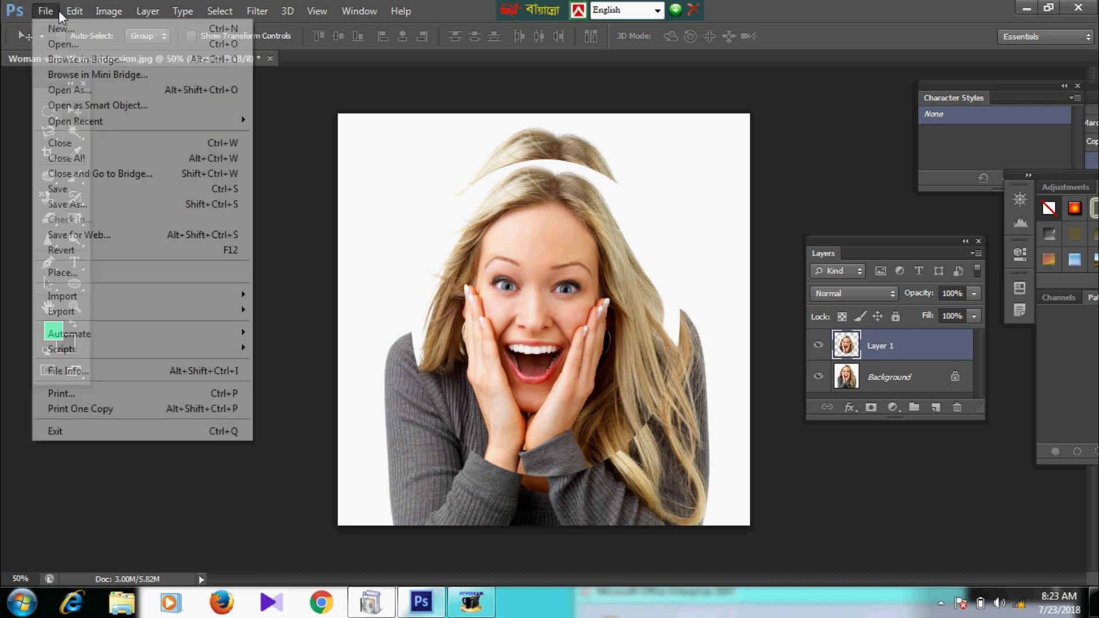
left_click(60, 23)
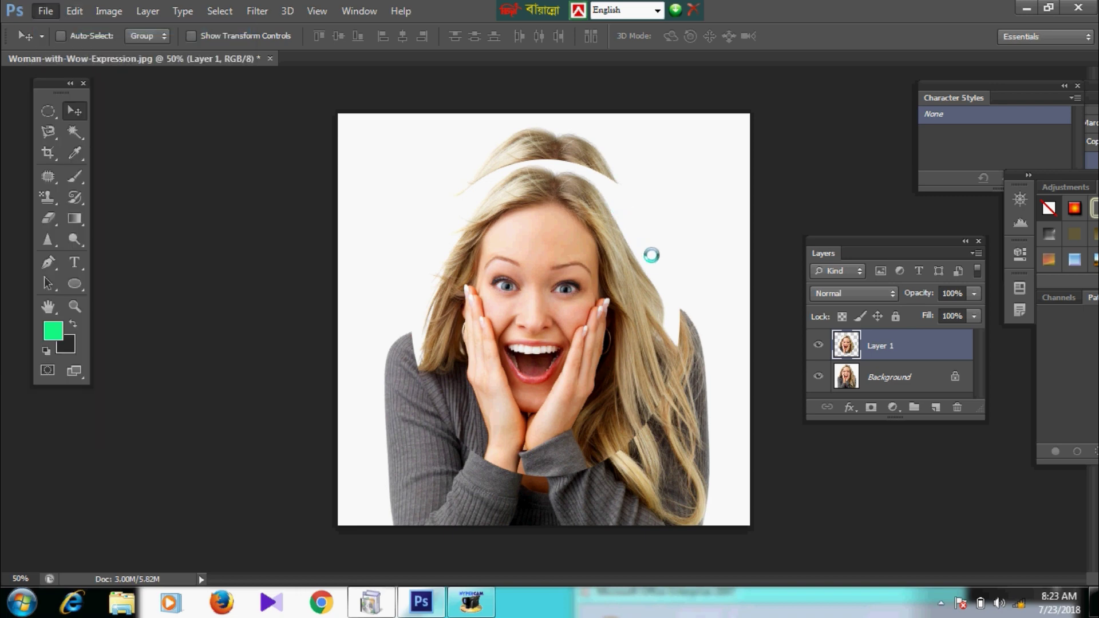
left_click(813, 213)
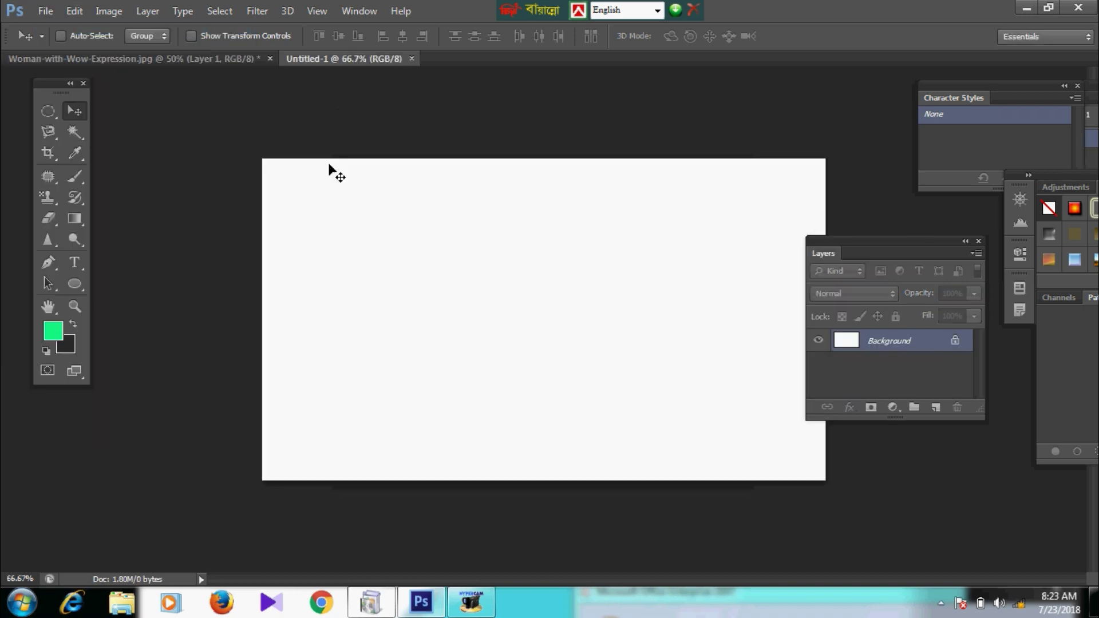
Bring the oval cut-out into Untitled-1, scale it to about 69% and place it left of centre.
left_click(111, 59)
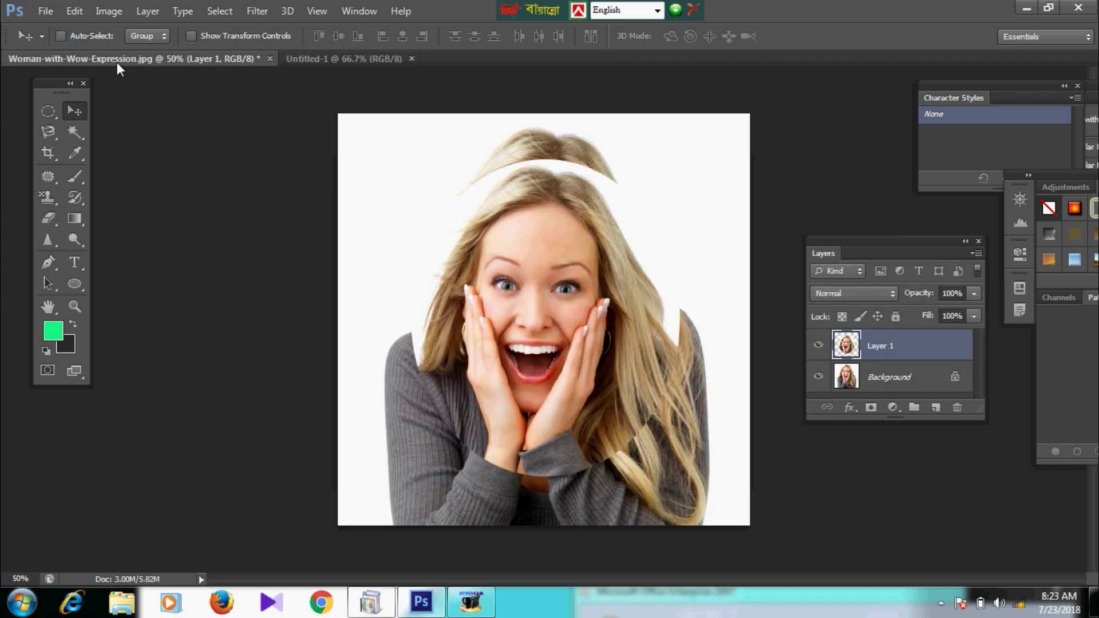
left_click_drag(537, 304, 458, 334)
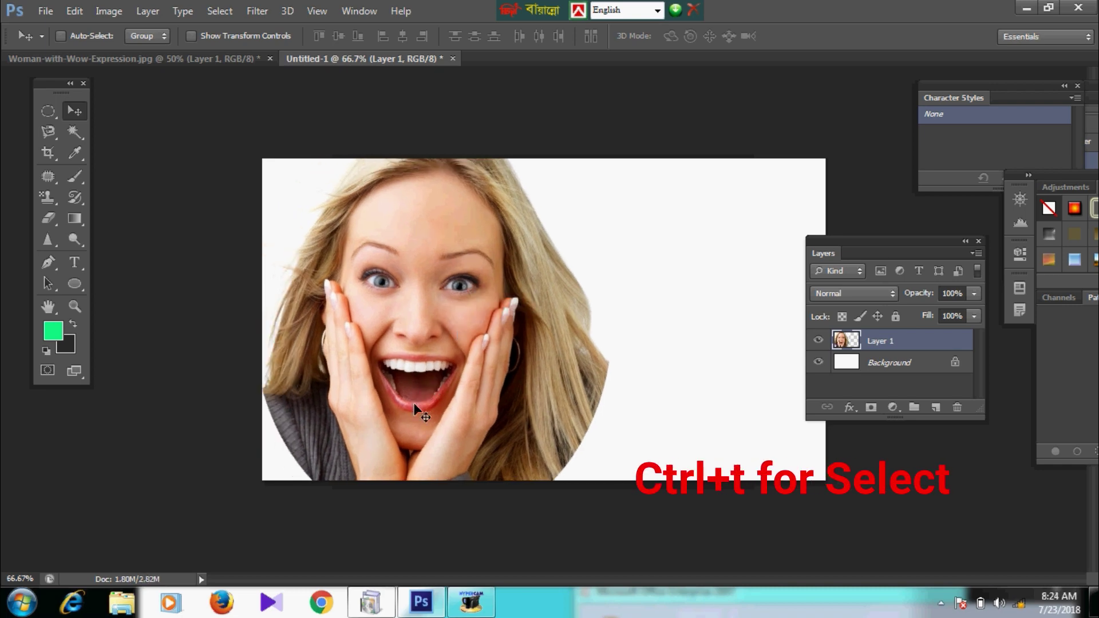
key("ctrl+t")
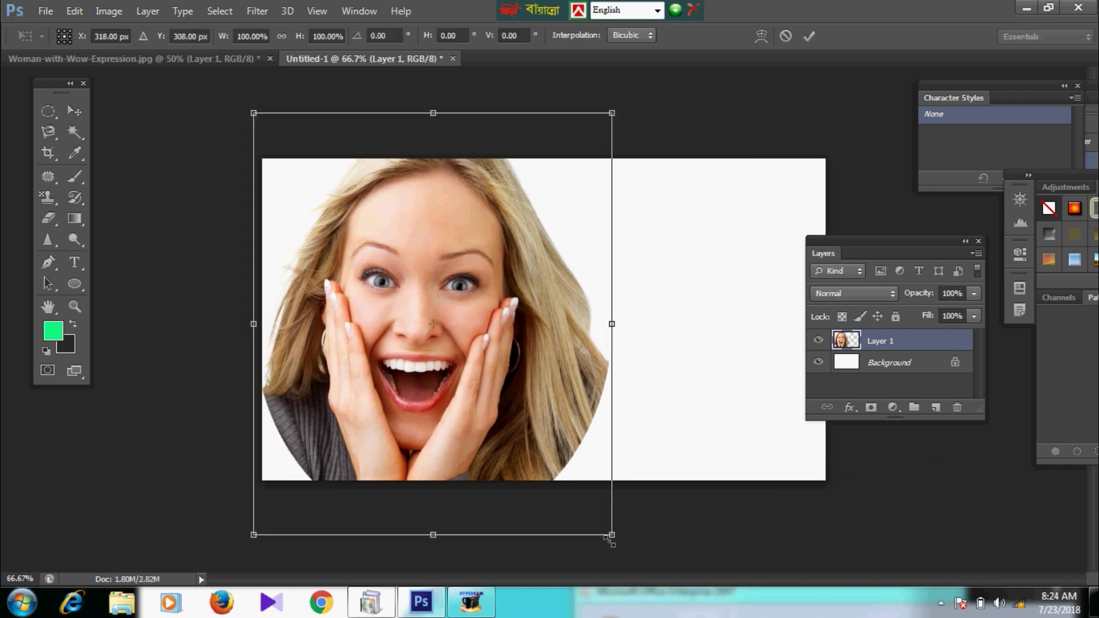
left_click_drag(610, 537, 593, 521)
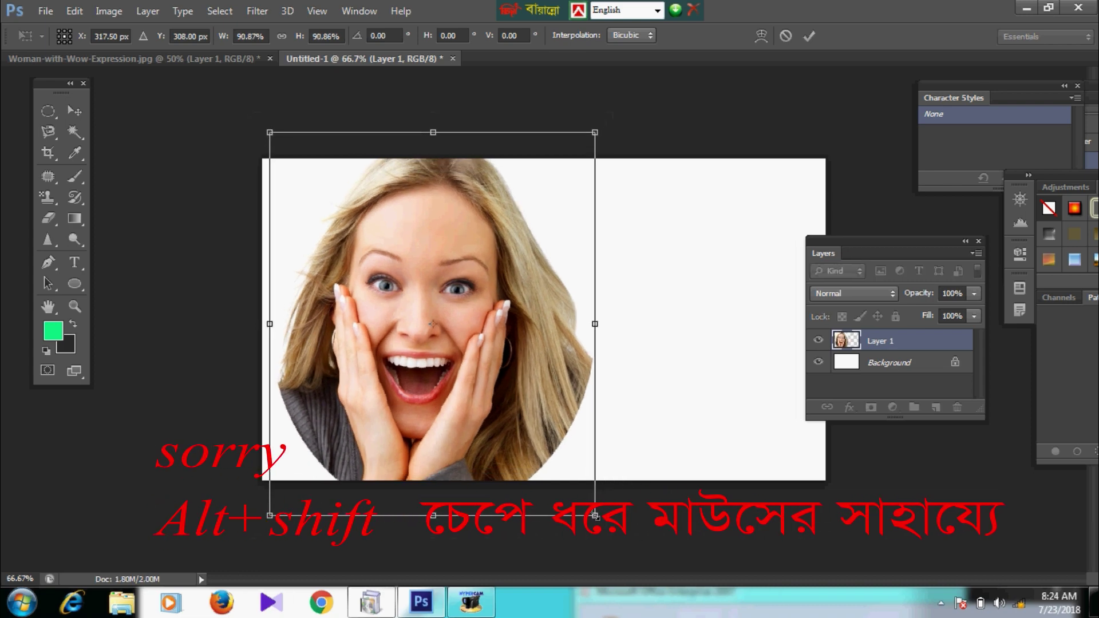
left_click_drag(595, 516, 576, 452)
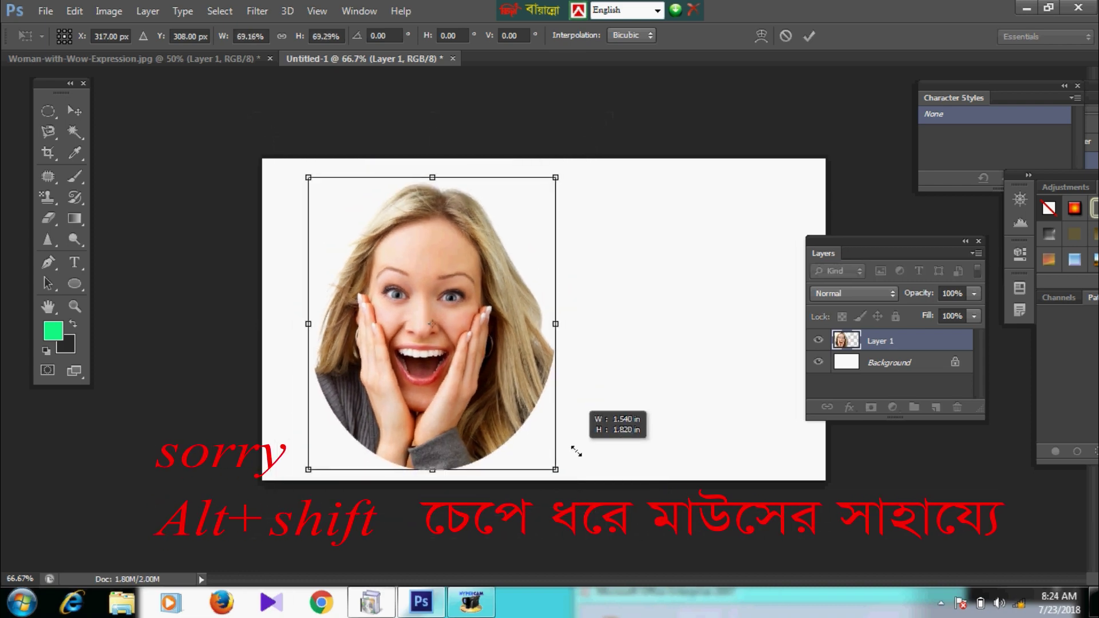
left_click_drag(521, 349, 499, 348)
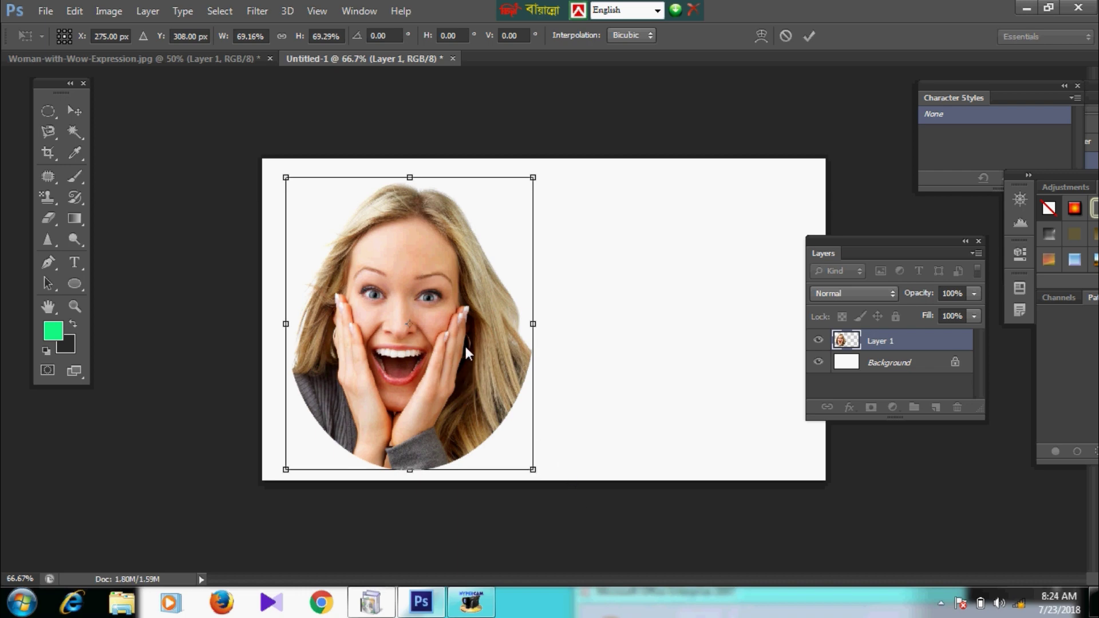
key("alt+space")
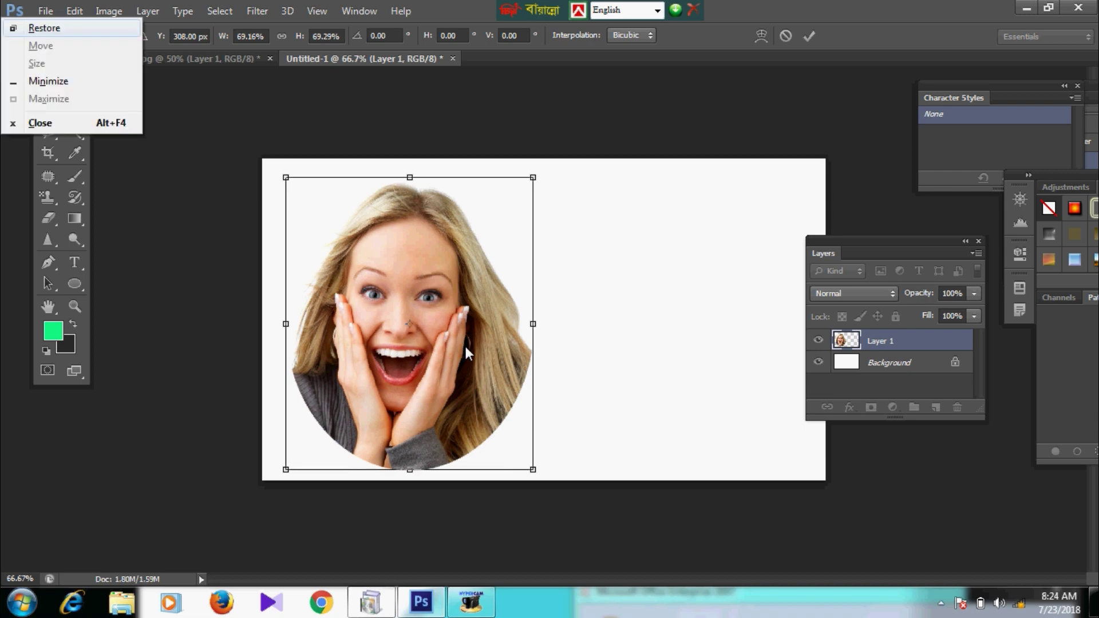
key("Escape")
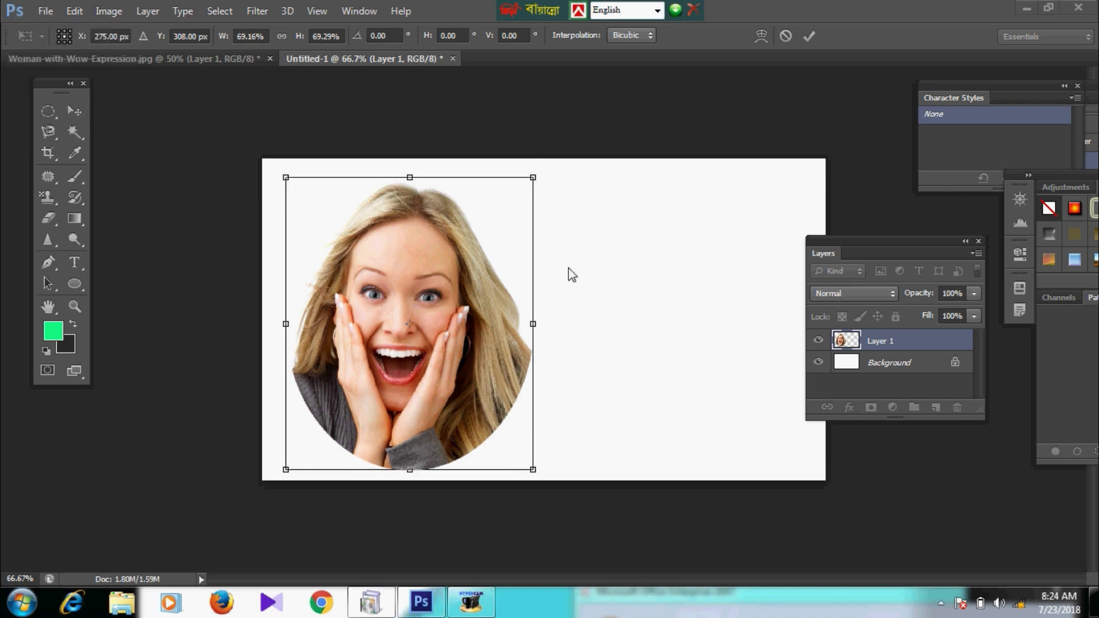
key("Return")
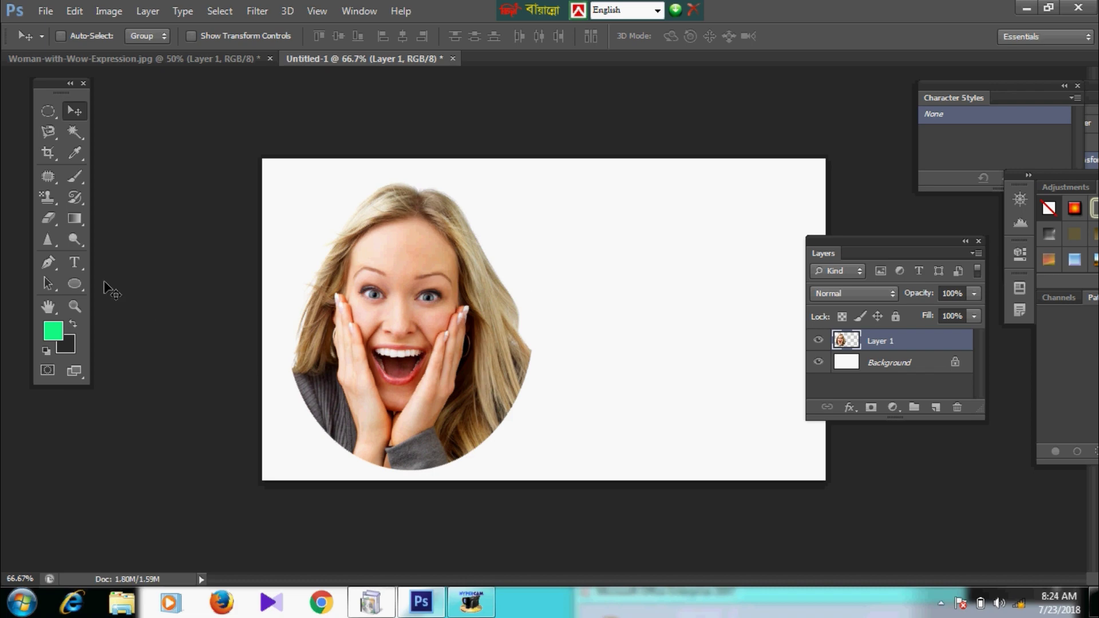
Delete the offset oval copy Layer 1 from the woman photo, confirming the deletion.
left_click(150, 60)
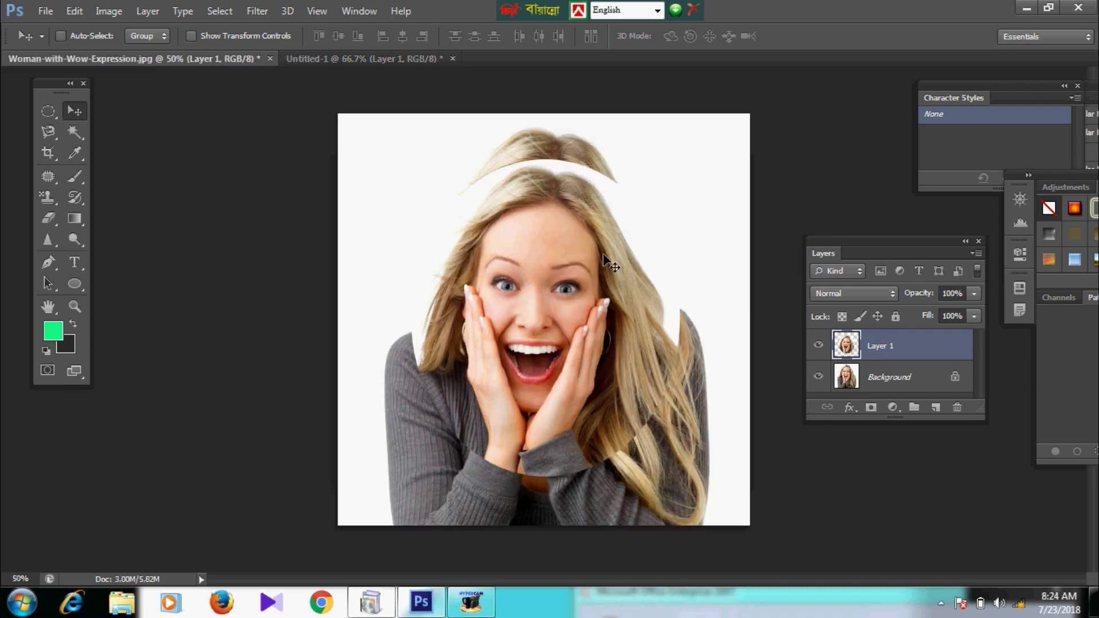
mouse_move(544, 346)
left_mouse_down()
mouse_move(545, 282)
mouse_move(555, 301)
mouse_move(546, 347)
left_mouse_up()
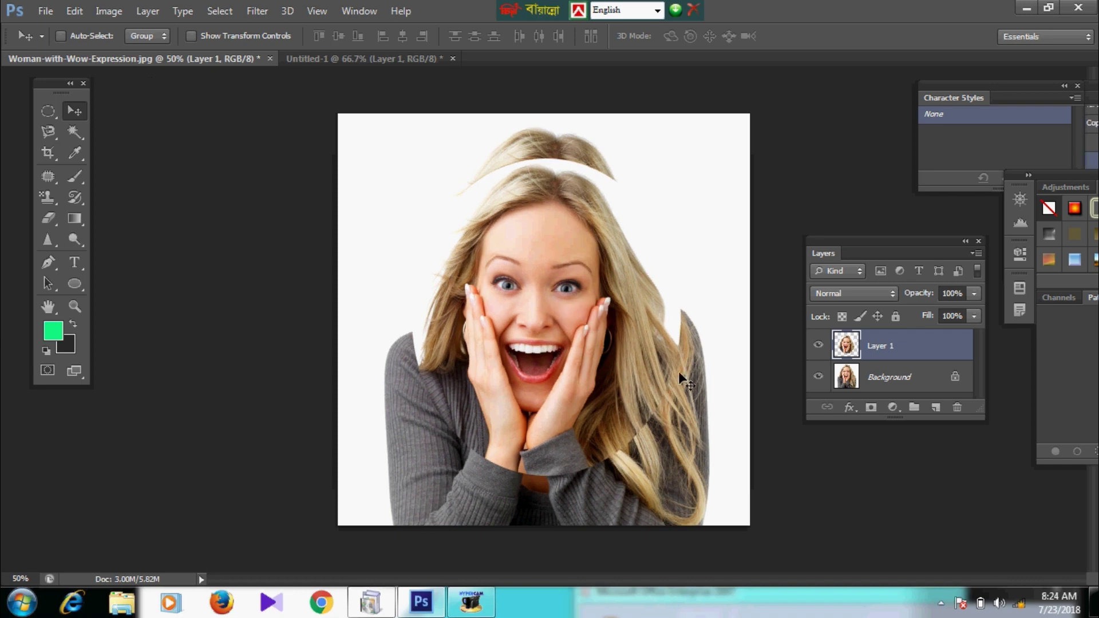
left_click(957, 409)
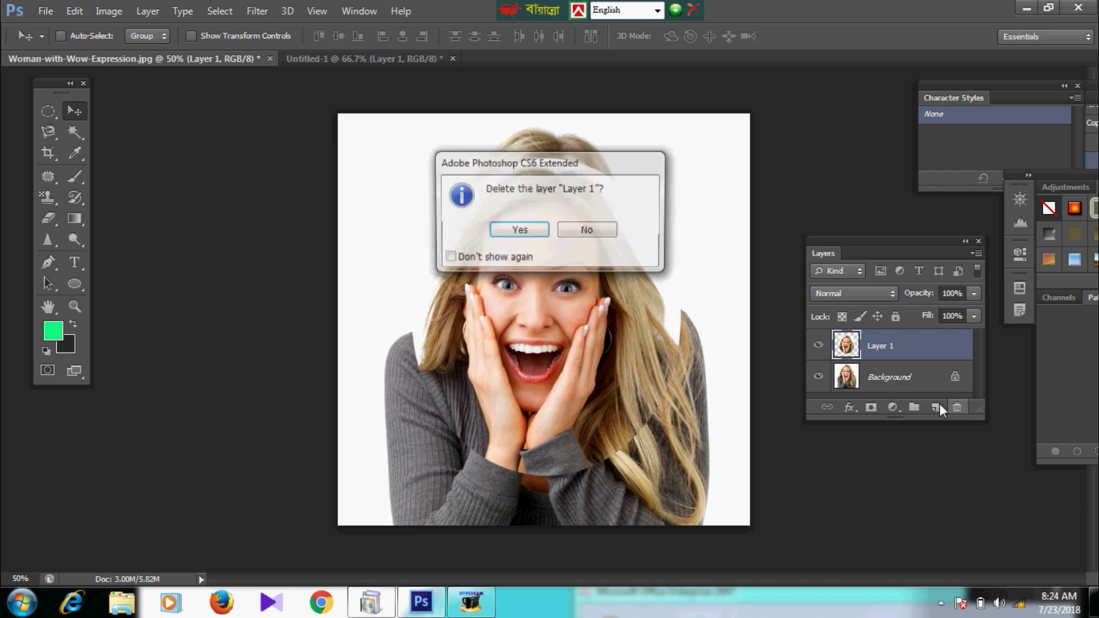
left_click(524, 238)
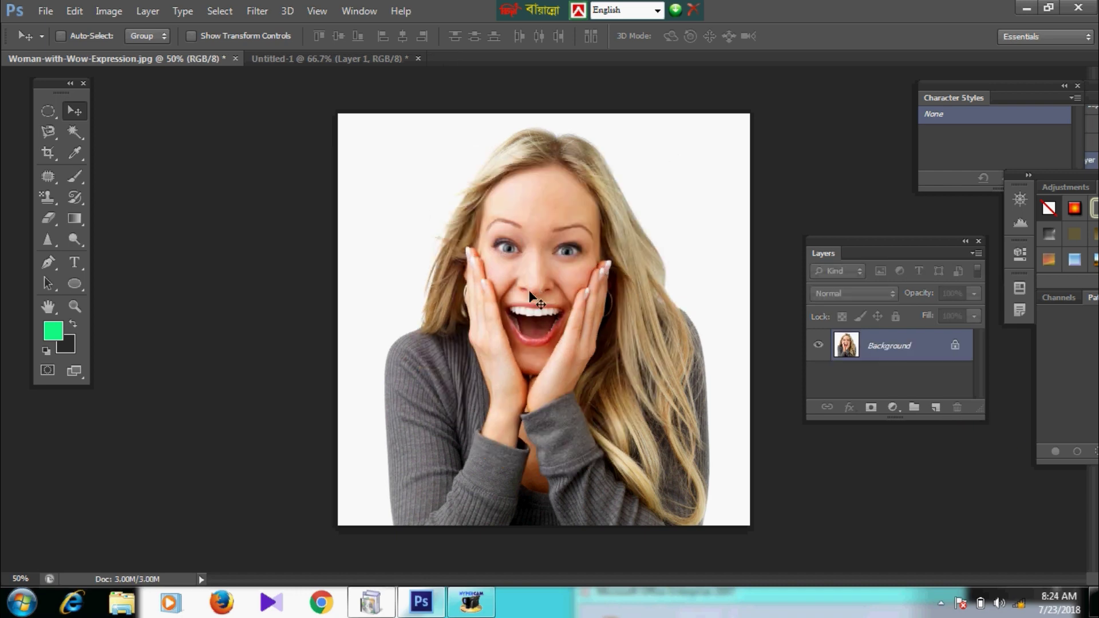
Draw an oval selection around the woman's head and set the feather to 10 px.
left_click(47, 111)
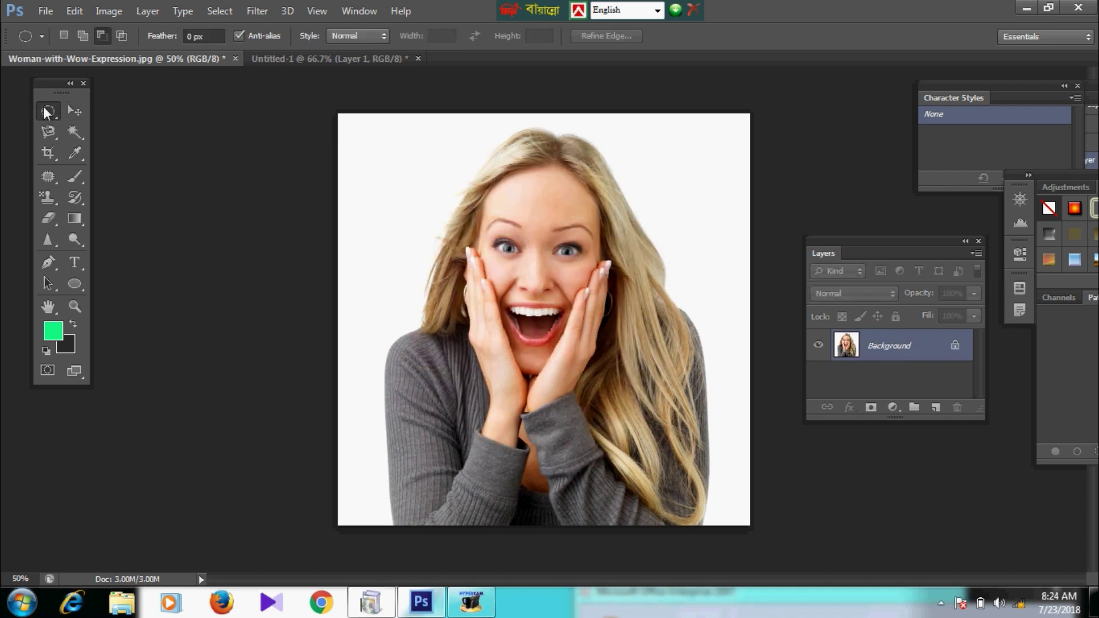
left_click_drag(411, 128, 687, 444)
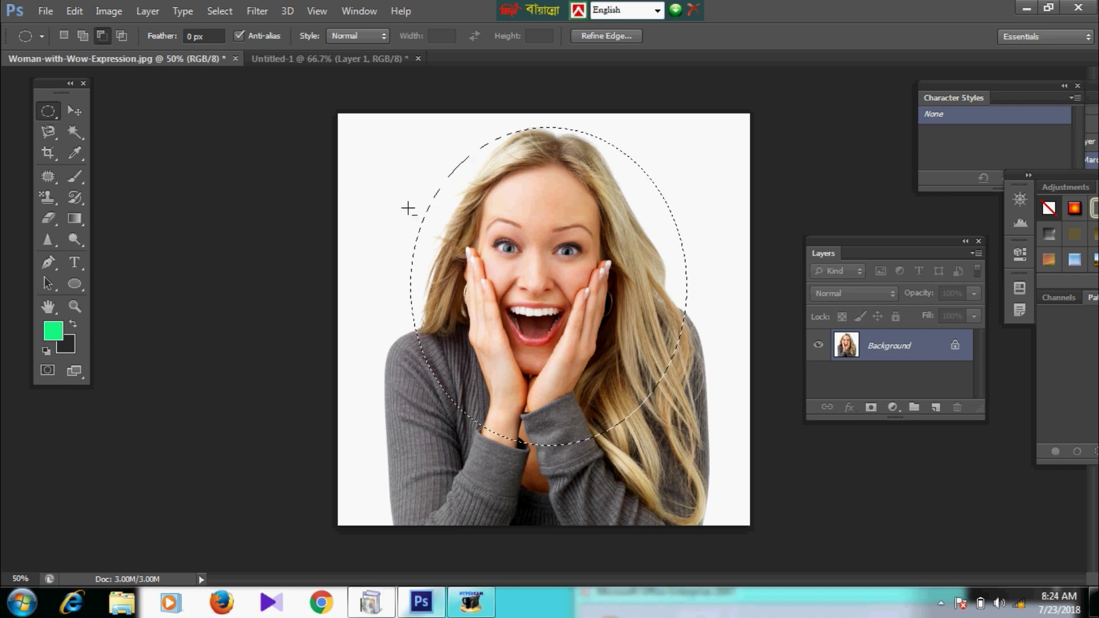
left_click(199, 36)
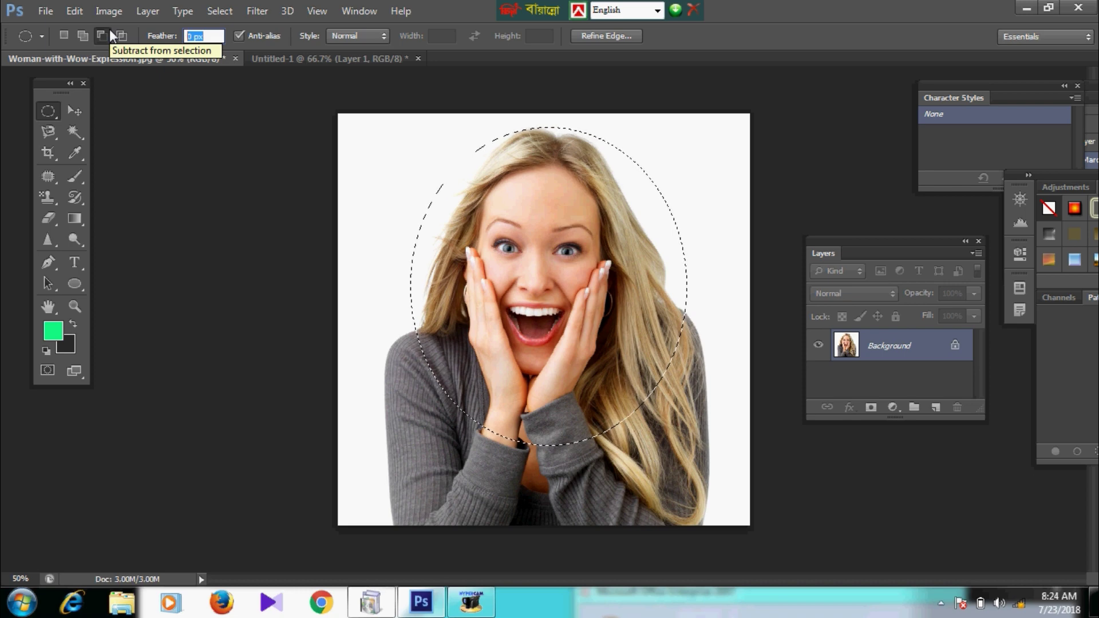
type("10")
key("Return")
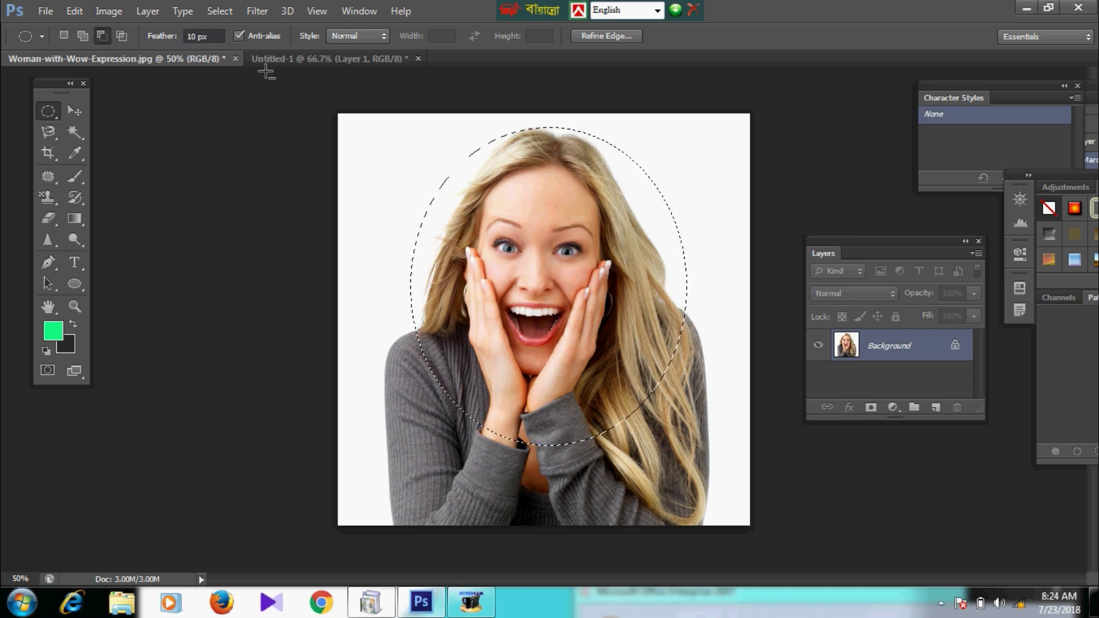
Fill Untitled-1's Background layer with green, then return to the woman photo.
left_click(301, 60)
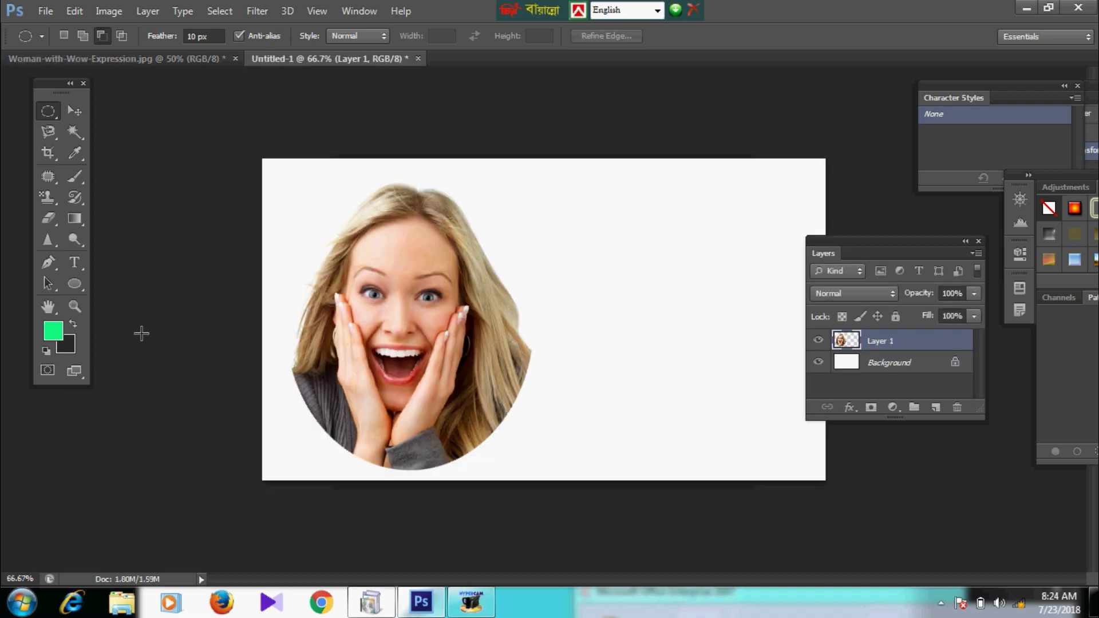
left_click(893, 365)
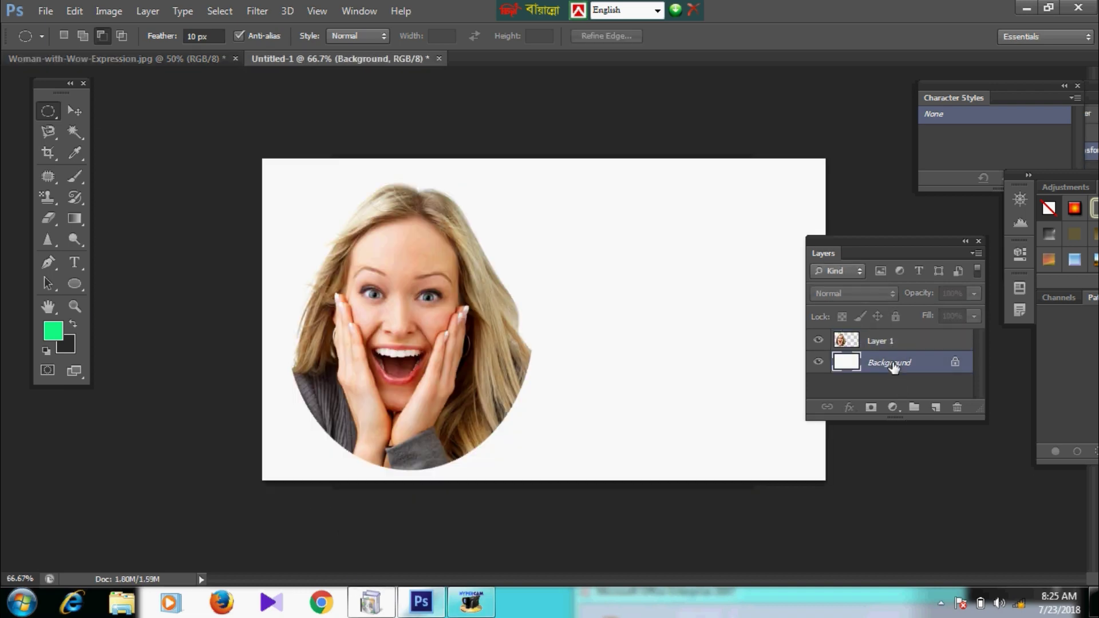
key("ctrl+BackSpace")
key("alt+BackSpace")
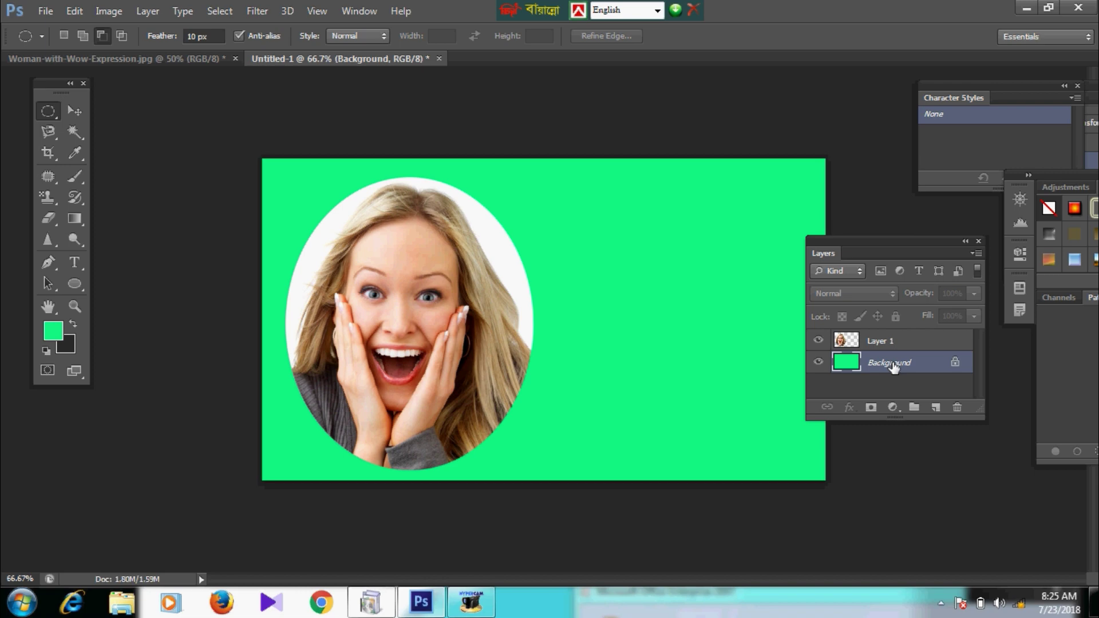
left_click(86, 59)
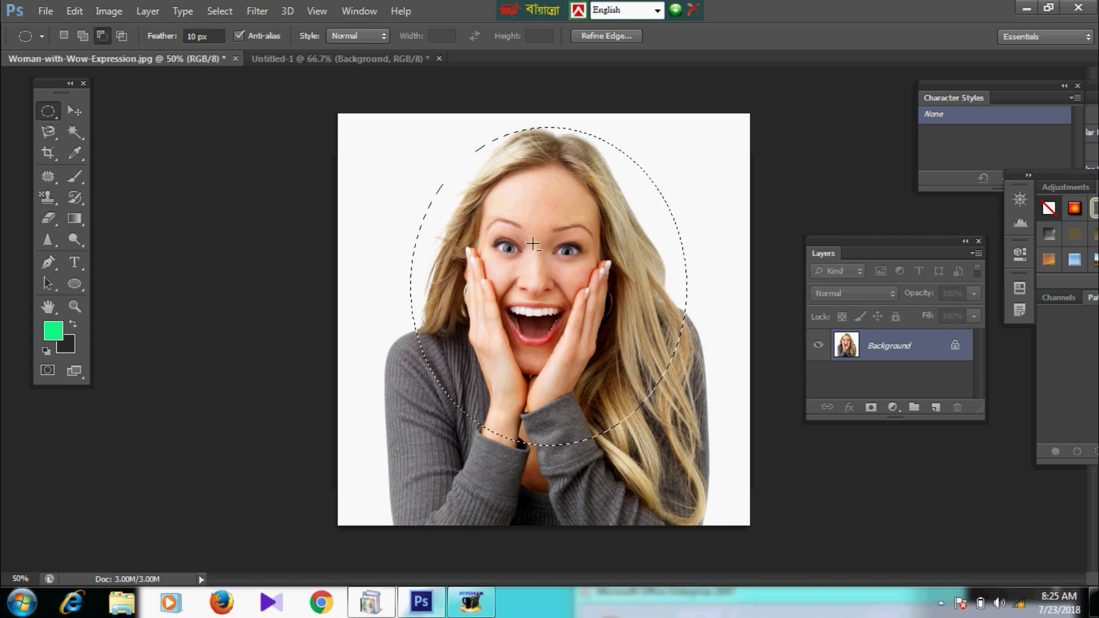
Clear the selection, draw a new feathered oval around the head, and copy it to a new layer.
right_click(527, 216)
left_click(550, 245)
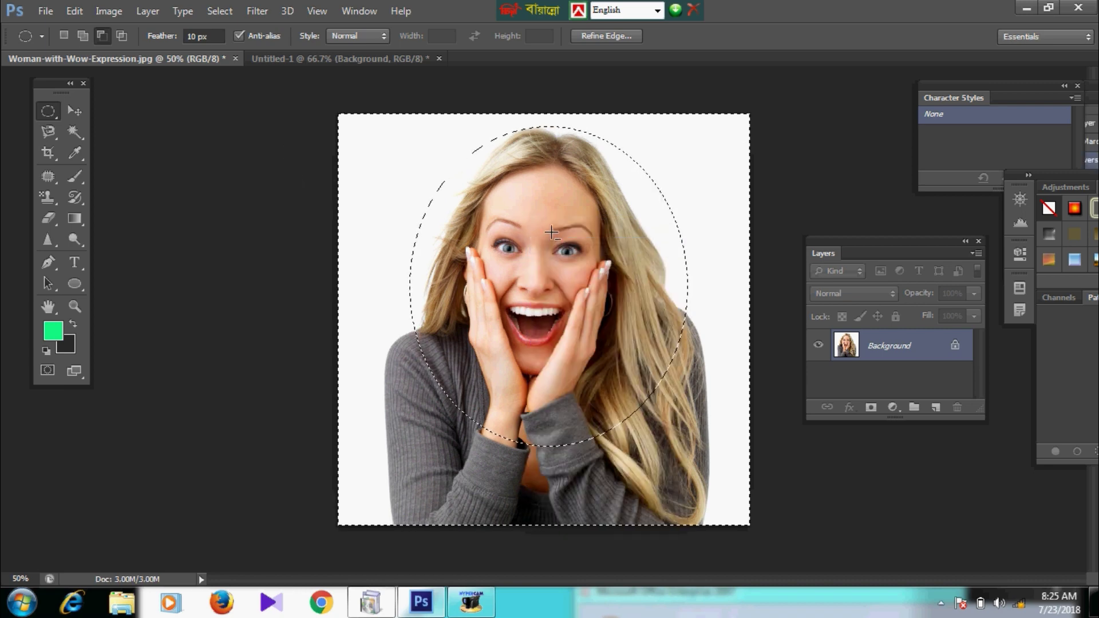
right_click(538, 228)
left_click(590, 239)
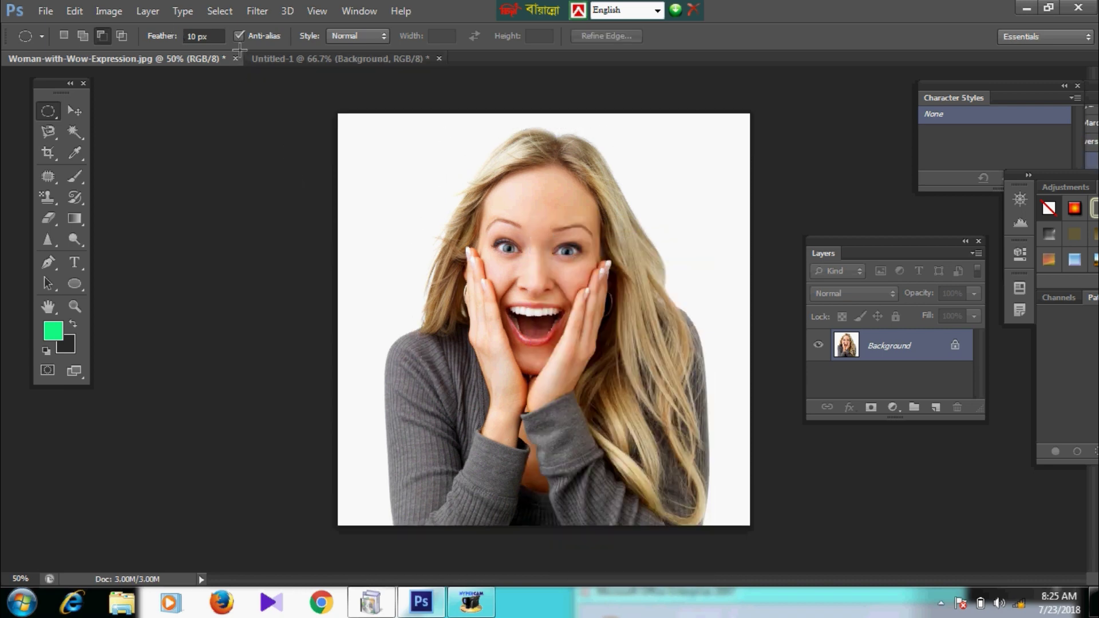
left_click_drag(421, 123, 672, 442)
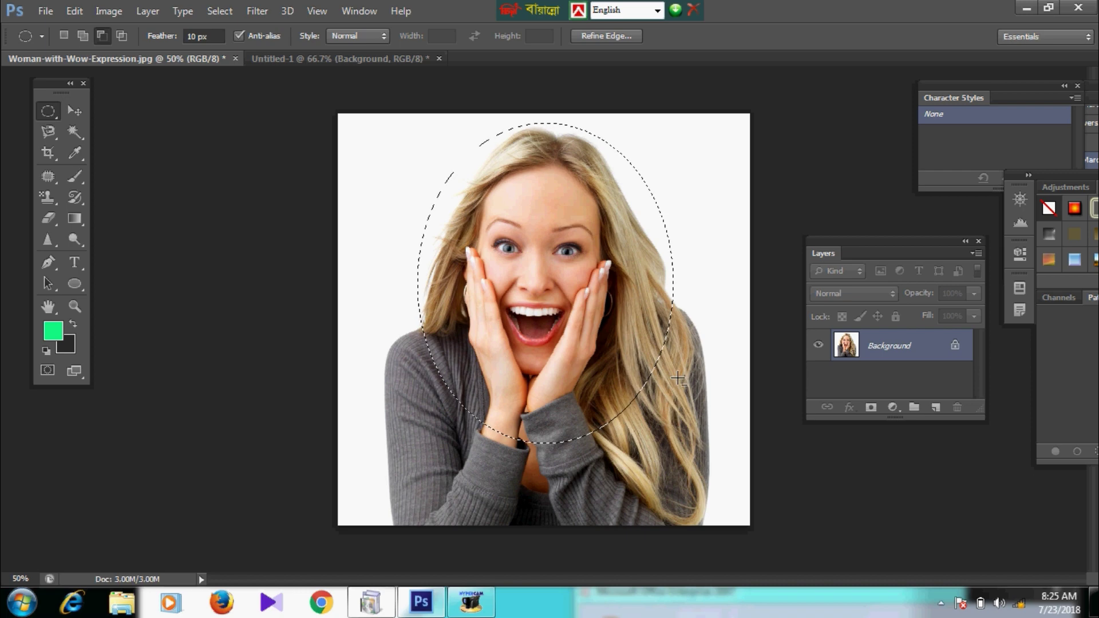
key("ctrl+j")
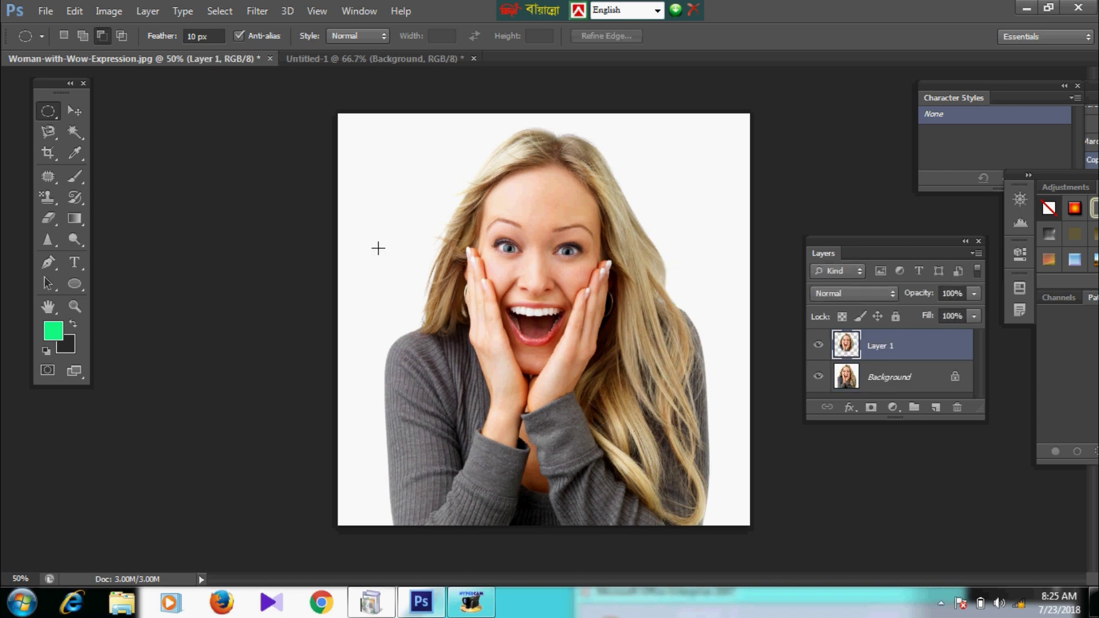
Drag the feathered oval copy into Untitled-1 and start free-transforming it.
left_click(80, 112)
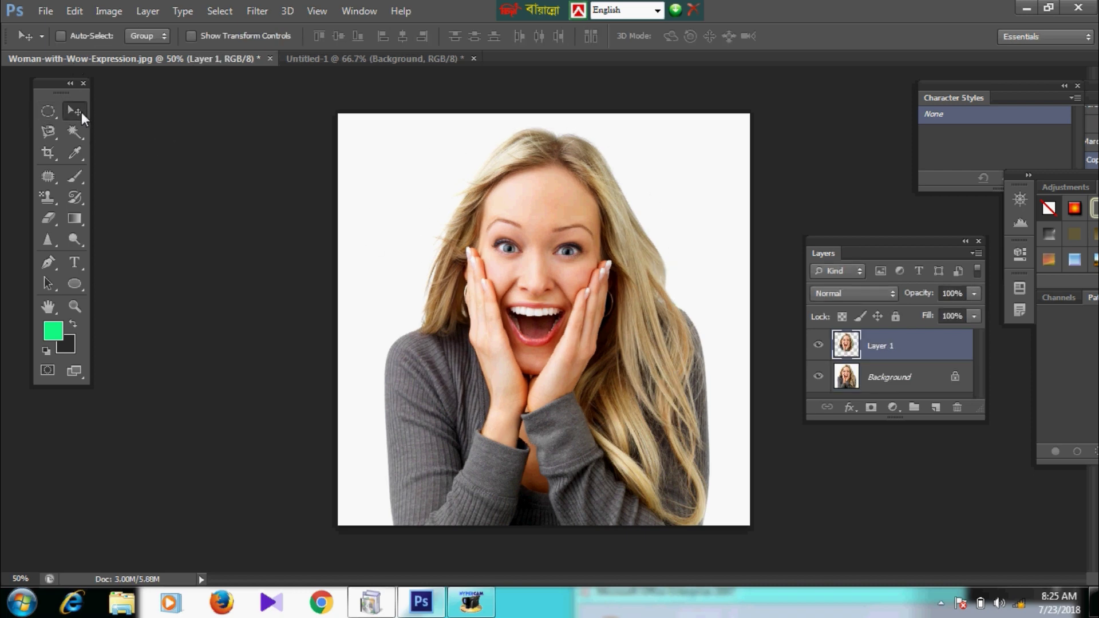
left_click_drag(549, 309, 640, 339)
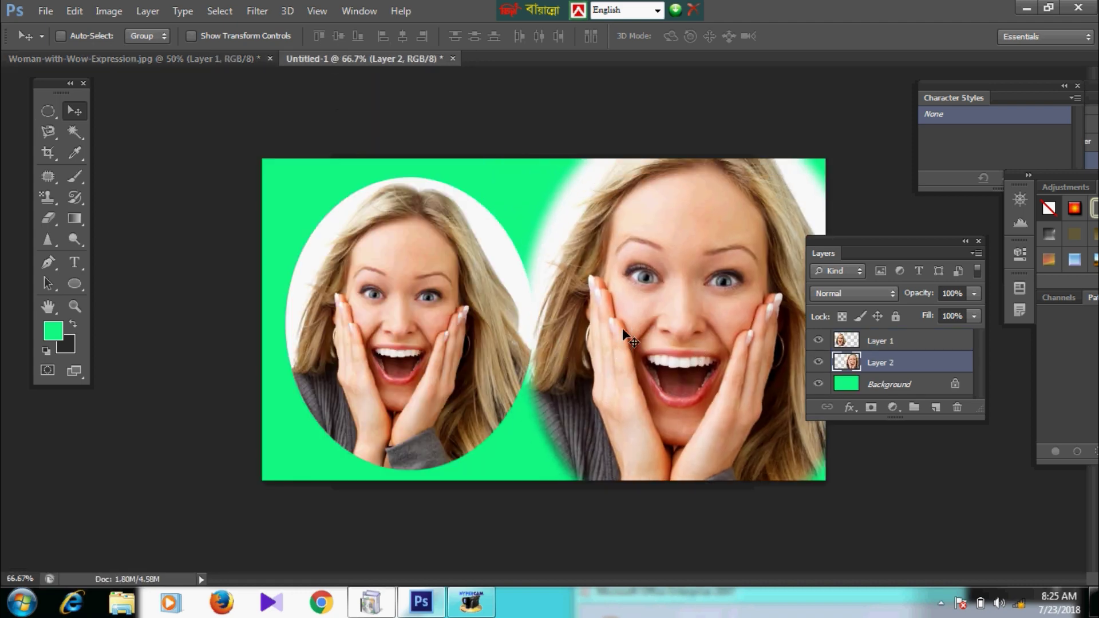
key("Tab")
key("ctrl+t")
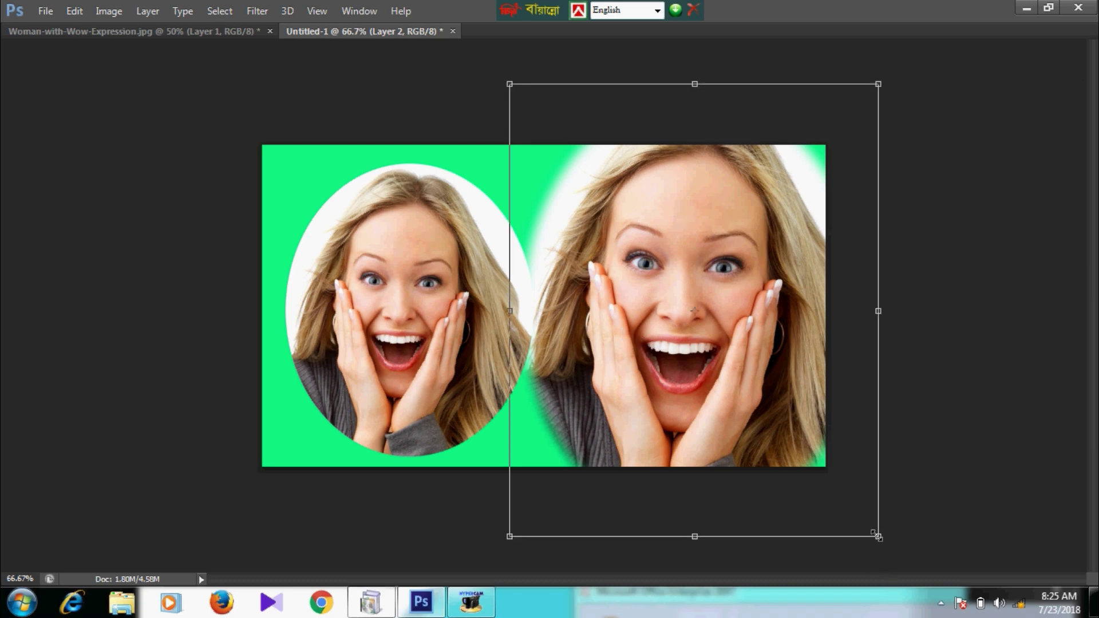
Shrink the feathered oval to match the sharp oval and place it in the right half.
left_click_drag(879, 537, 824, 450)
left_click_drag(733, 370, 728, 363)
key("shift+Left")
key("shift+Left")
key("shift+Left")
key("shift+Left")
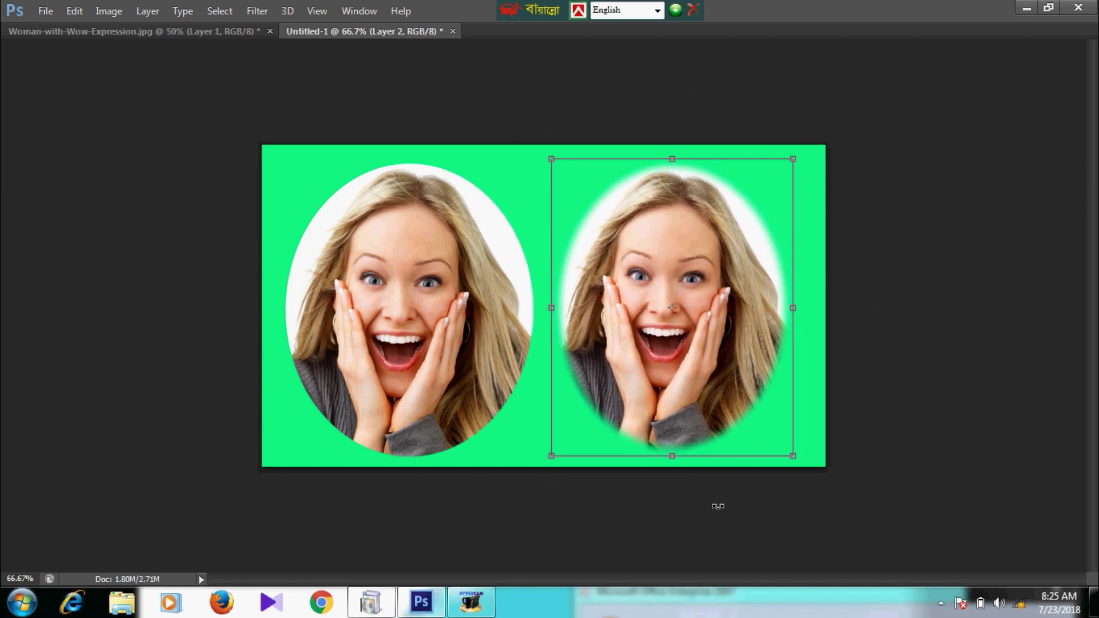
double_click(620, 327)
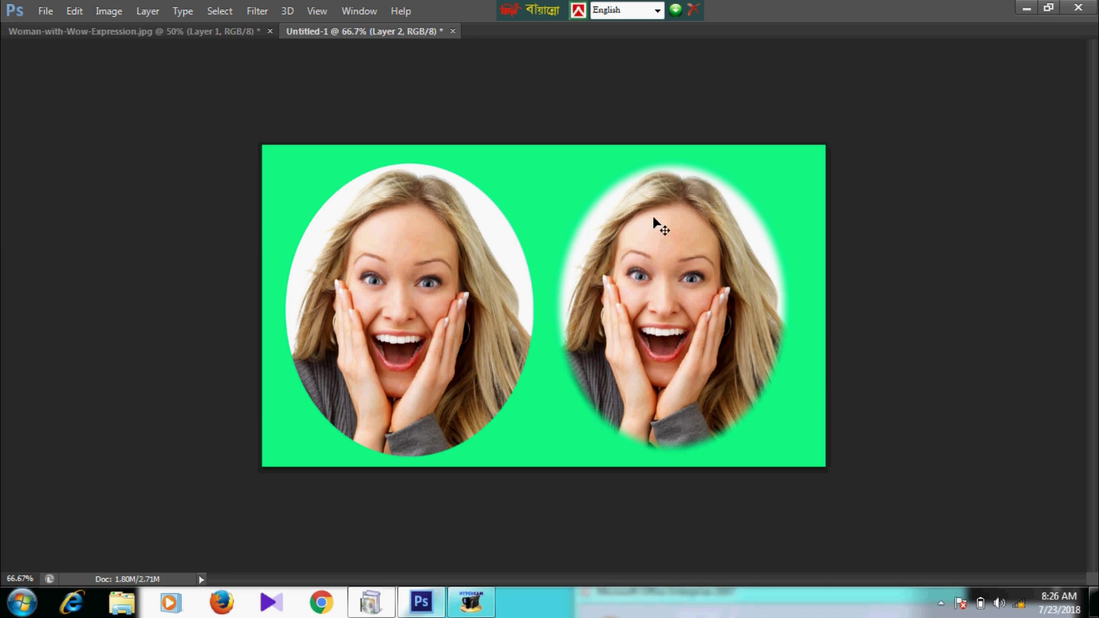
key("Tab")
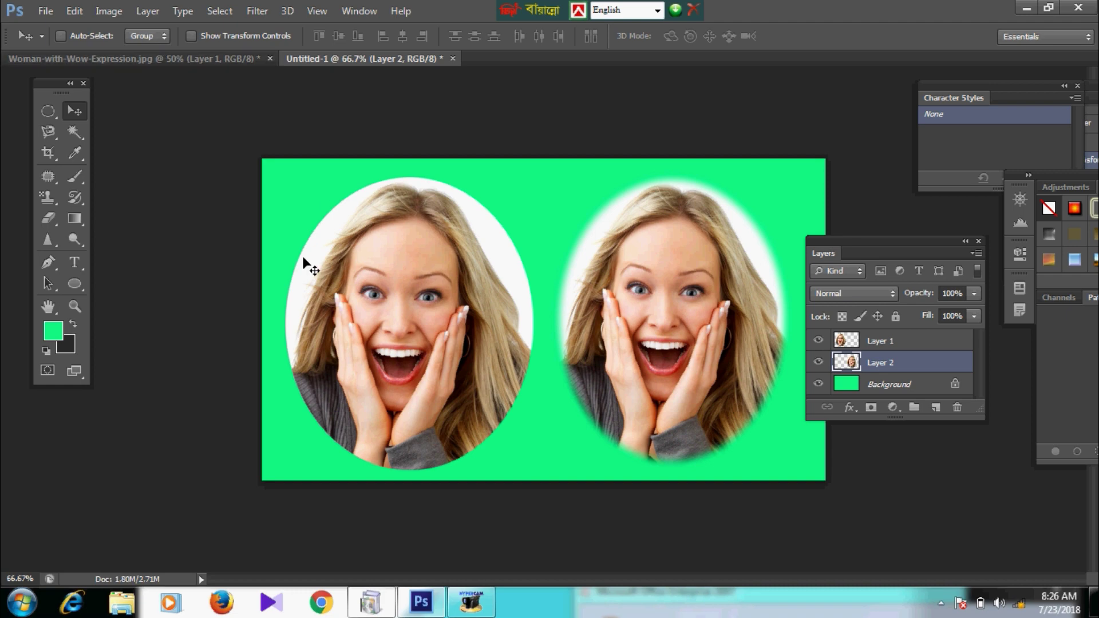
Undo the stray copied layer in the woman photo and clear the selection.
left_click(50, 113)
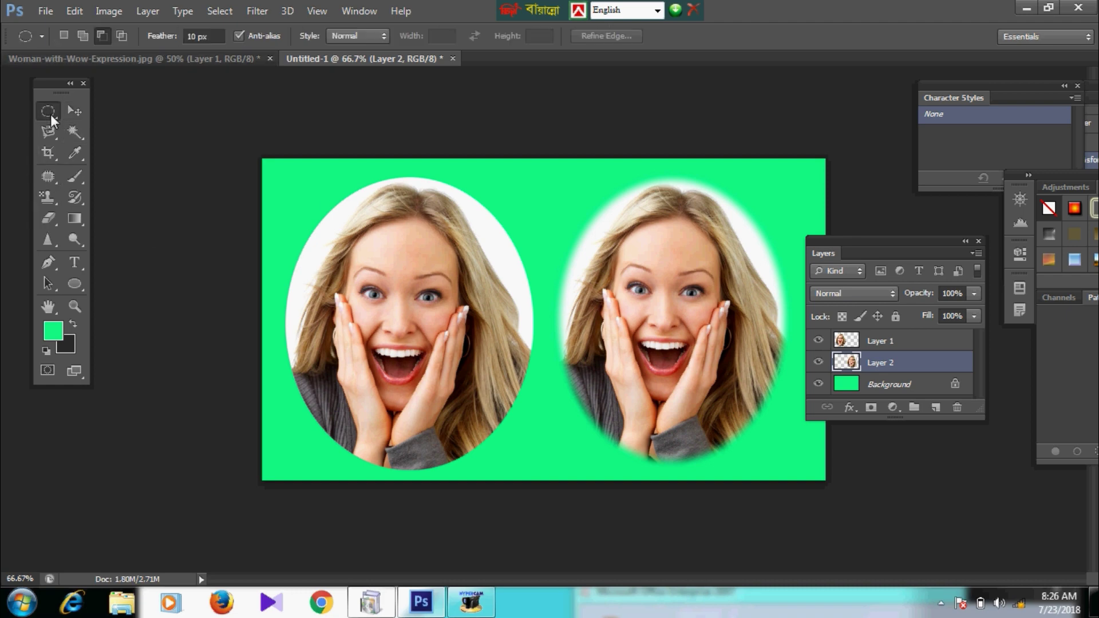
left_click(105, 61)
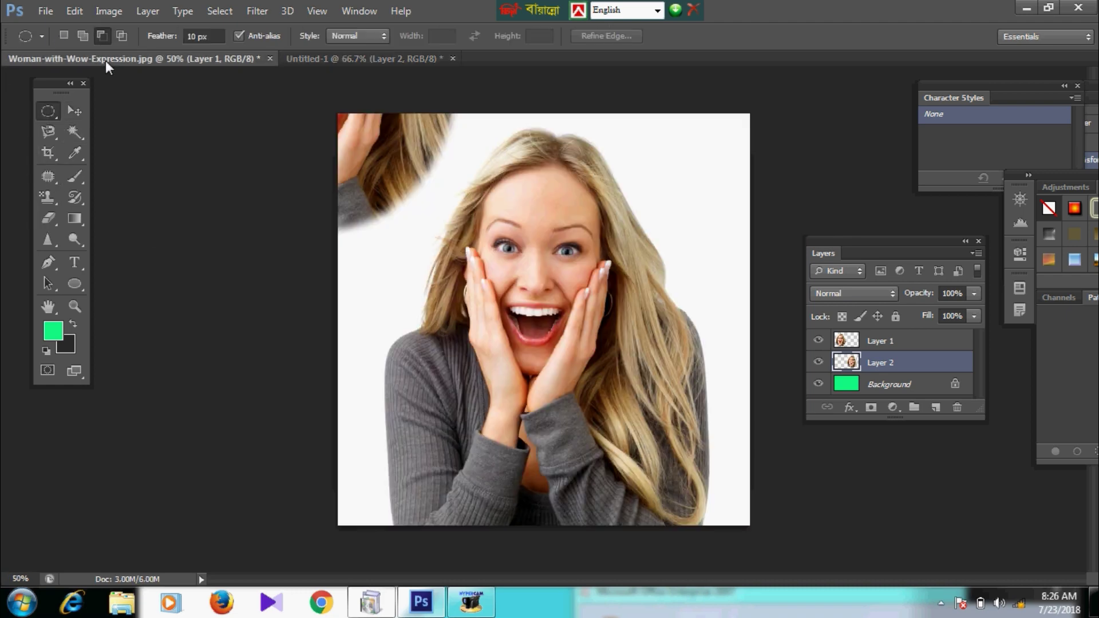
key("ctrl+z")
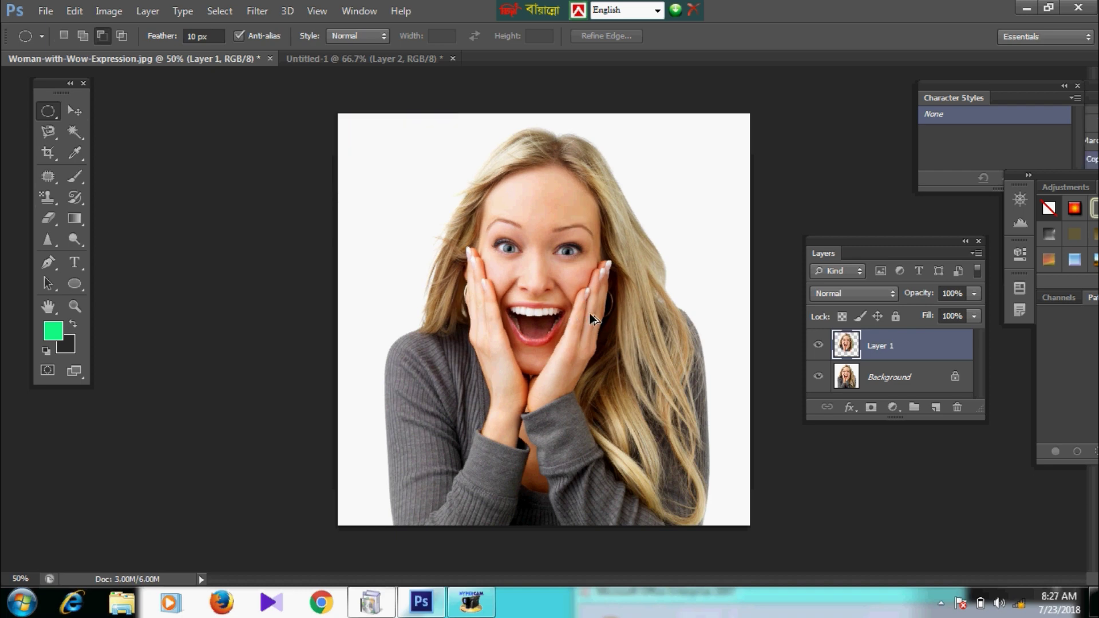
key("ctrl+alt+z")
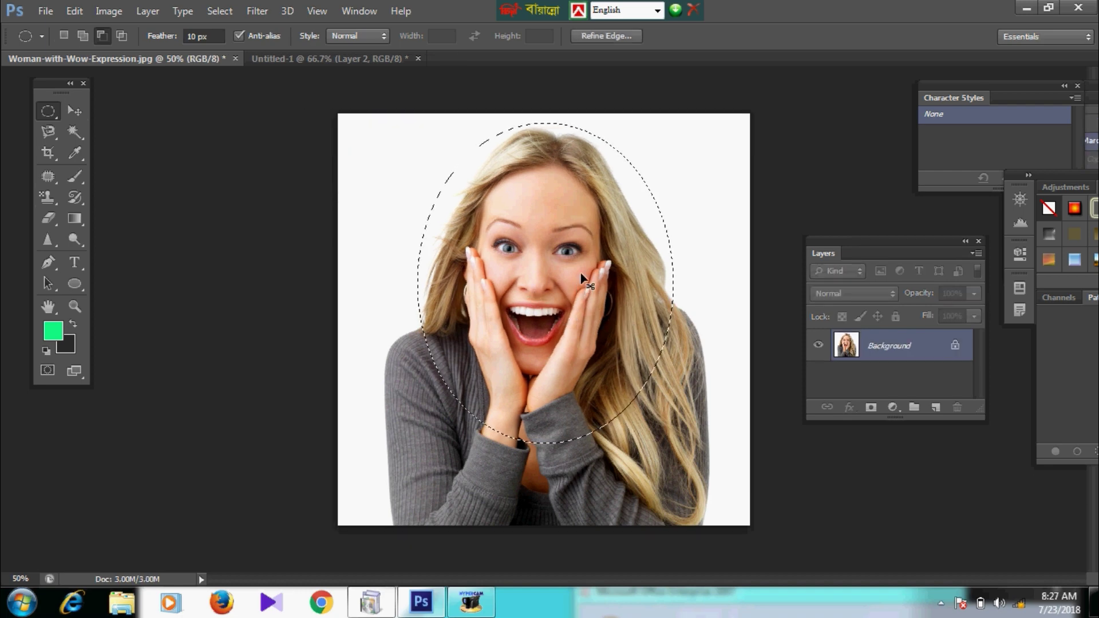
key("ctrl+d")
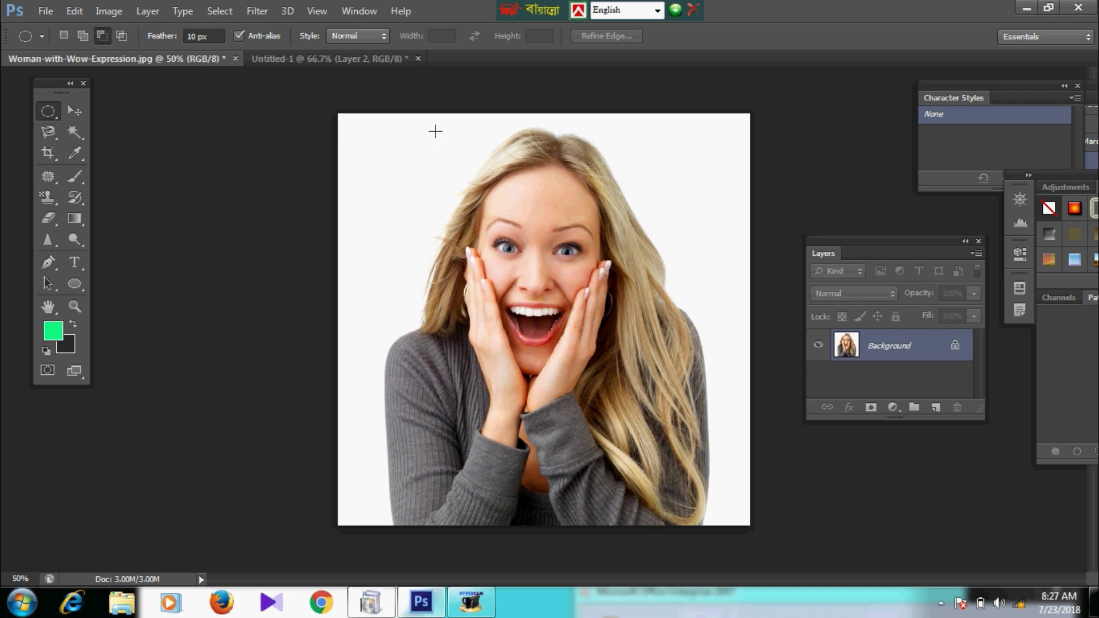
Draw an oval around the woman's head and shoulders, then invert the selection.
left_click_drag(439, 133, 669, 432)
left_click(449, 167)
left_click_drag(400, 125, 679, 444)
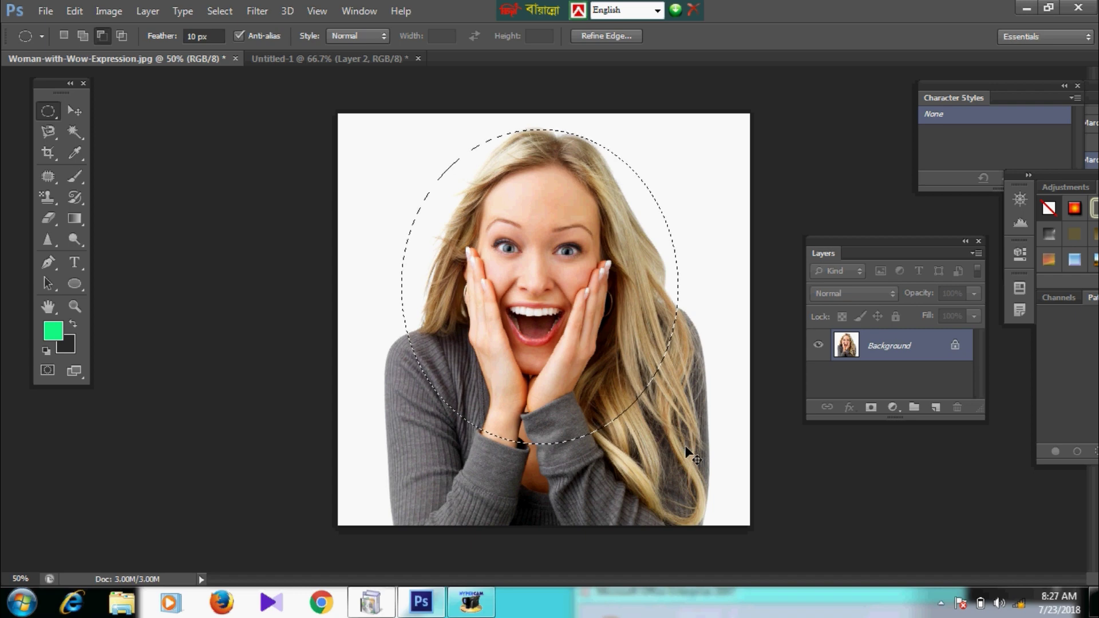
right_click(600, 279)
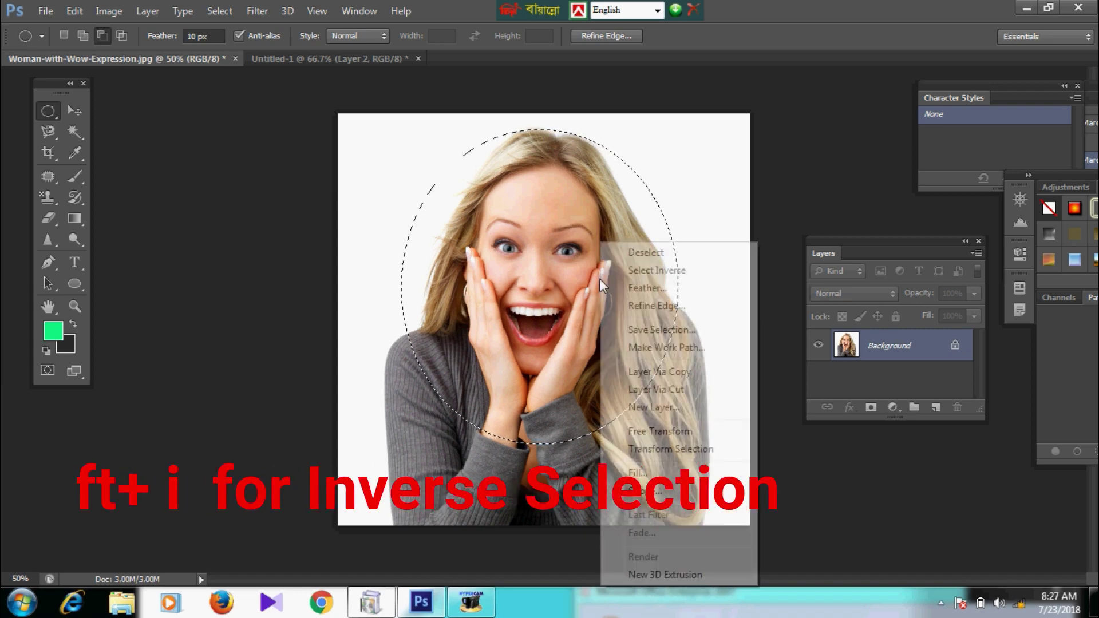
left_click(745, 2)
key("ctrl+shift+i")
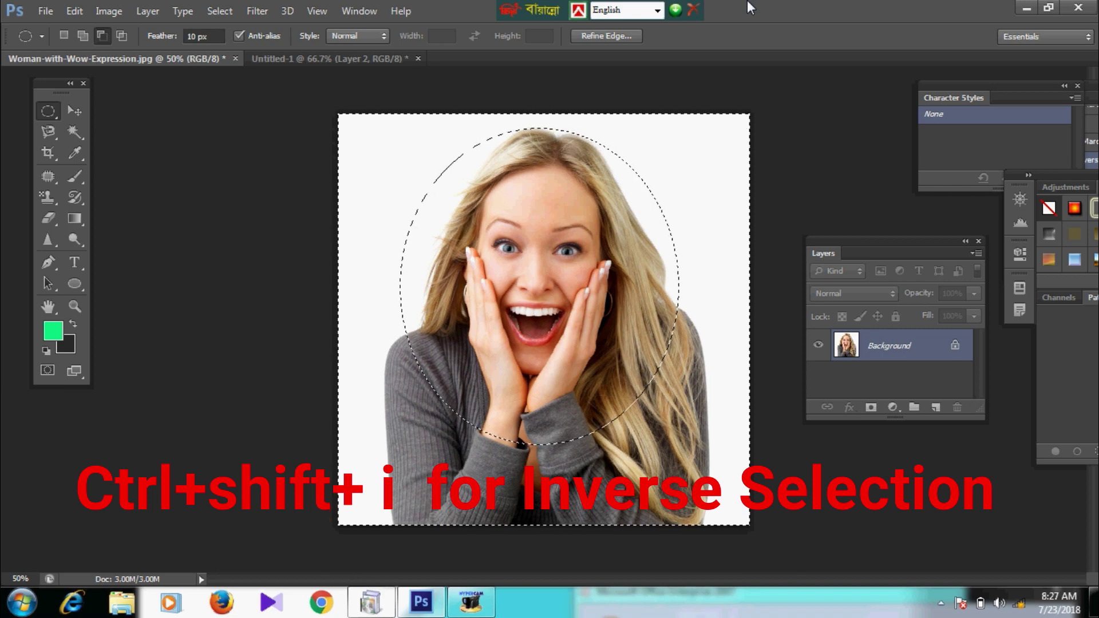
Set the background colour to bright magenta (ff08ce).
left_click(65, 346)
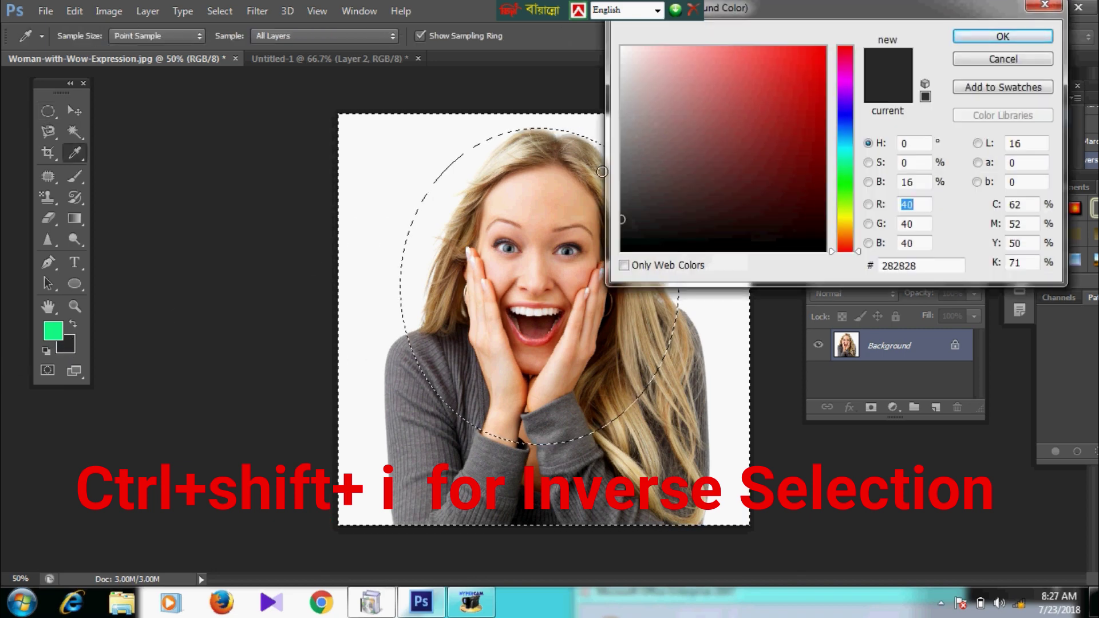
left_click(845, 80)
left_click(818, 49)
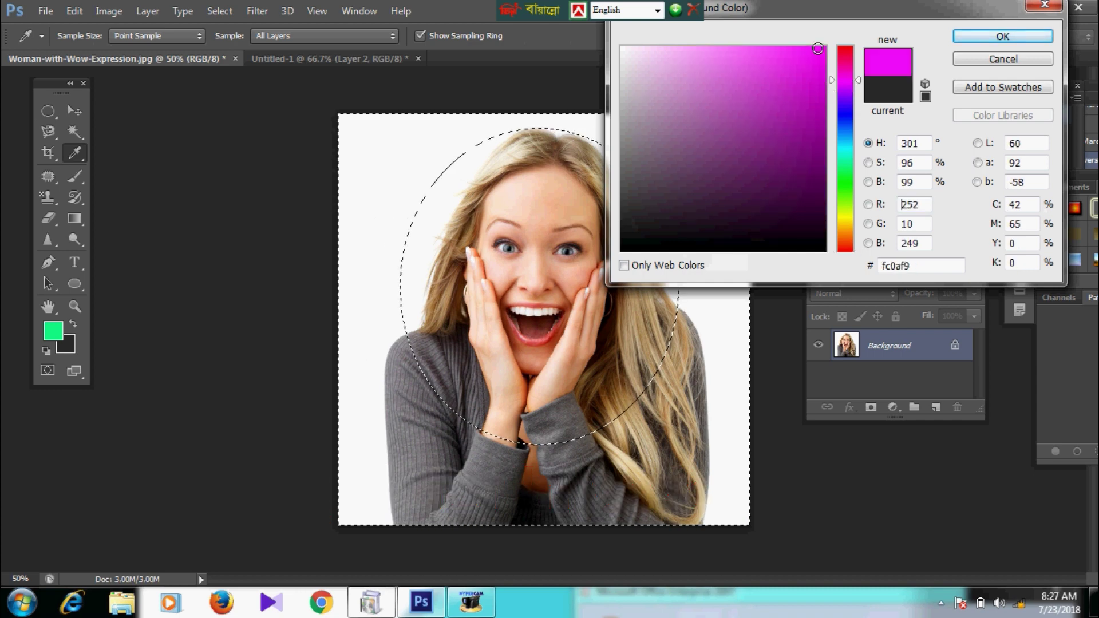
left_click(847, 73)
left_click_drag(821, 47, 820, 33)
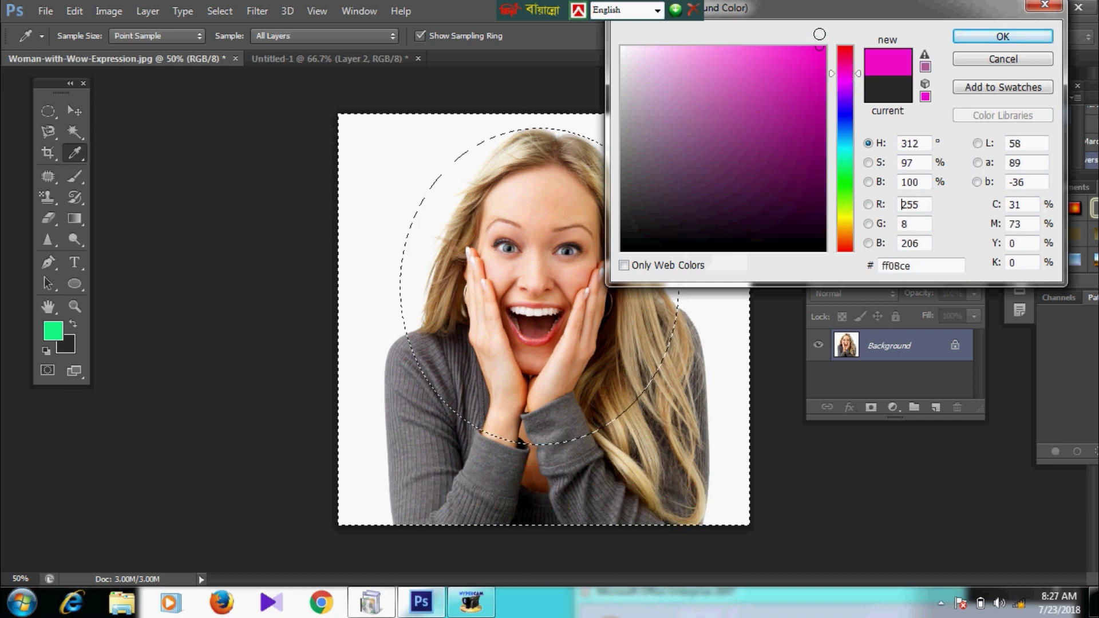
left_click(996, 38)
Fill the area outside the oval with green, deselect, then restore the selection.
key("ctrl+BackSpace")
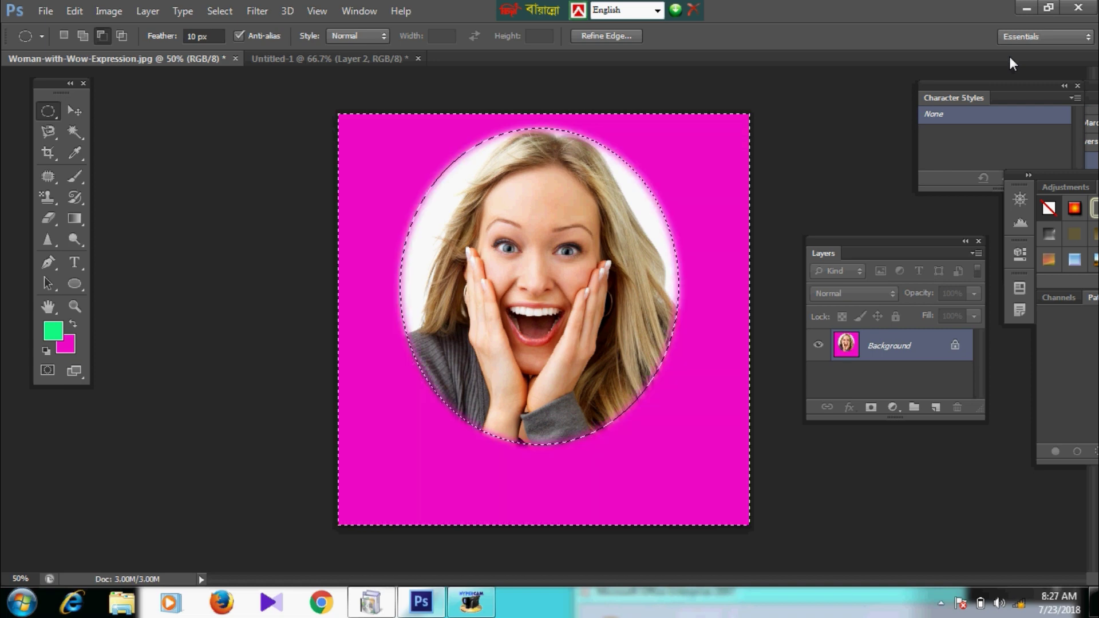
key("alt+BackSpace")
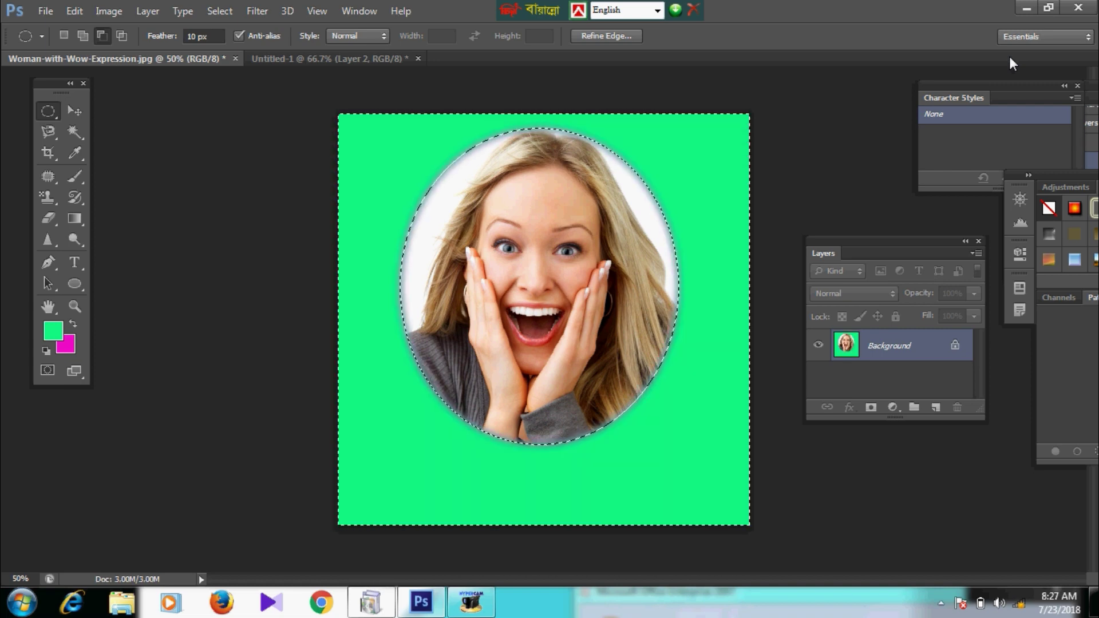
key("ctrl+d")
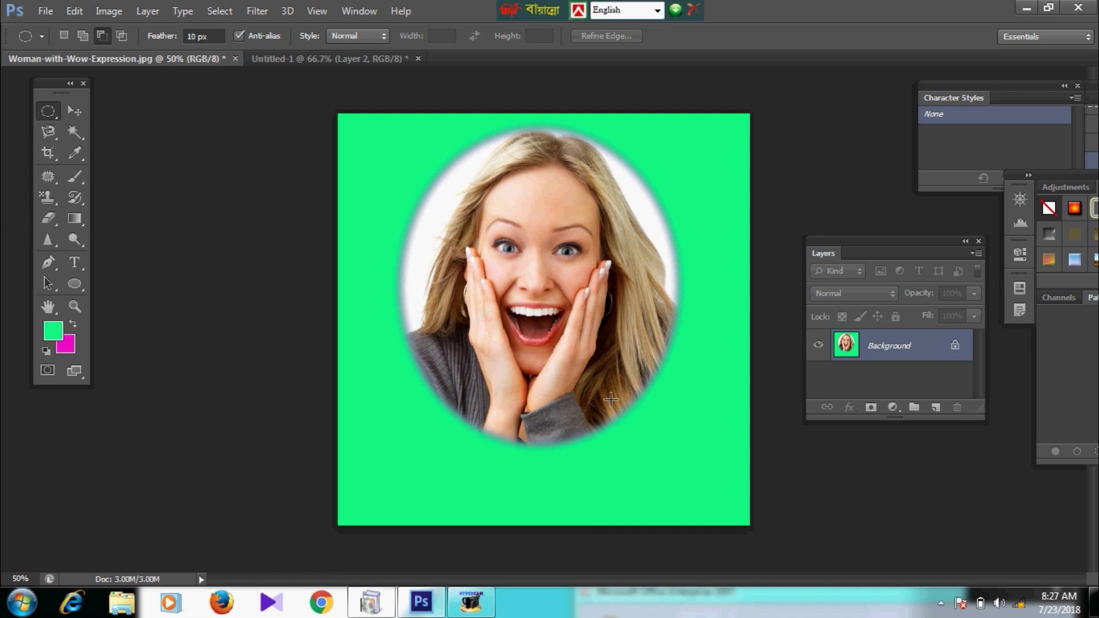
key("ctrl+shift+d")
Revert the woman photo to its original state, then close it and Untitled-1 without saving.
key("ctrl+alt+z")
key("ctrl+alt+z")
key("ctrl+alt+z")
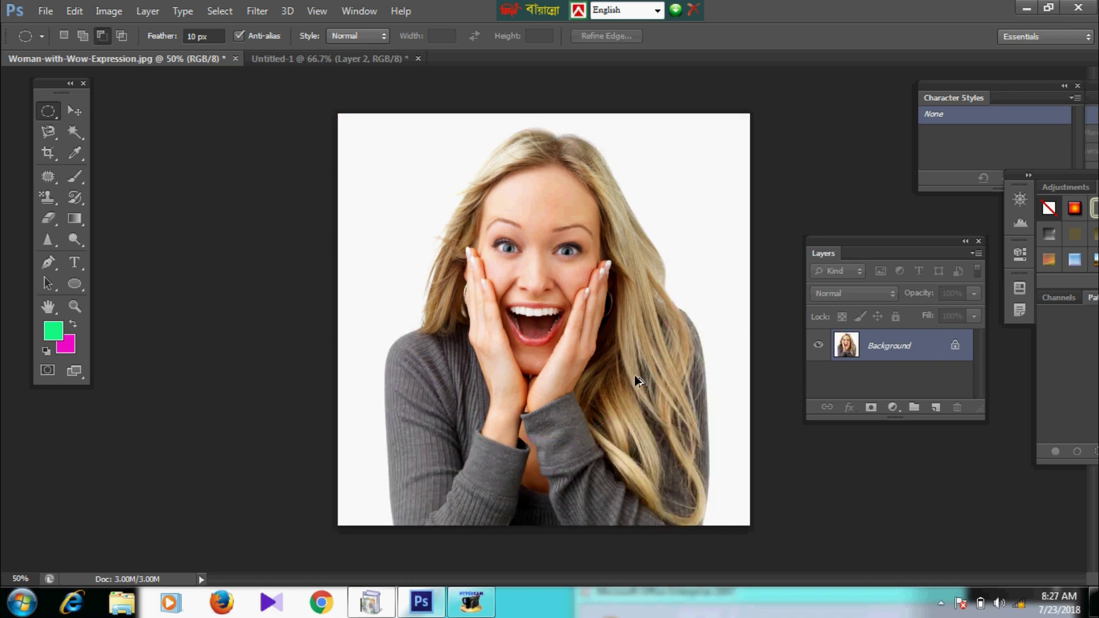
left_click(234, 58)
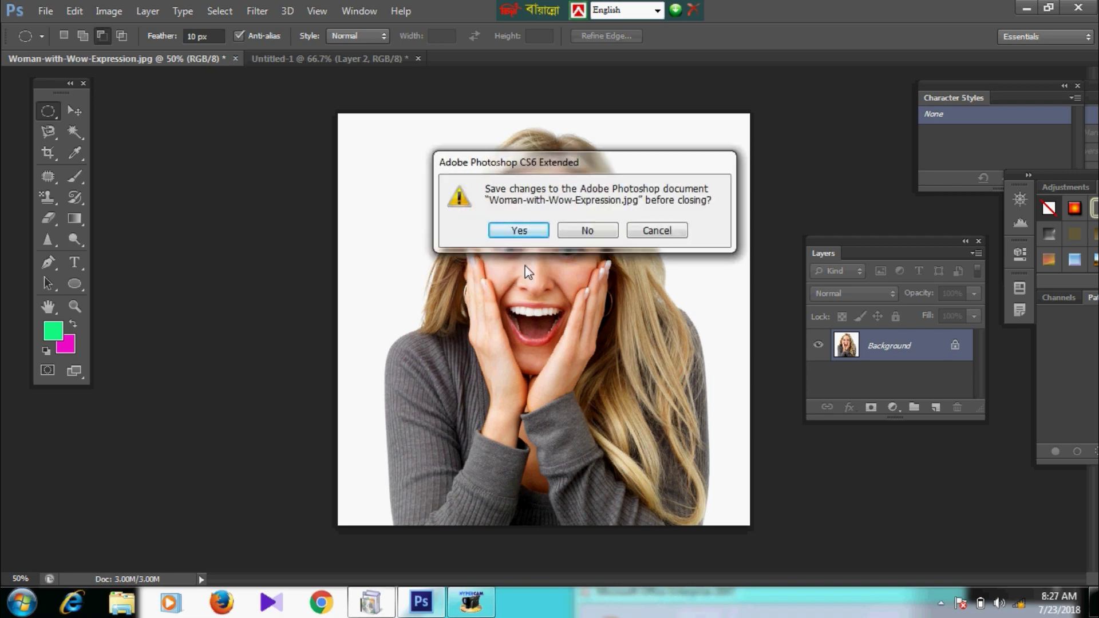
left_click(587, 230)
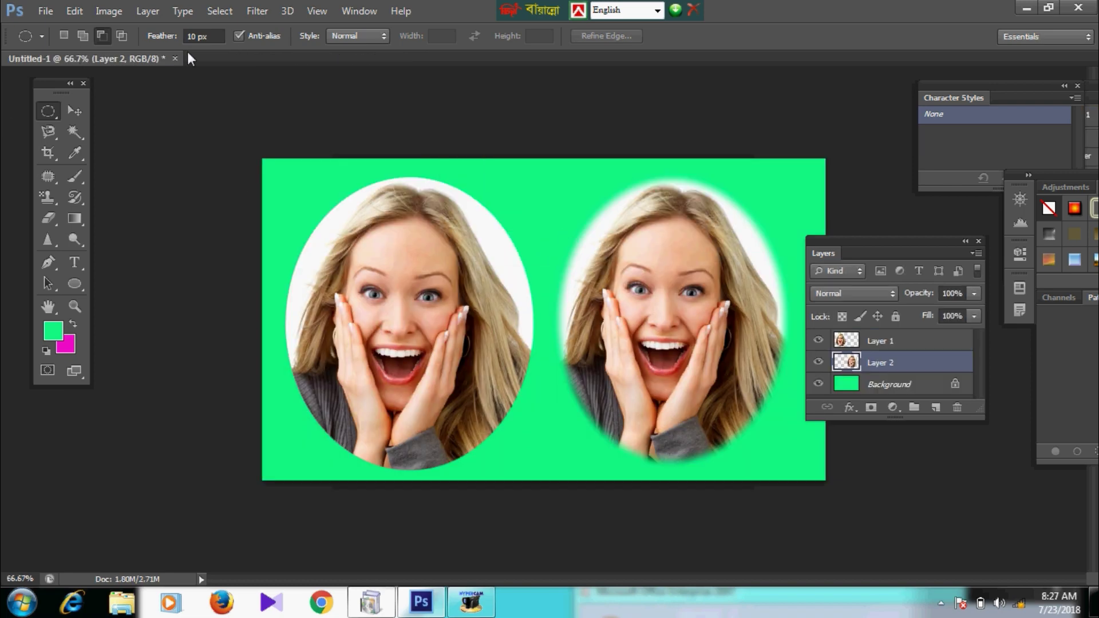
left_click(175, 60)
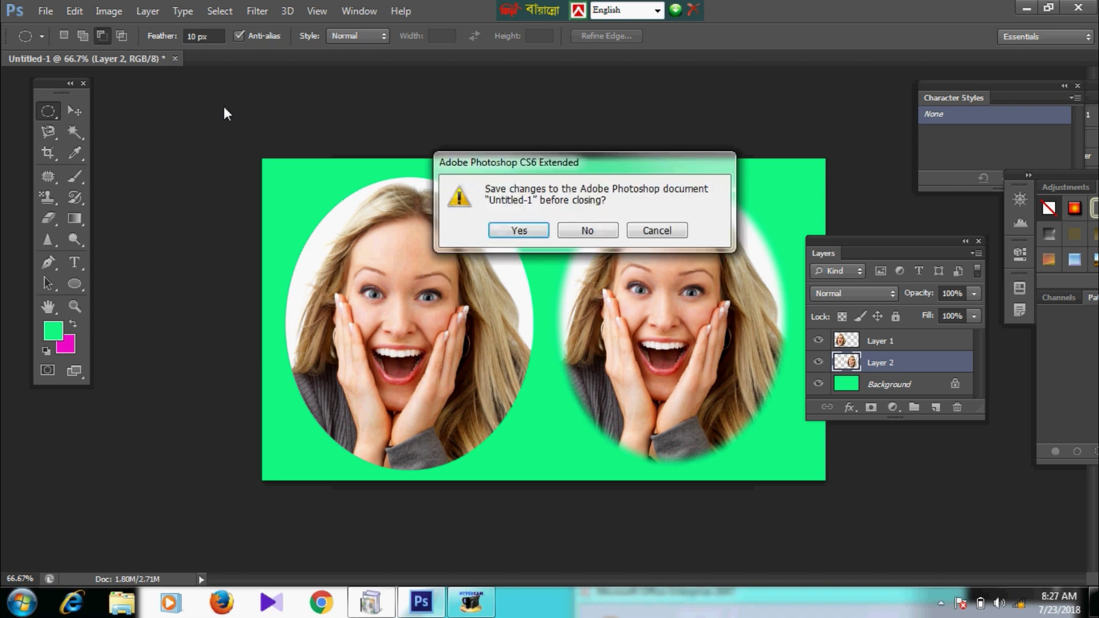
left_click(567, 237)
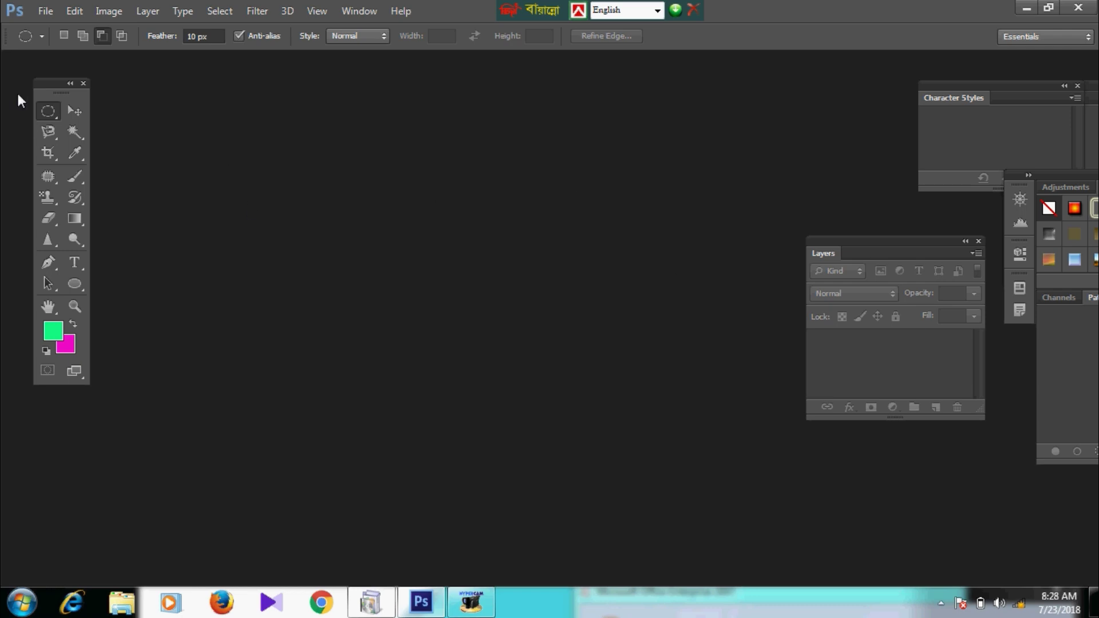
Create a new white 3.5 × 2 inch document at 300 ppi and move the Layers panel lower.
left_click(45, 13)
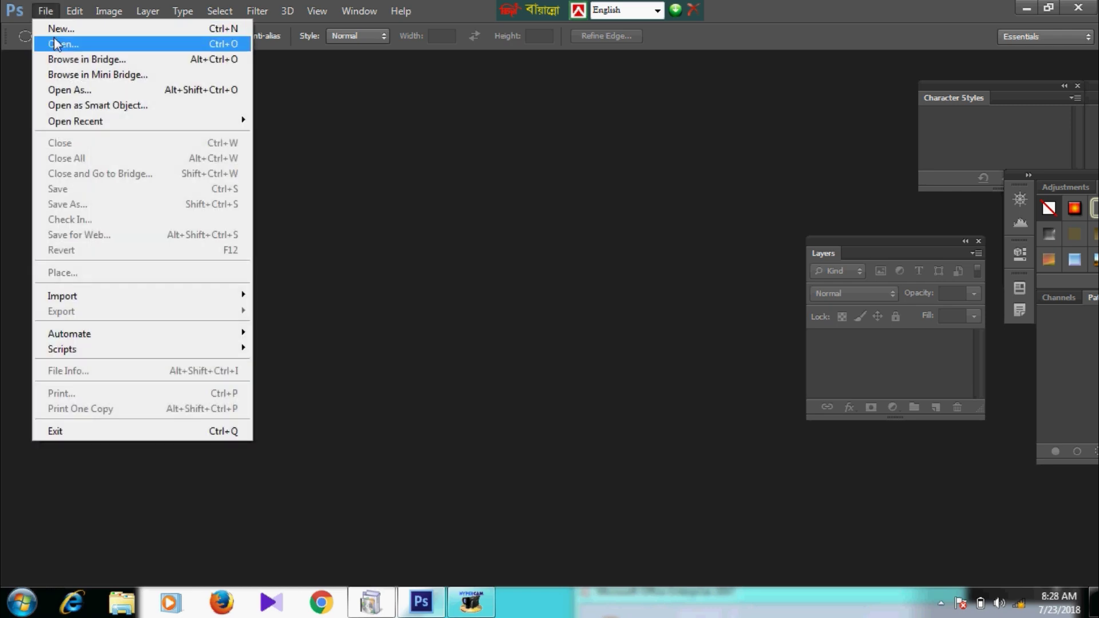
left_click(56, 30)
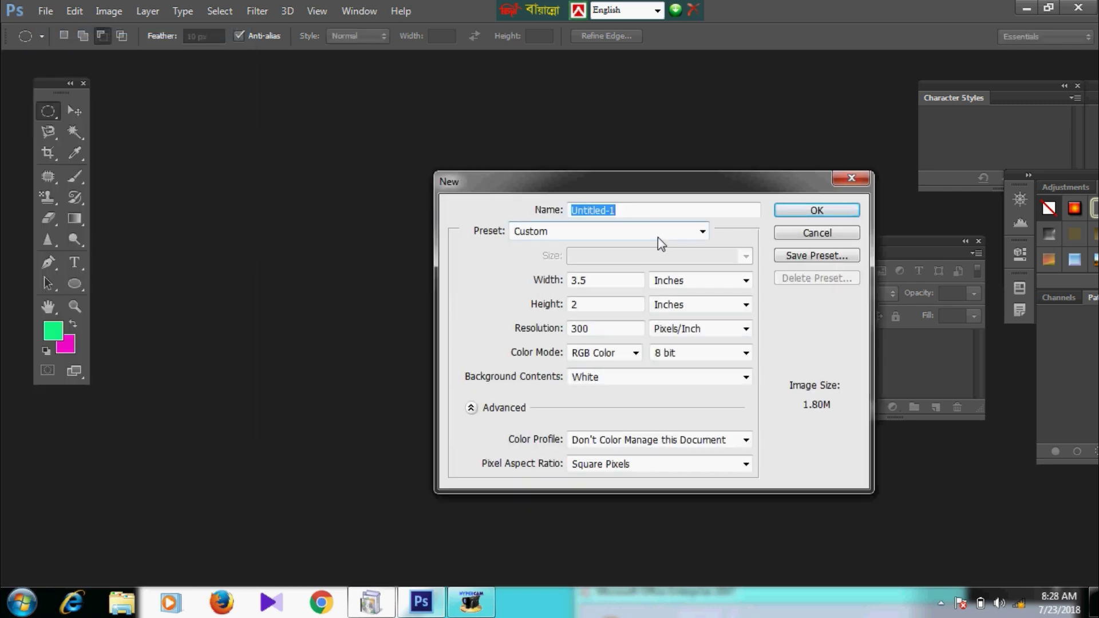
left_click(818, 210)
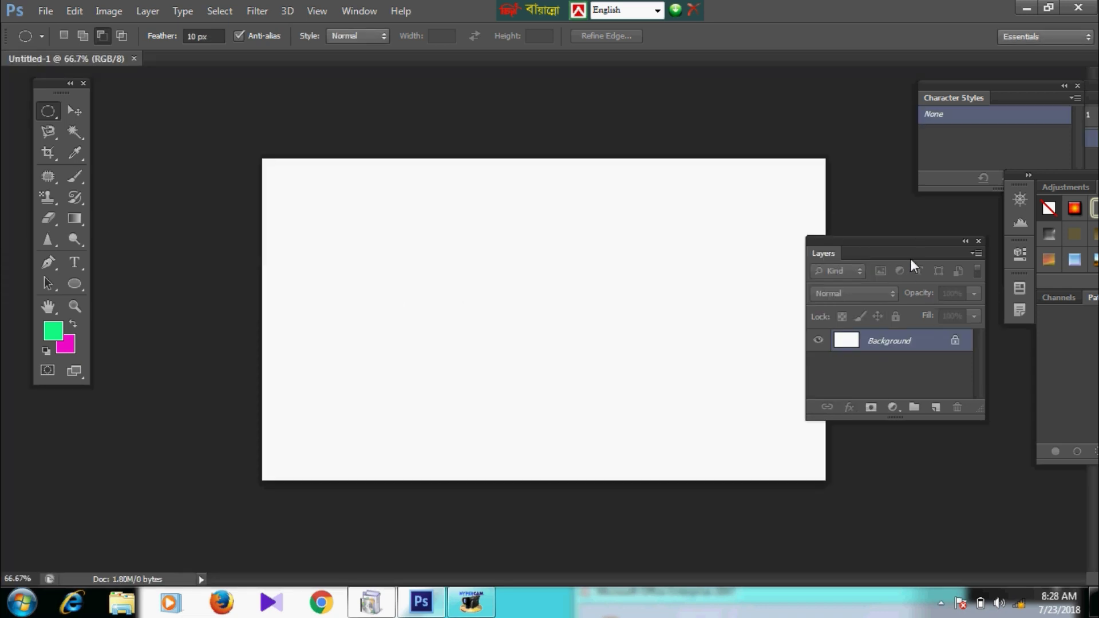
left_click_drag(909, 235, 984, 364)
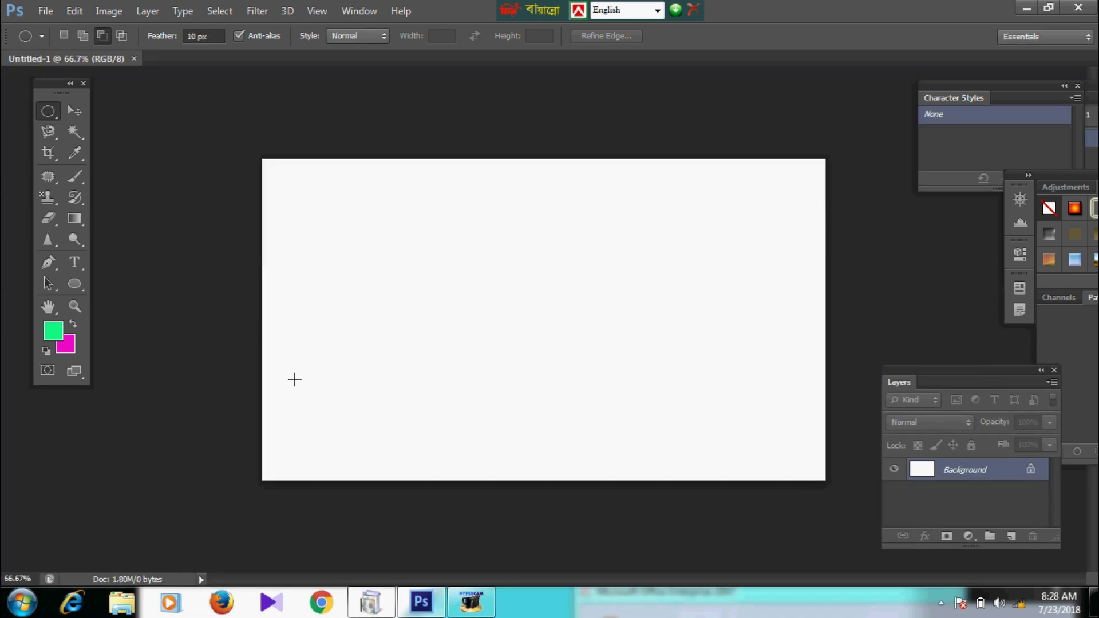
right_click(53, 109)
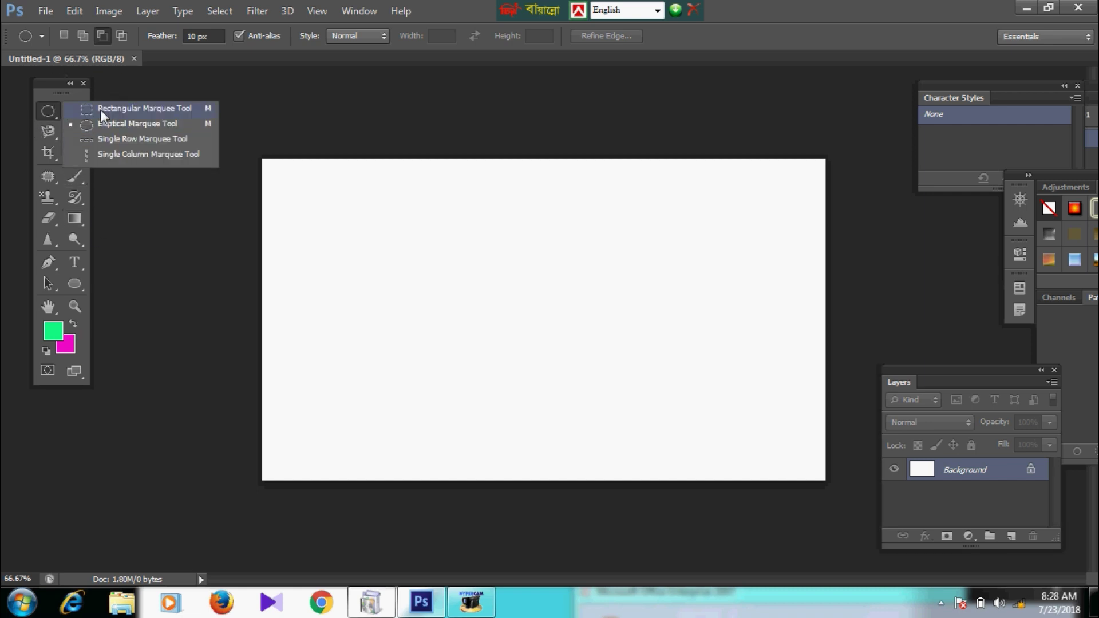
left_click(101, 108)
right_click(50, 106)
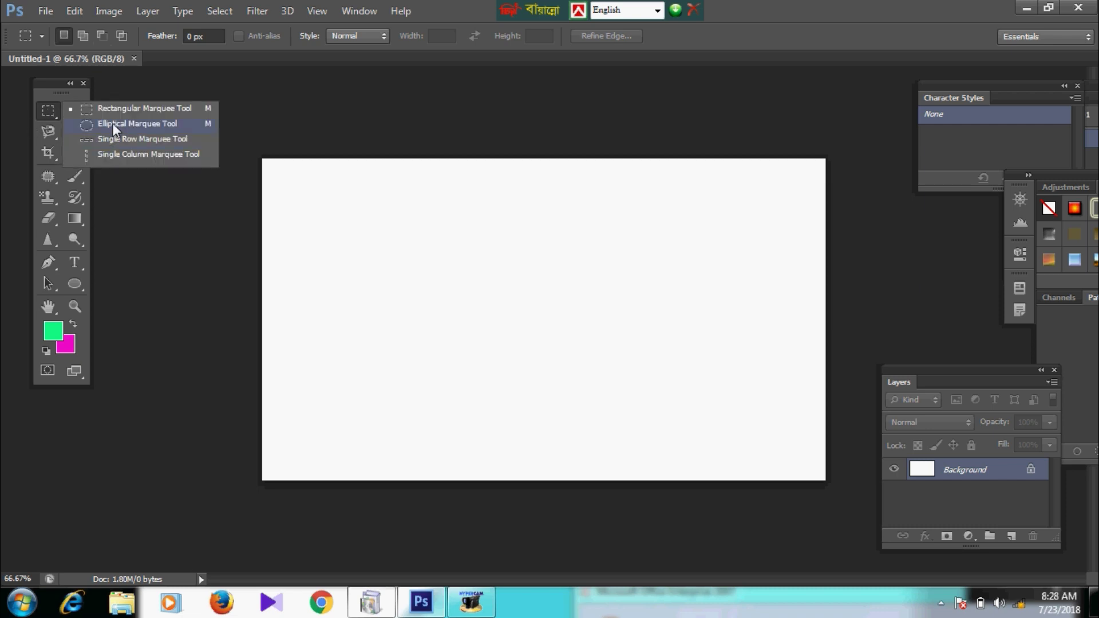
left_click(112, 123)
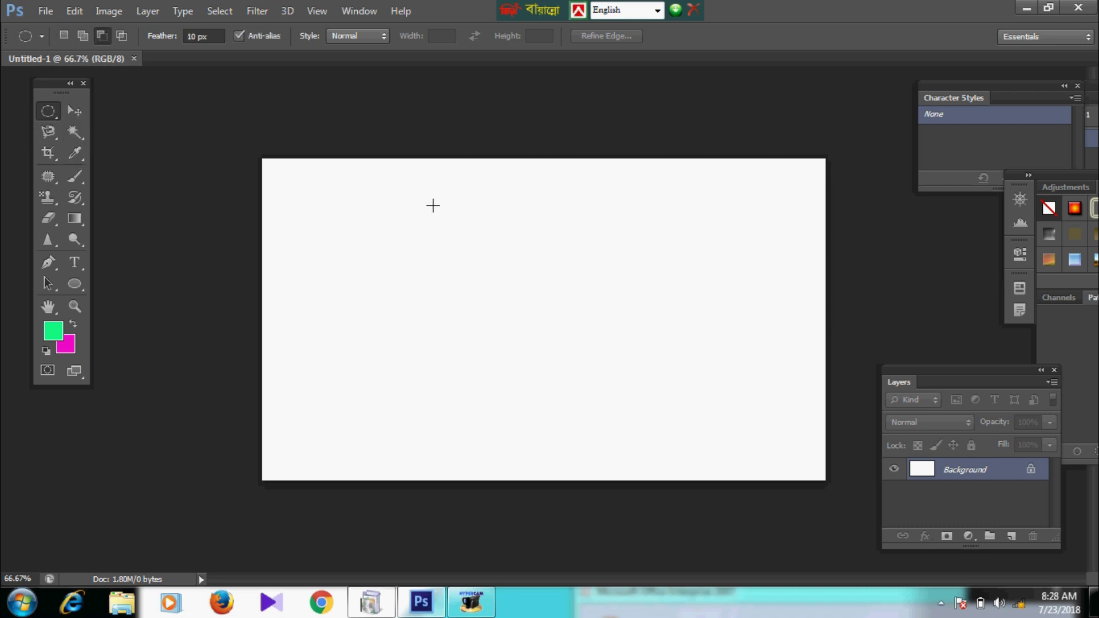
left_click_drag(433, 205, 669, 422)
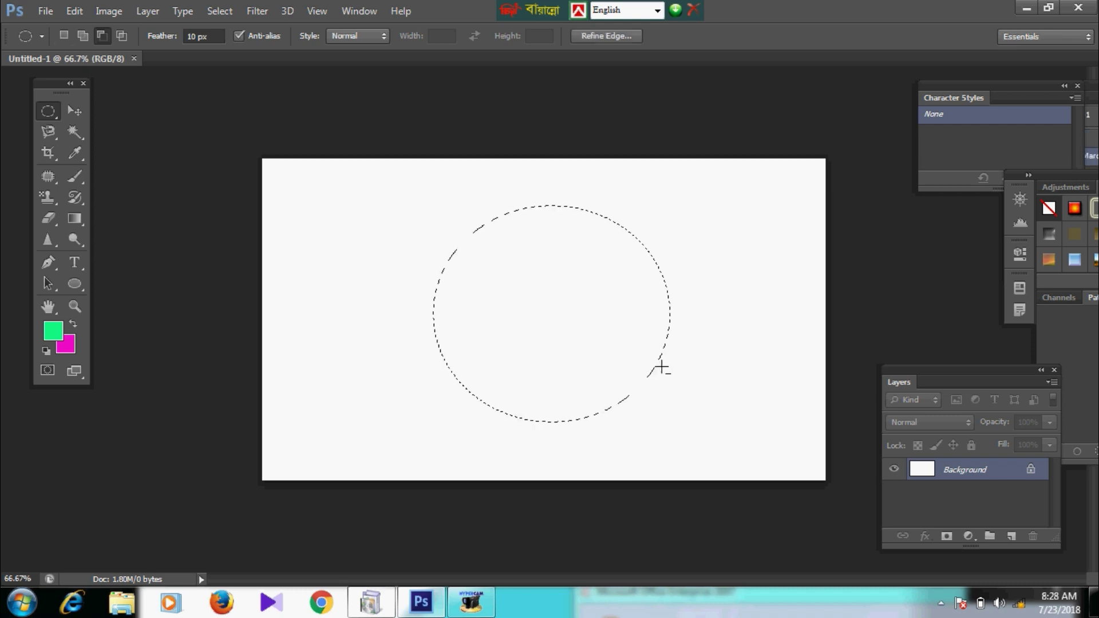
left_click(102, 36)
left_click_drag(342, 174, 621, 375)
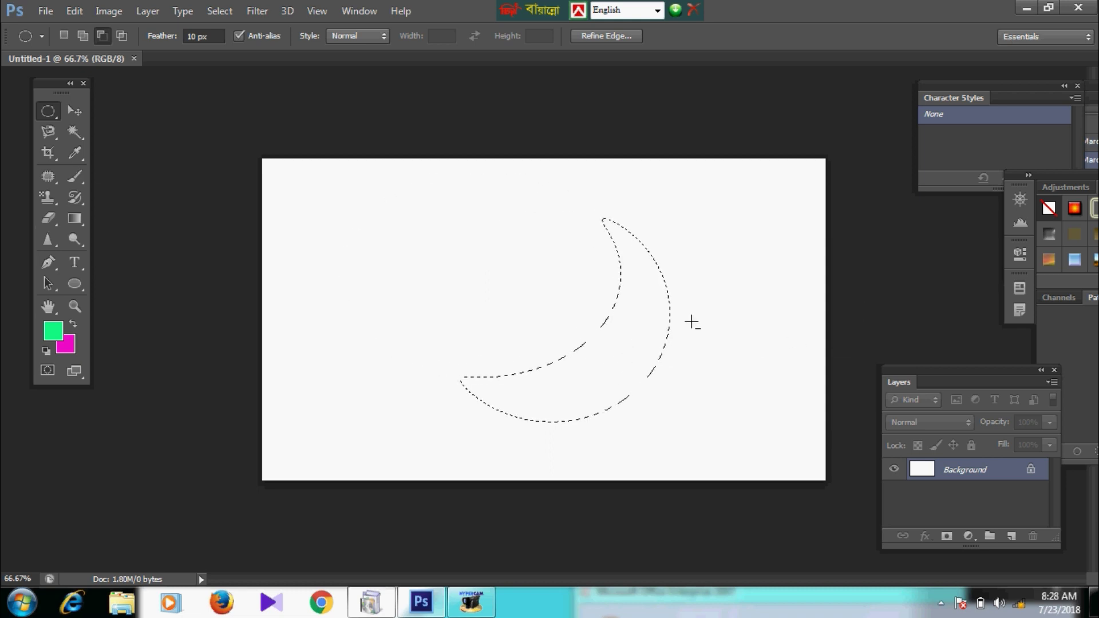
key("ctrl+z")
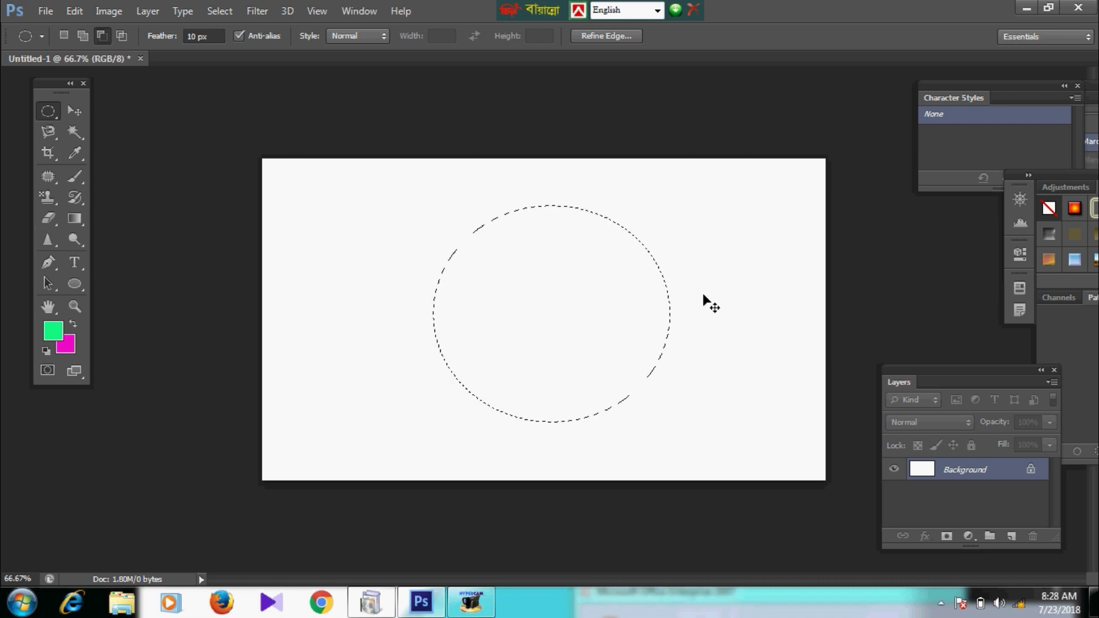
key("ctrl+d")
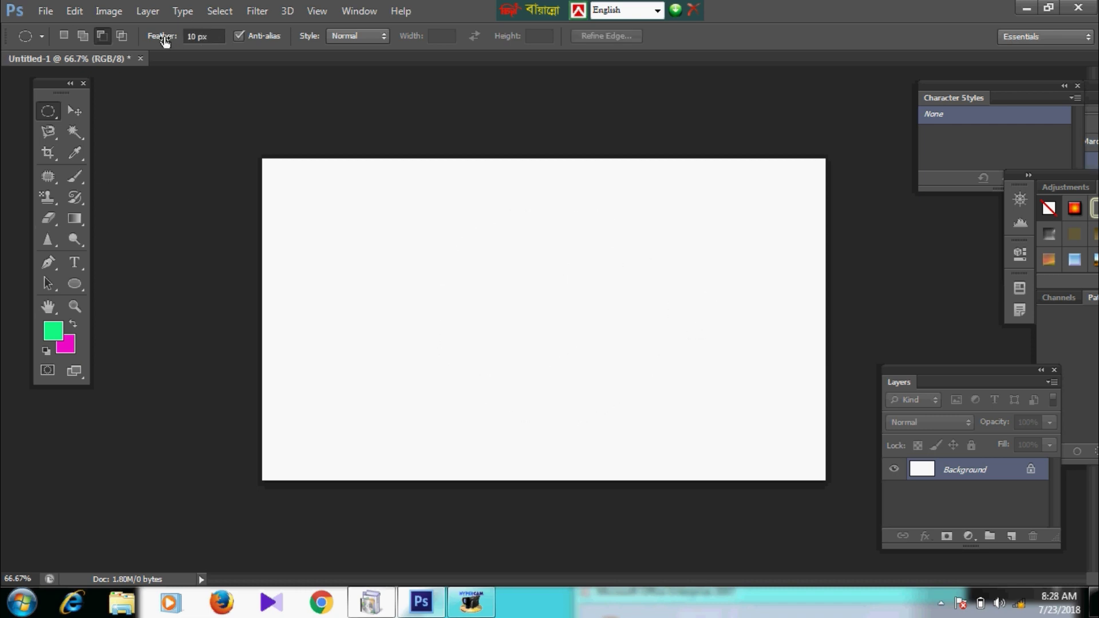
Set the marquee feather to 0 px for sharp edges.
left_click(217, 37)
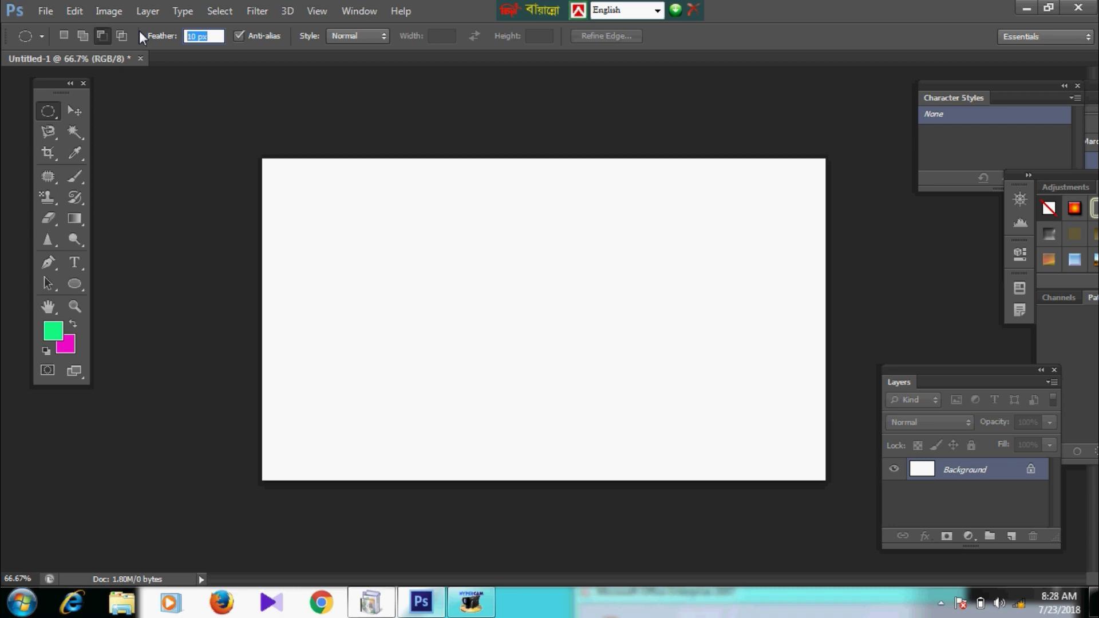
type("00")
key("Return")
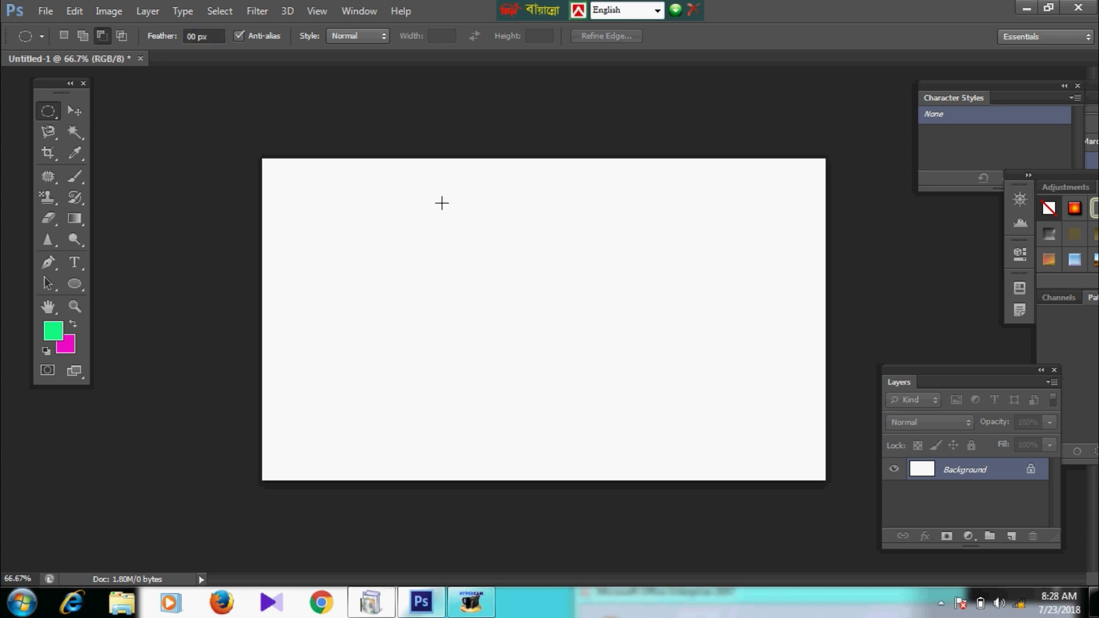
Draw a central oval and subtract an overlapping upper-left oval to leave a crescent.
left_click_drag(441, 203, 680, 419)
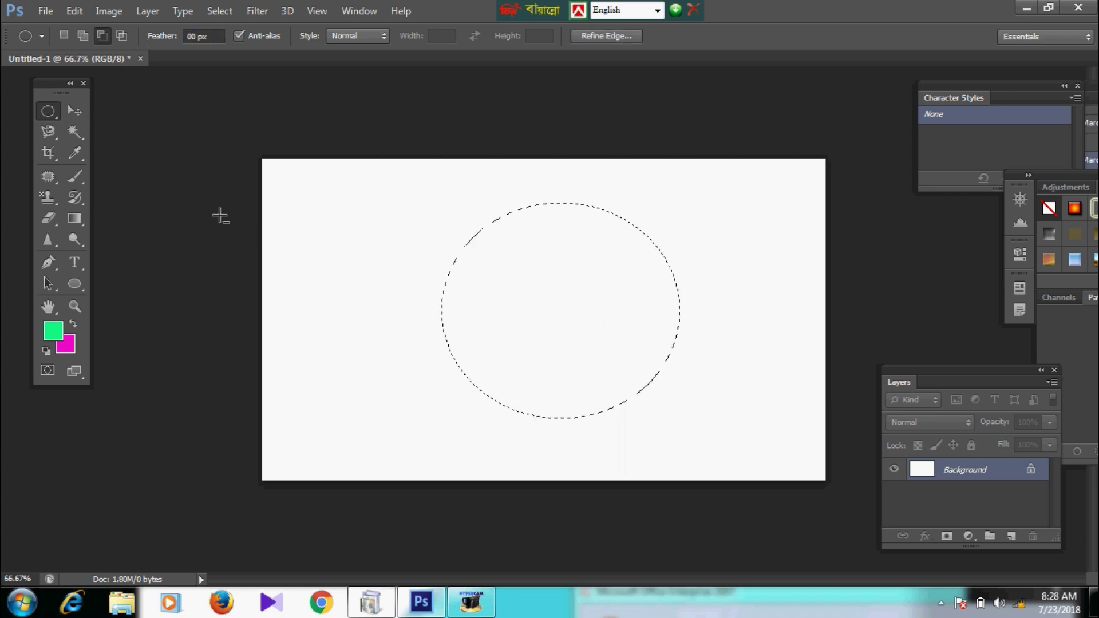
left_click(84, 36)
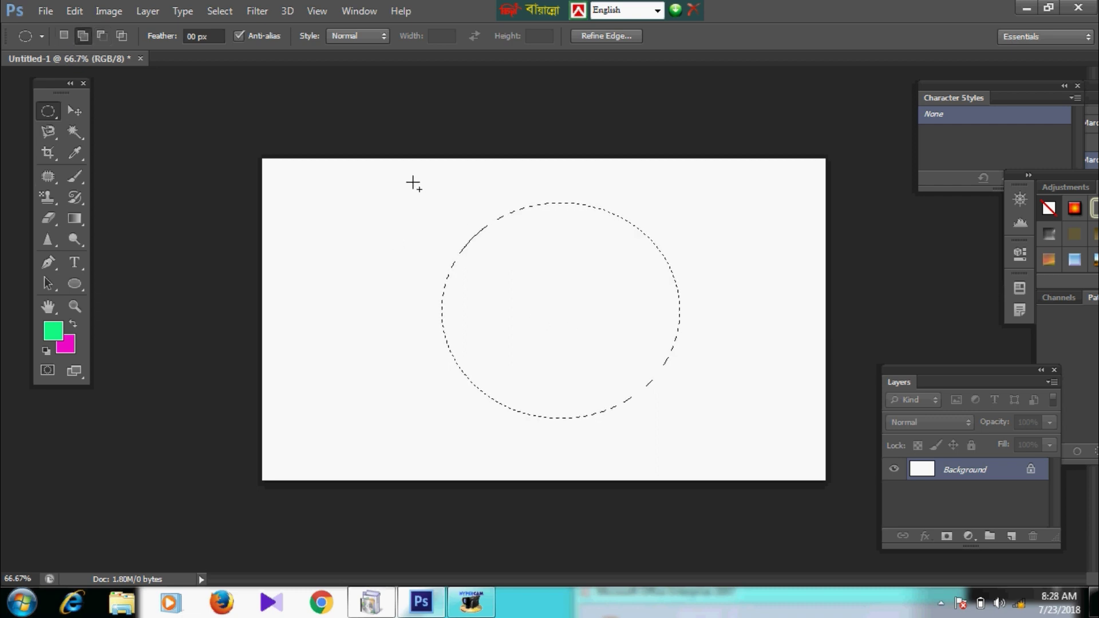
left_click_drag(407, 165, 616, 395)
key("ctrl+z")
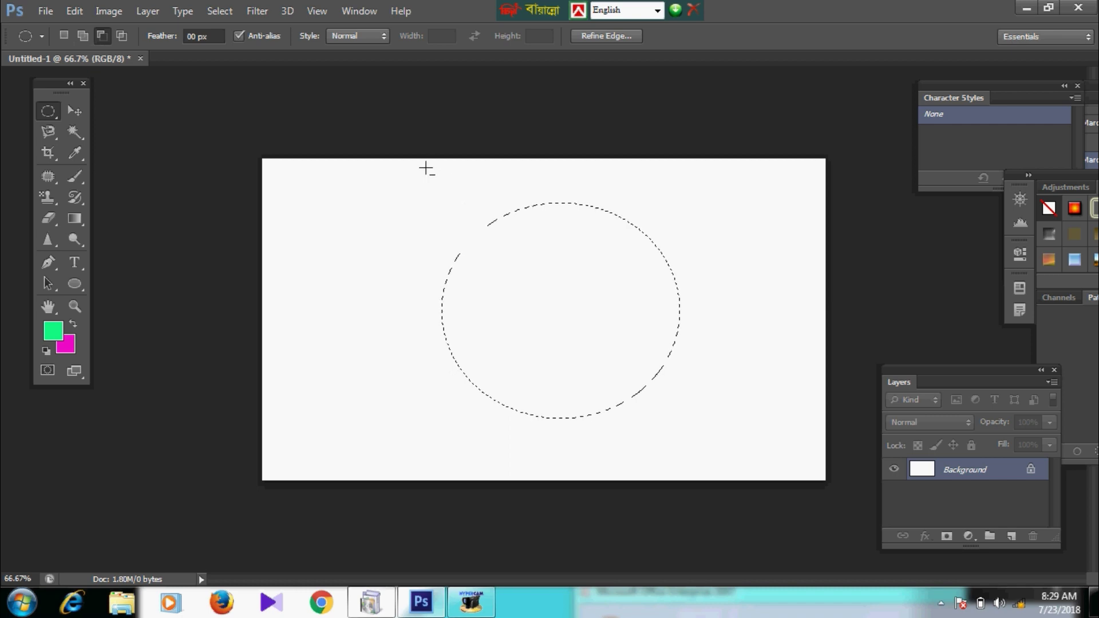
left_click_drag(425, 168, 633, 375)
Fill the crescent selection with the magenta background colour, then deselect it.
key("ctrl+BackSpace")
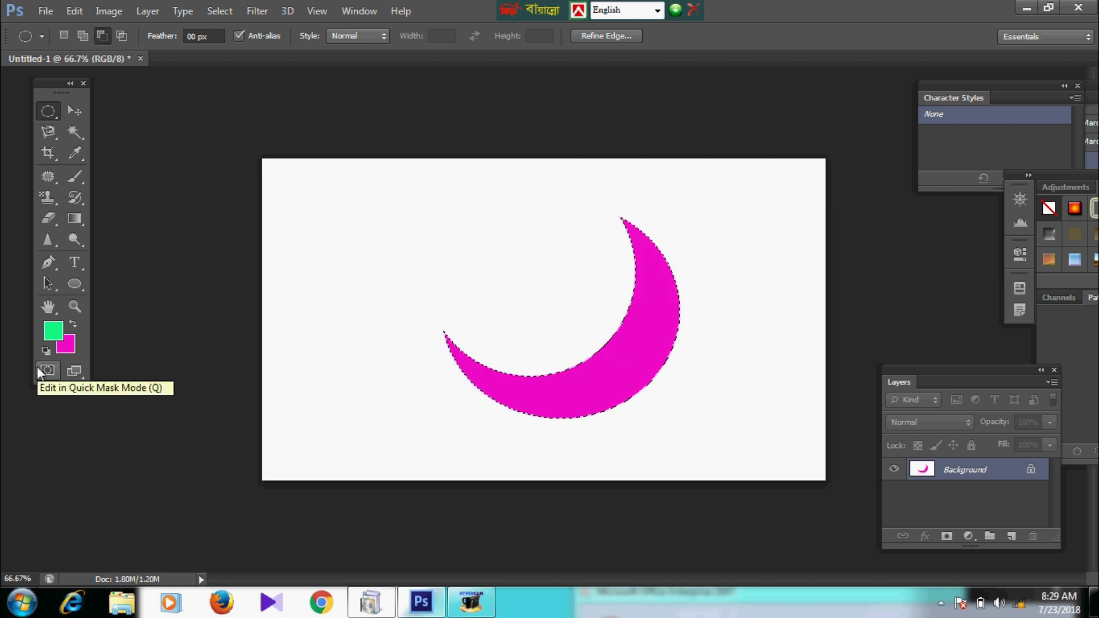
key("alt+BackSpace")
key("ctrl+BackSpace")
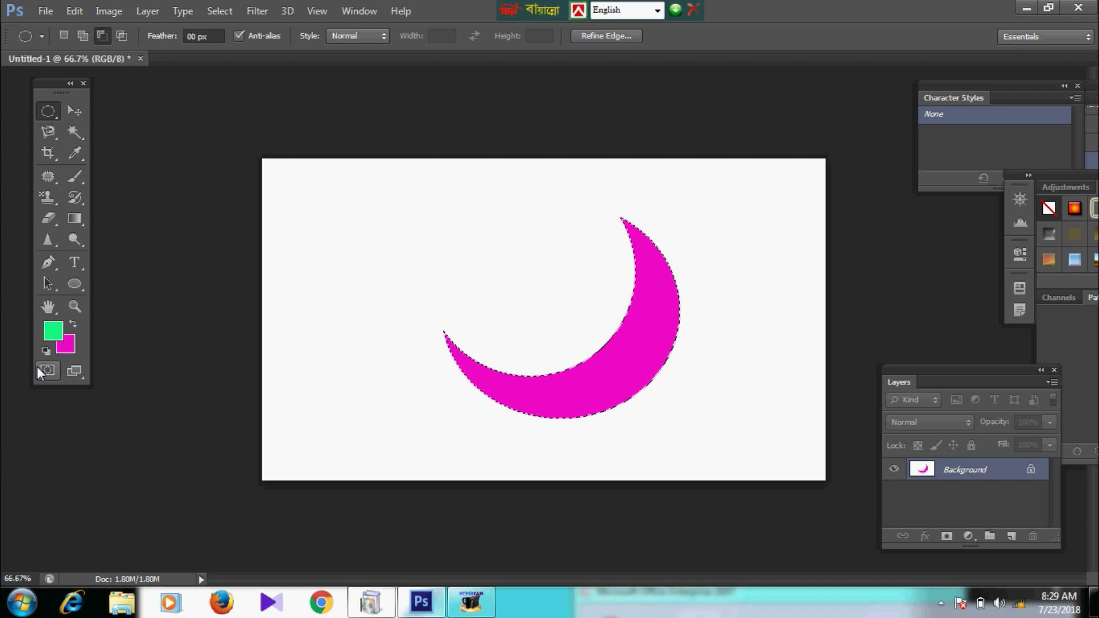
key("ctrl+d")
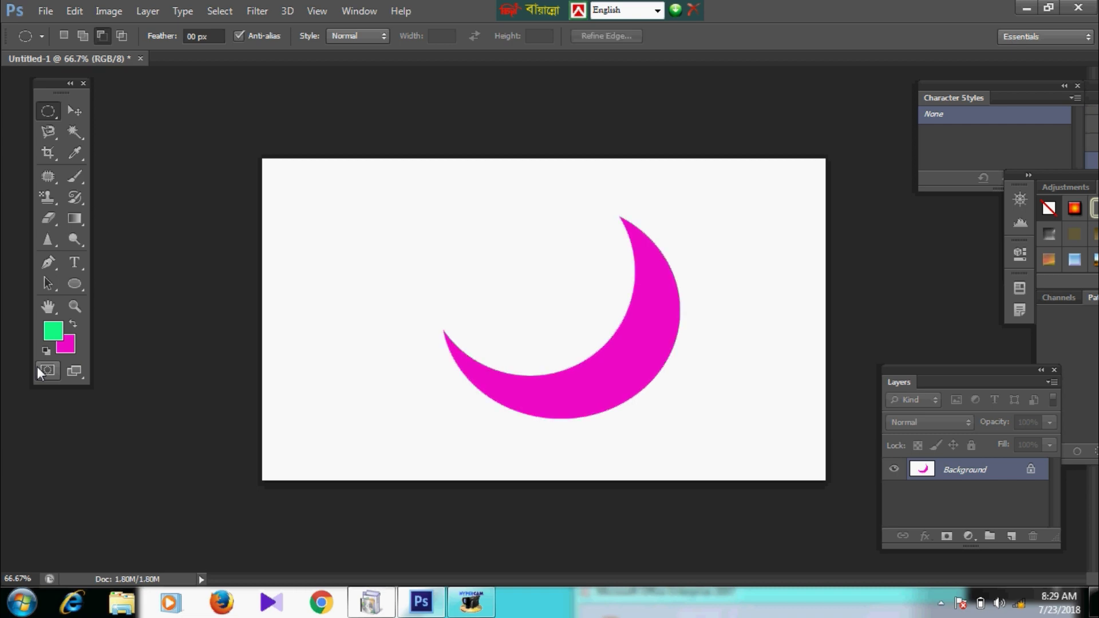